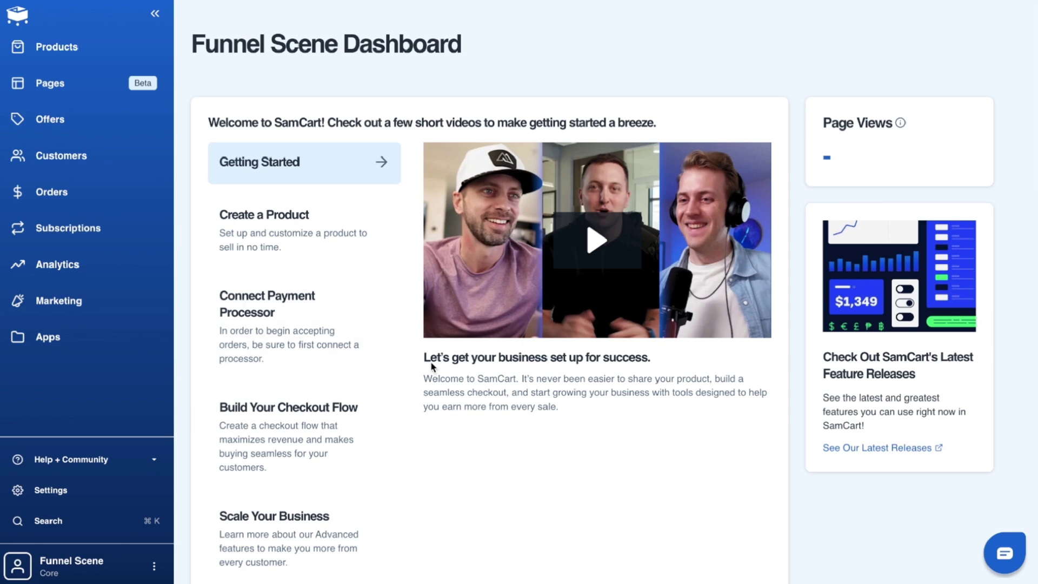
Create a Digital Product or Service named 'Affiliate Escape Plan' with a fixed $17 price.
left_click(69, 46)
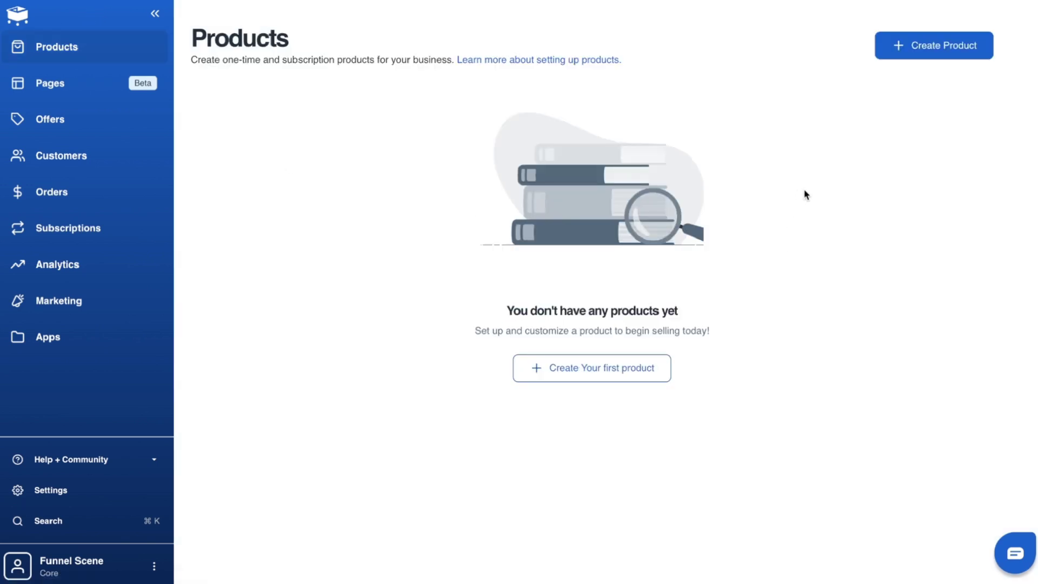
left_click(925, 52)
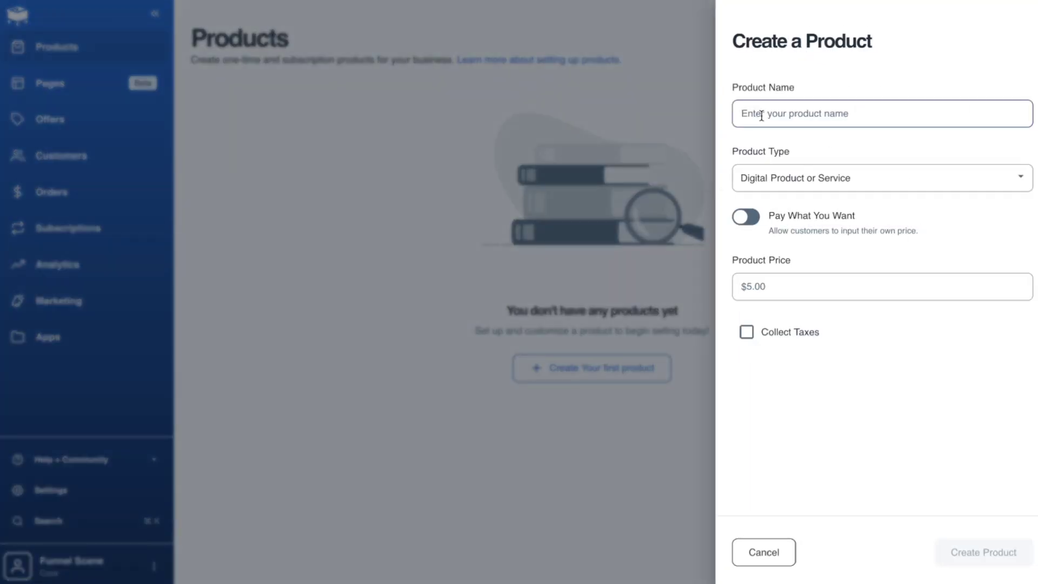
type("Affiliate Escape Plan")
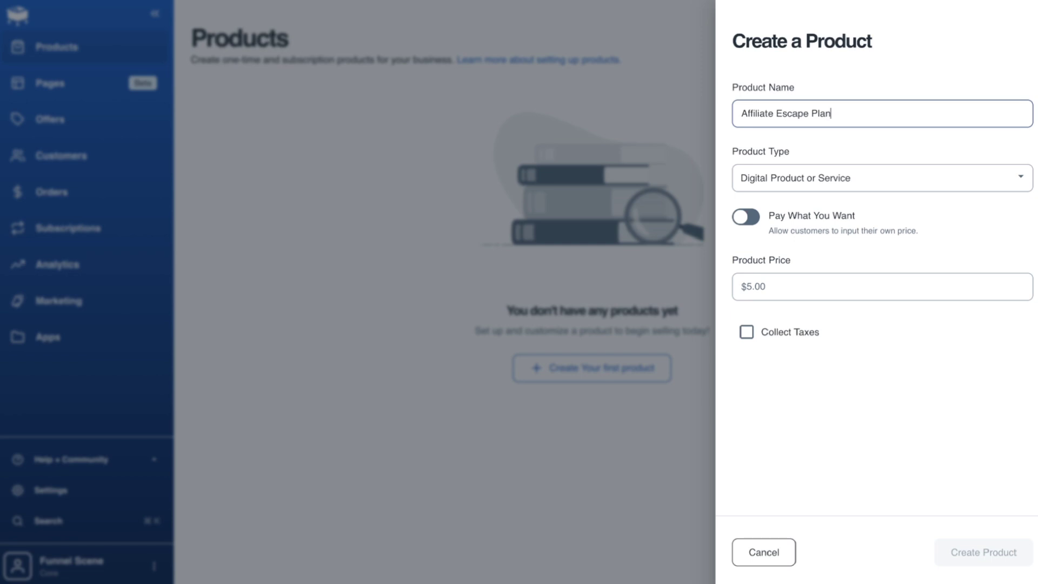
left_click(763, 172)
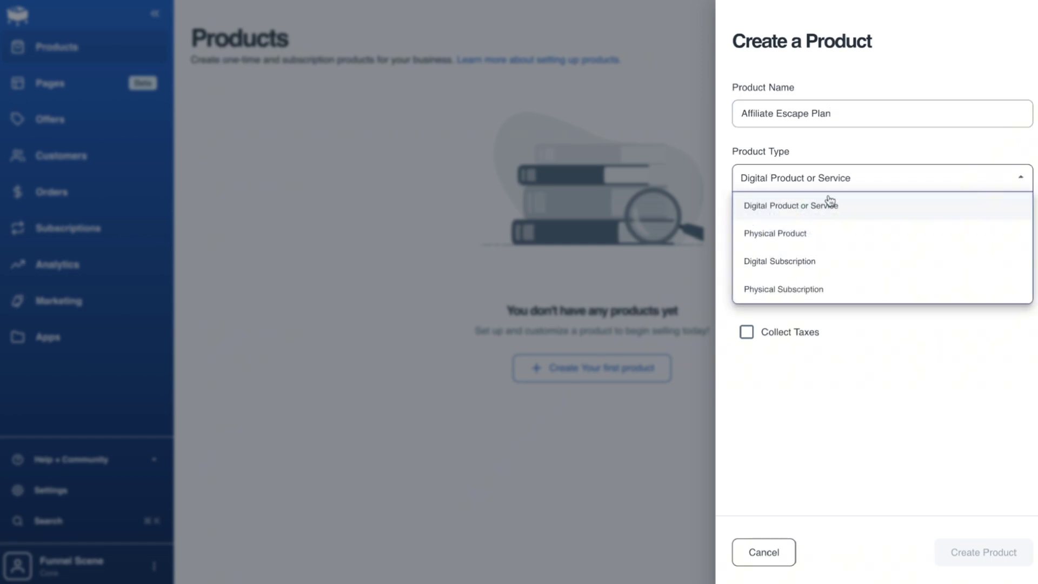
left_click(930, 149)
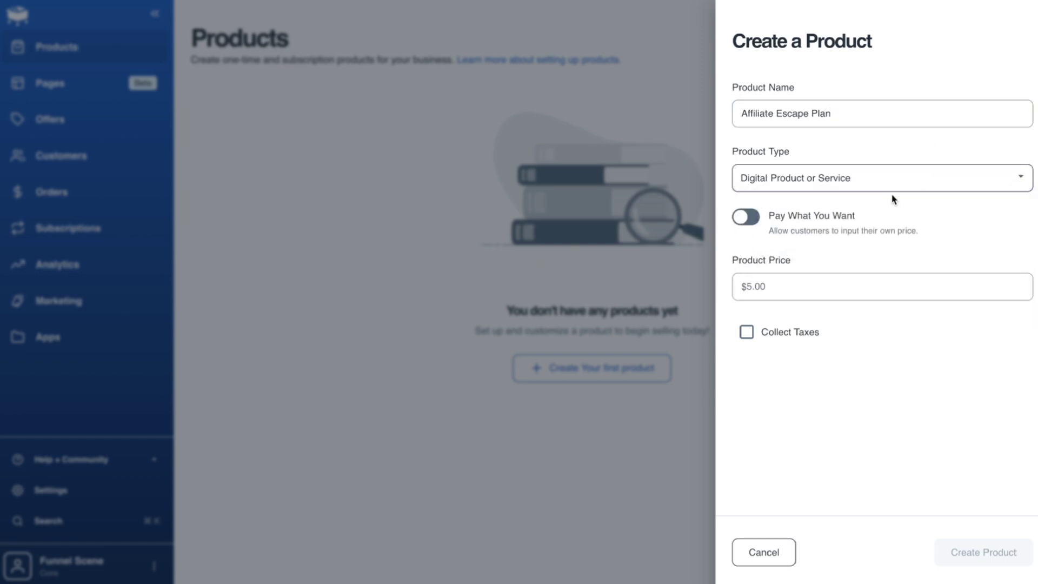
left_click(755, 223)
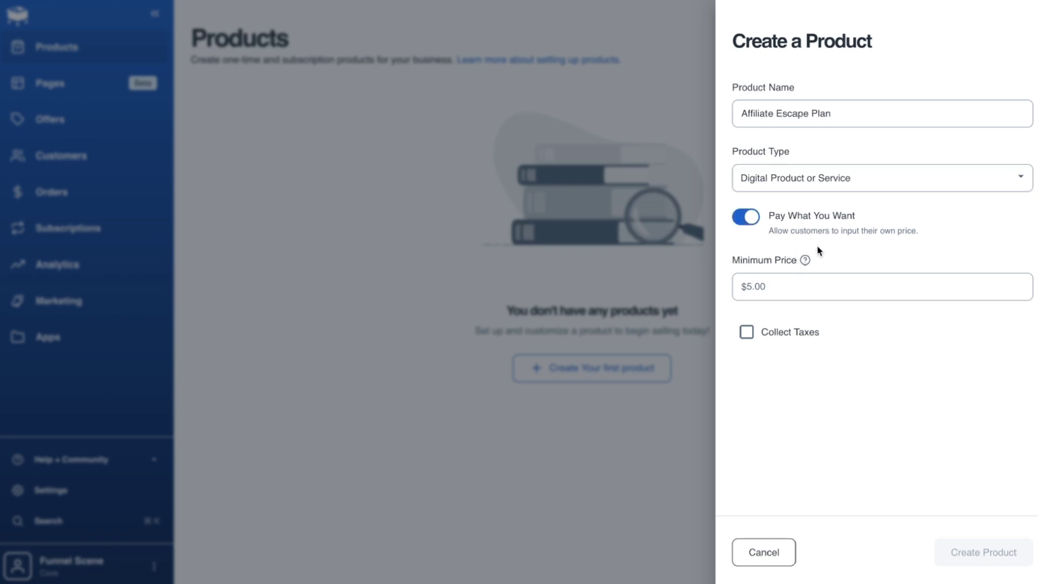
left_click(751, 224)
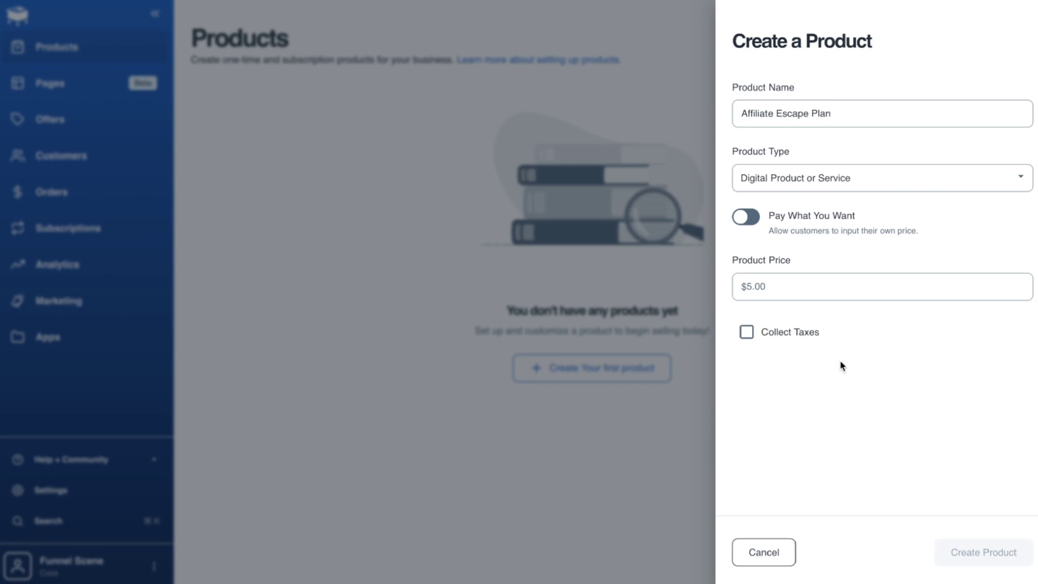
left_click(823, 282)
type("17")
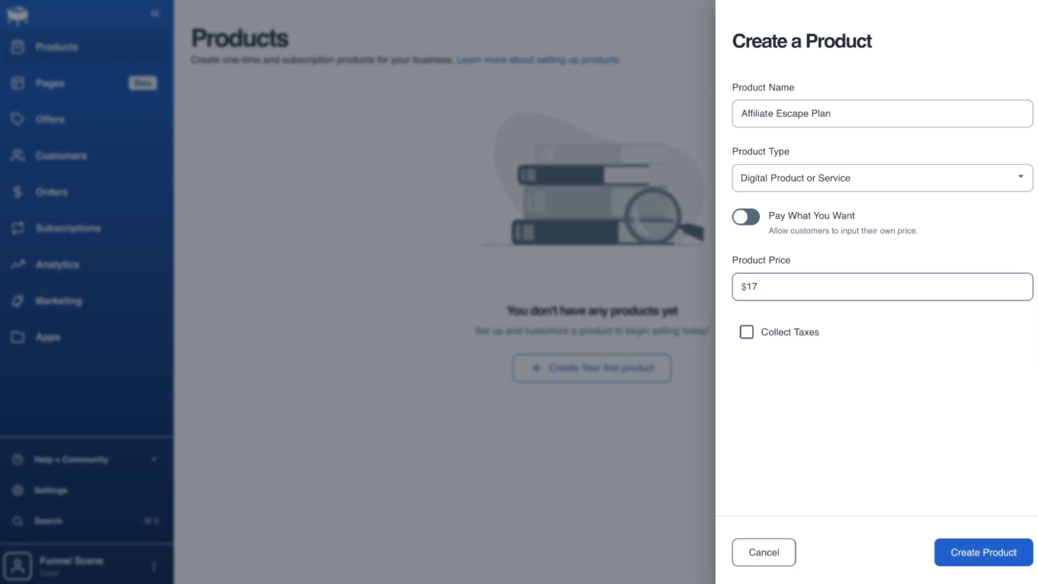
left_click(974, 557)
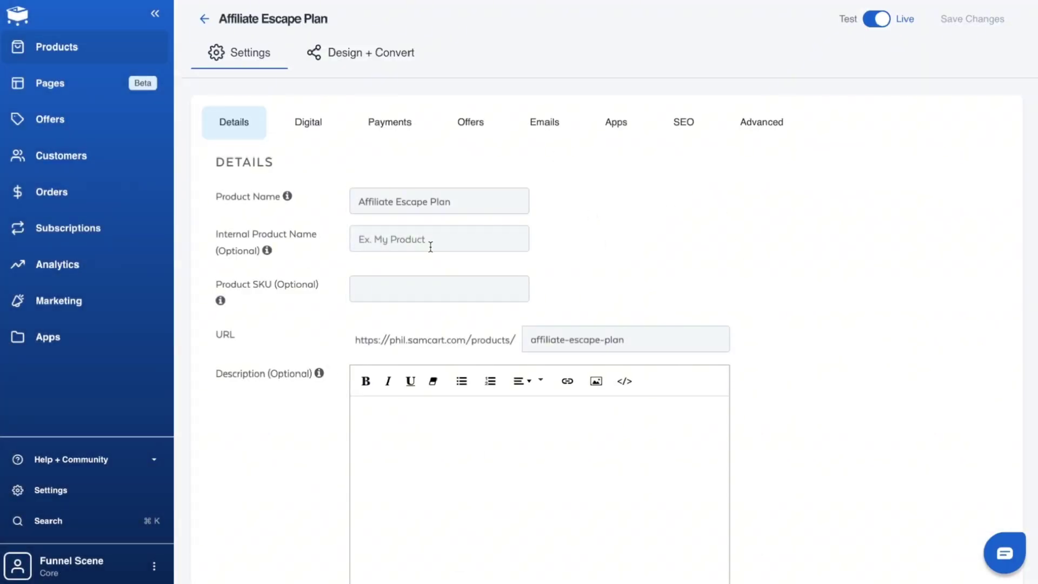
Paste the product description paragraph into the Description editor.
triple_click(286, 251)
left_click(298, 249)
left_click(503, 466)
scroll(503, 466, "down", 5)
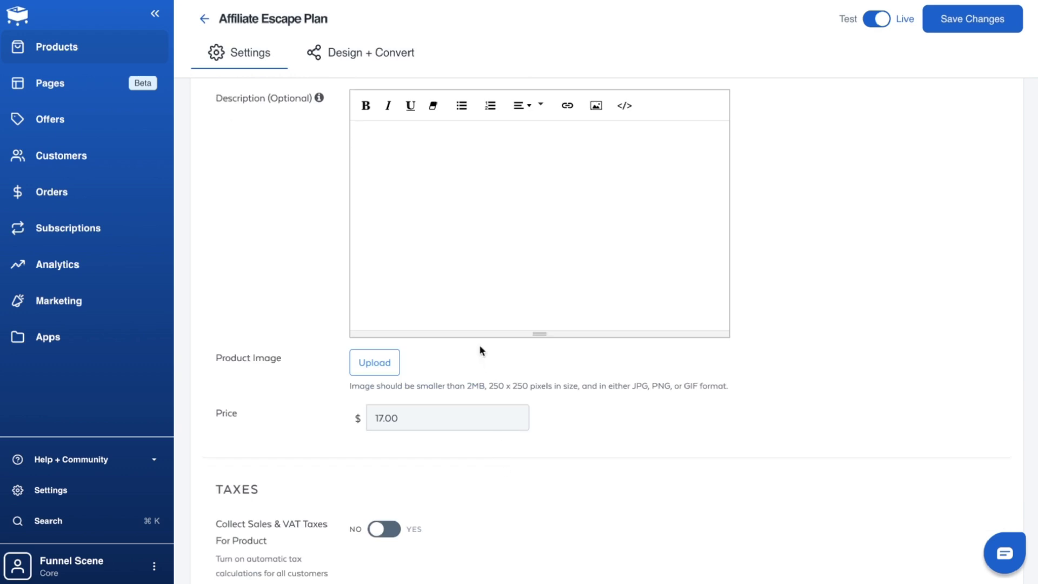
scroll(479, 345, "up", 1)
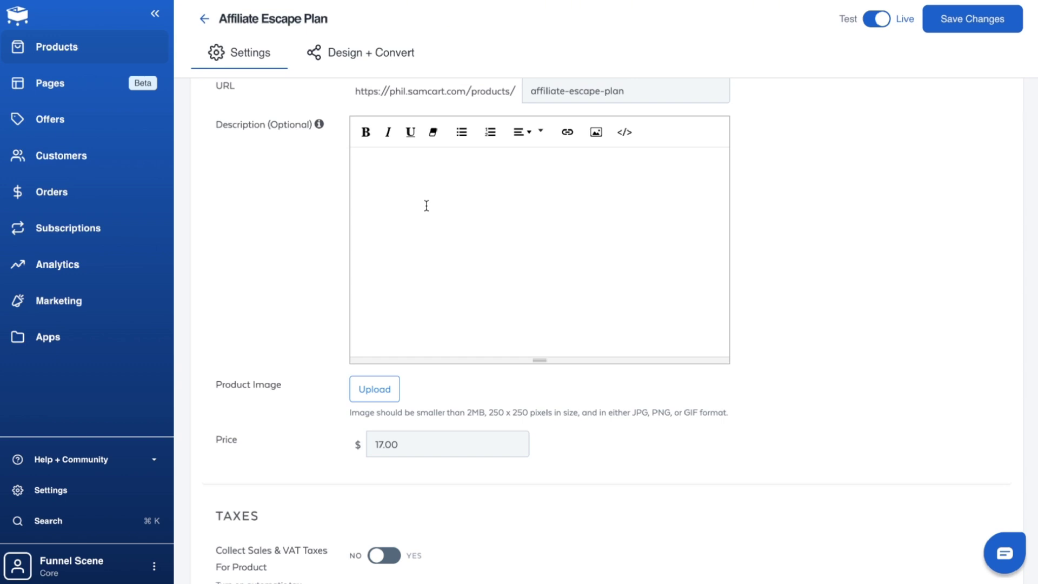
type("The Affiliate Escape plan was created for those daring enough to start something new, with the goal of creating an online business to escape the 9-5 rat race. Inside the Affiliate Escape Plan, you'll learn the exact strategy I follow that helped me quit my 9-5 job within 6 months of starting.")
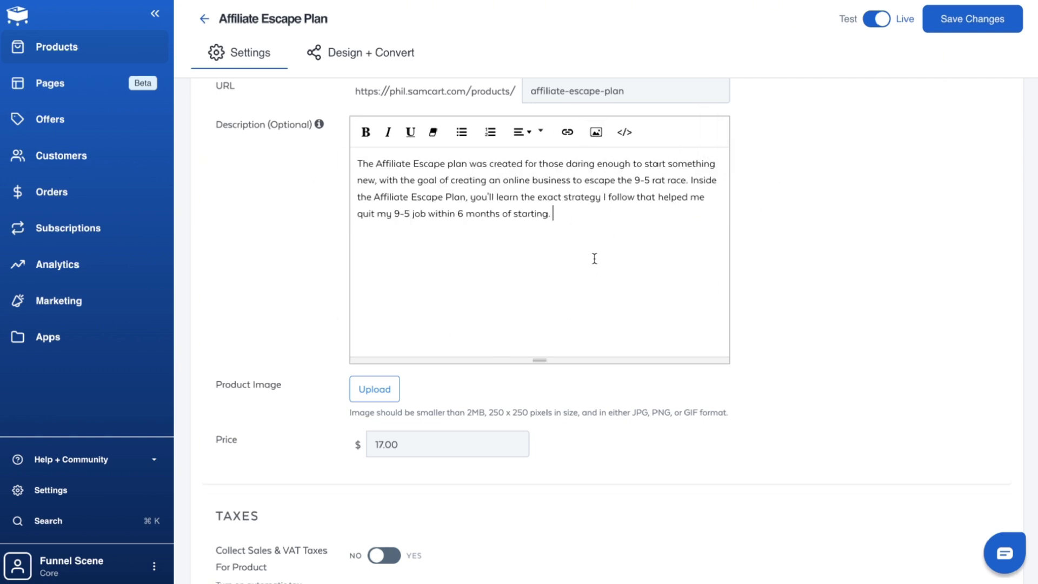
scroll(580, 308, "up", 1)
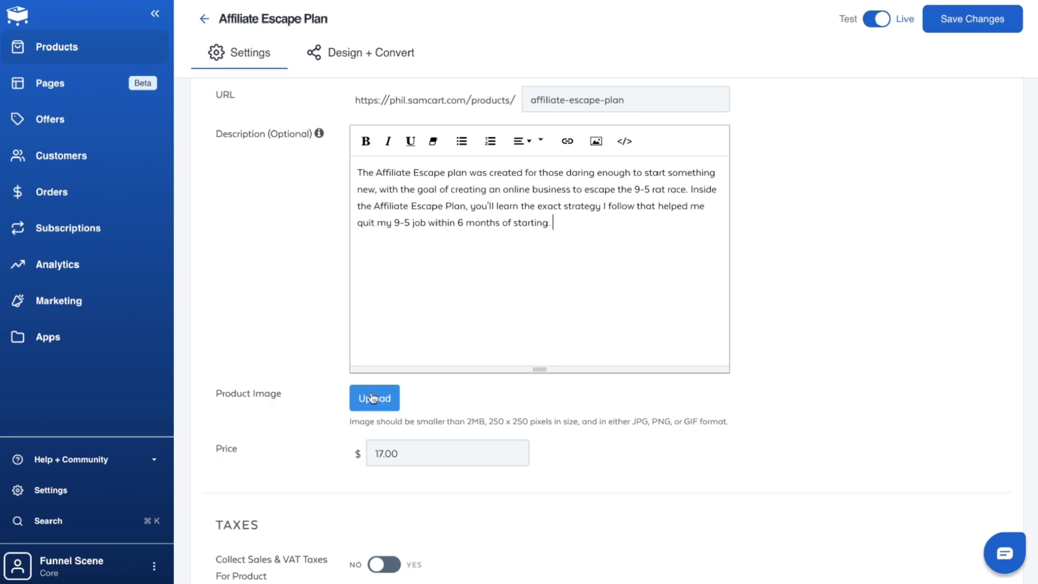
Set the Affiliate Escape Plan image from the media library as the product image.
left_click(391, 402)
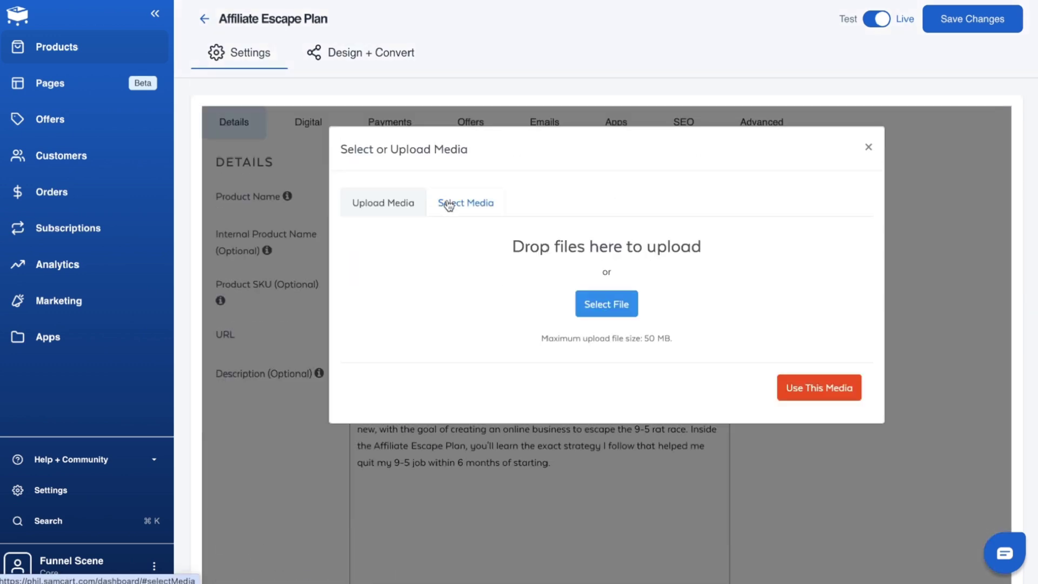
left_click(442, 202)
left_click(557, 327)
left_click(827, 521)
scroll(598, 422, "down", 1)
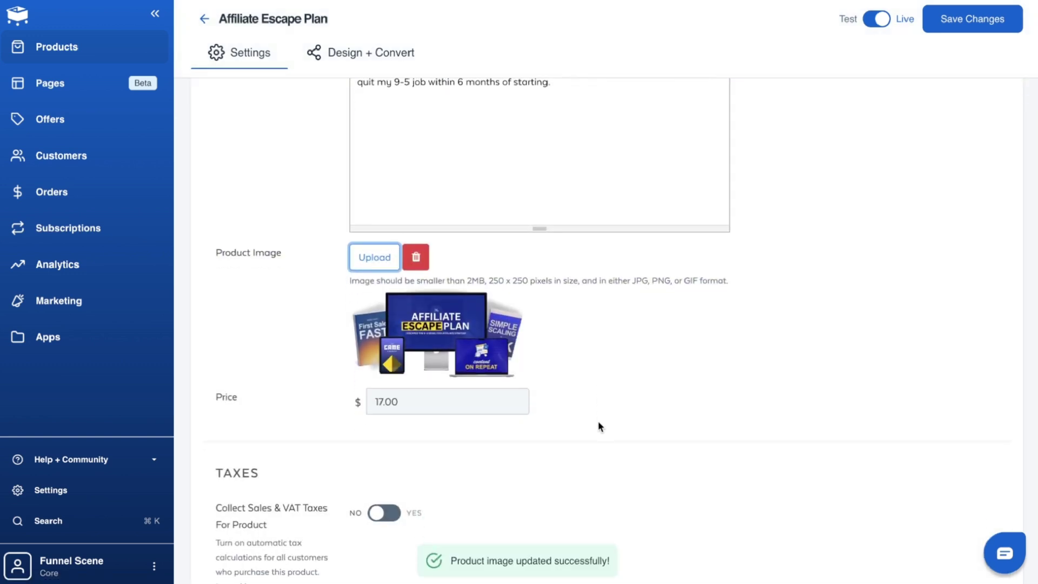
scroll(566, 476, "down", 5)
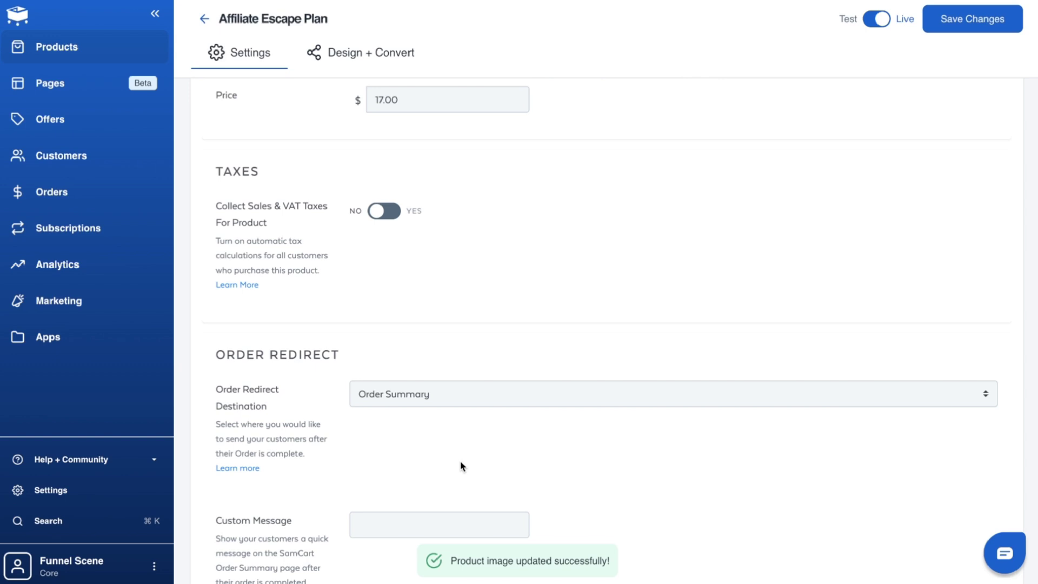
scroll(475, 409, "down", 3)
scroll(439, 251, "down", 3)
scroll(301, 371, "down", 4)
scroll(414, 357, "down", 4)
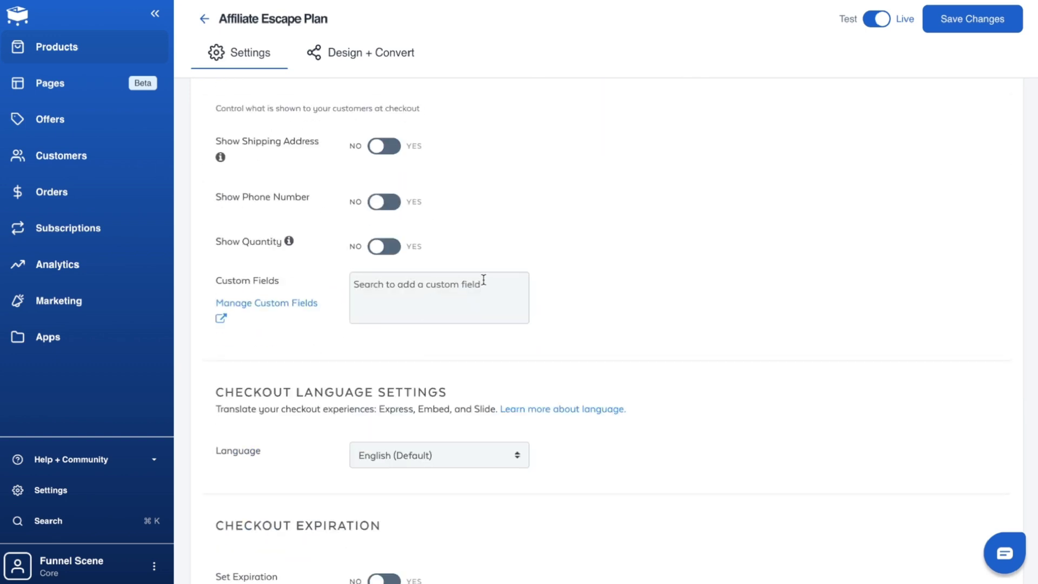
scroll(481, 282, "down", 3)
scroll(482, 282, "down", 1)
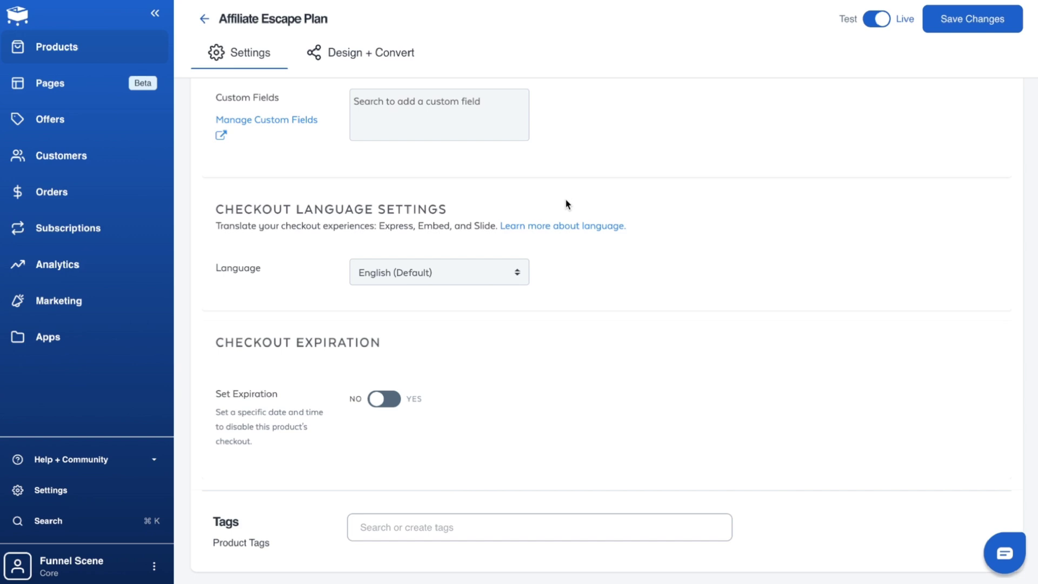
scroll(565, 203, "up", 5)
scroll(568, 219, "up", 6)
scroll(568, 214, "up", 2)
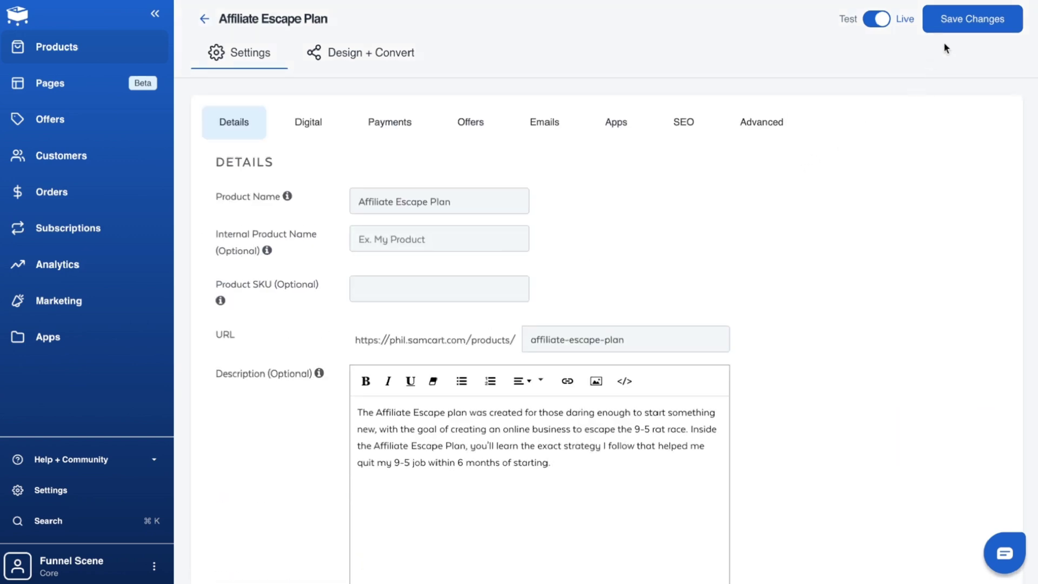
Save the product changes and review the Digital, Payments, Offers, Emails and Apps tabs.
left_click(957, 19)
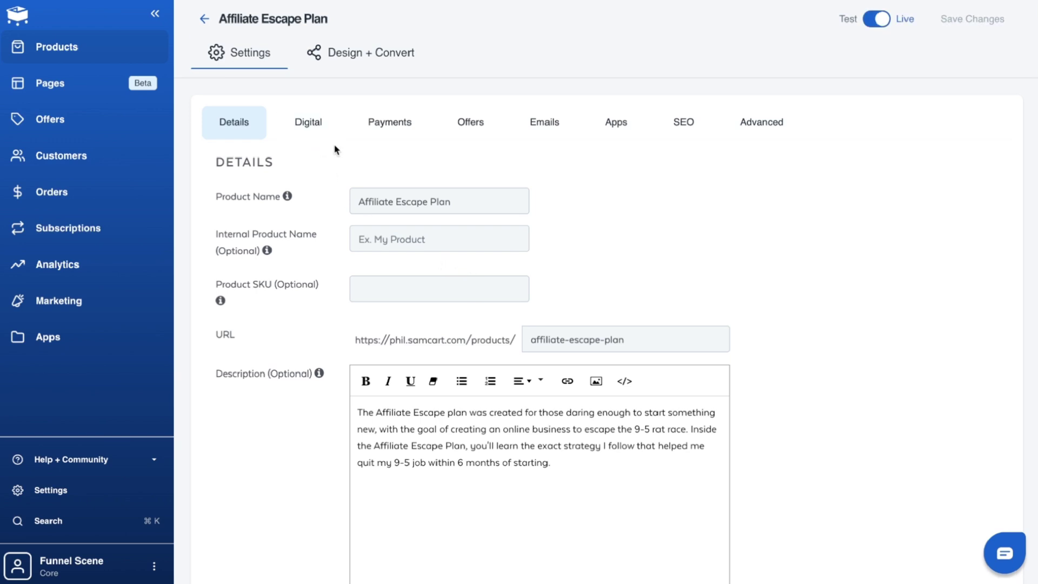
left_click(312, 118)
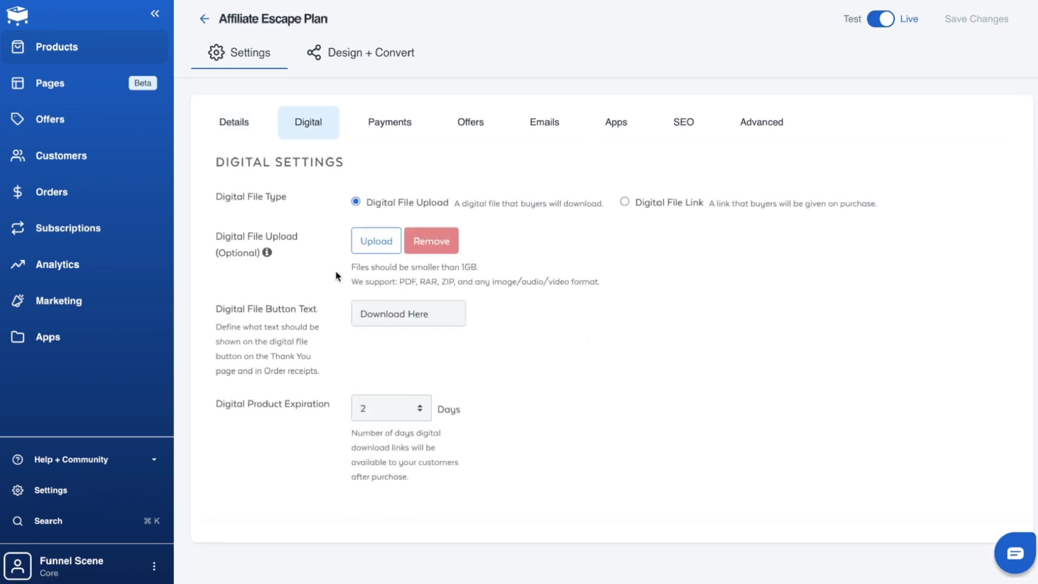
left_click(407, 125)
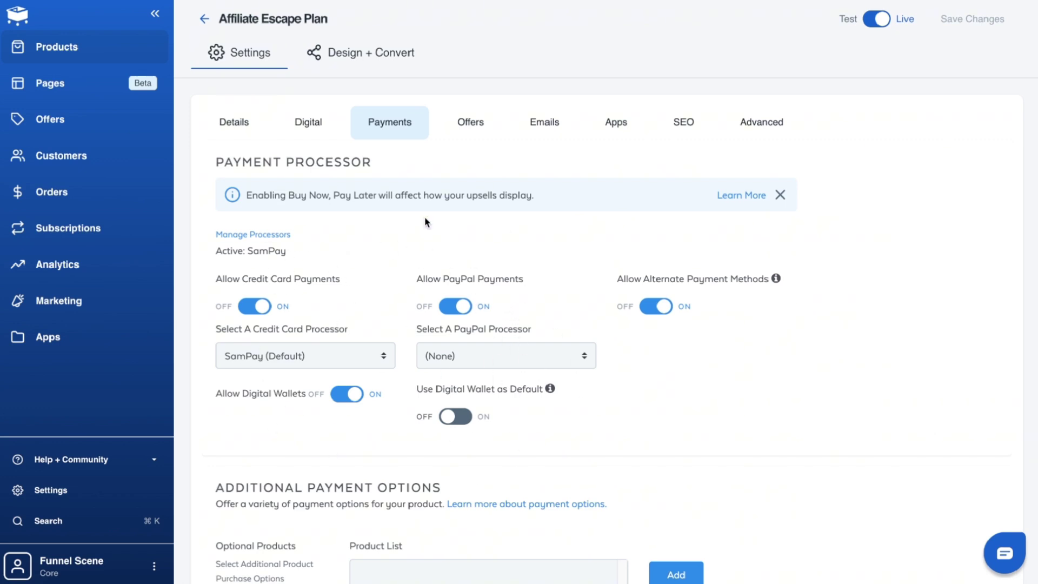
left_click(466, 120)
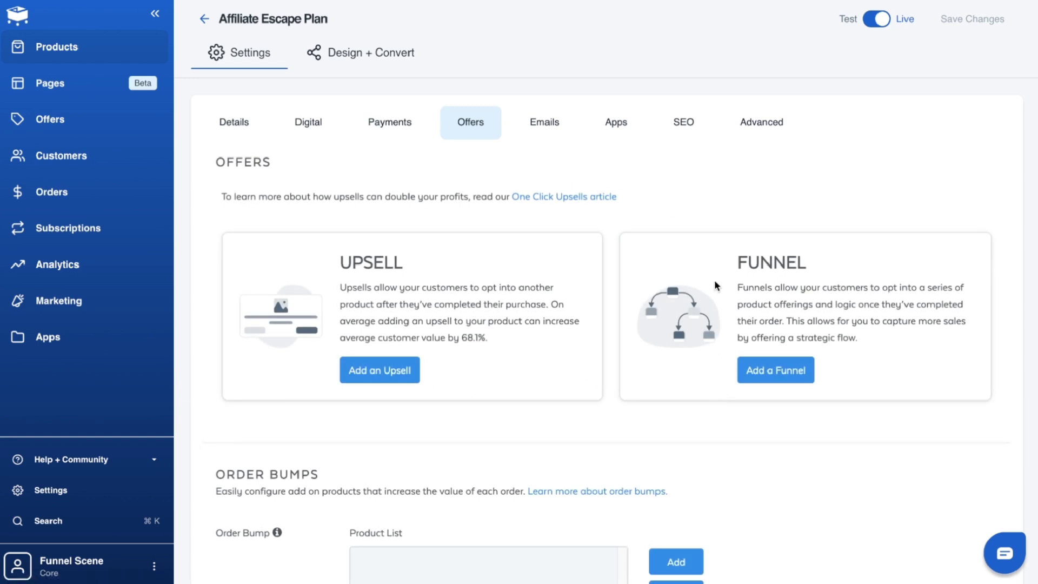
left_click(557, 134)
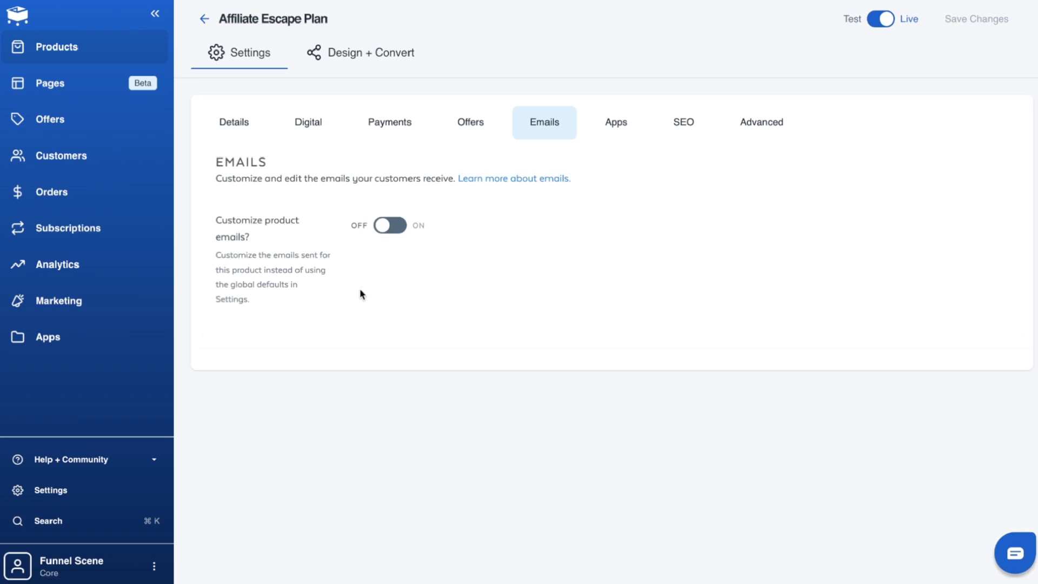
left_click(614, 134)
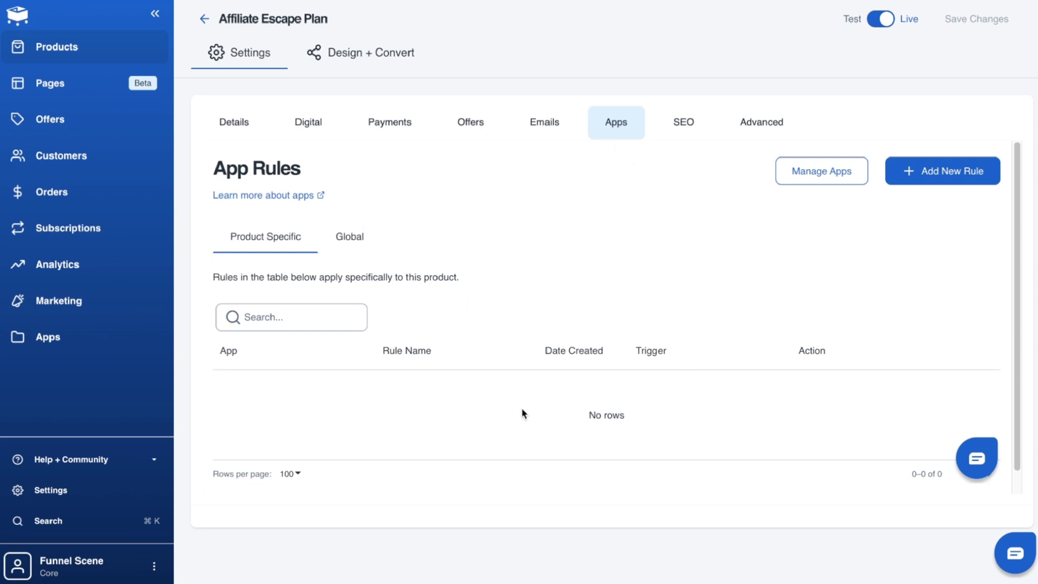
Review the SEO and Advanced settings, return to Details, then go to Design + Convert.
left_click(689, 131)
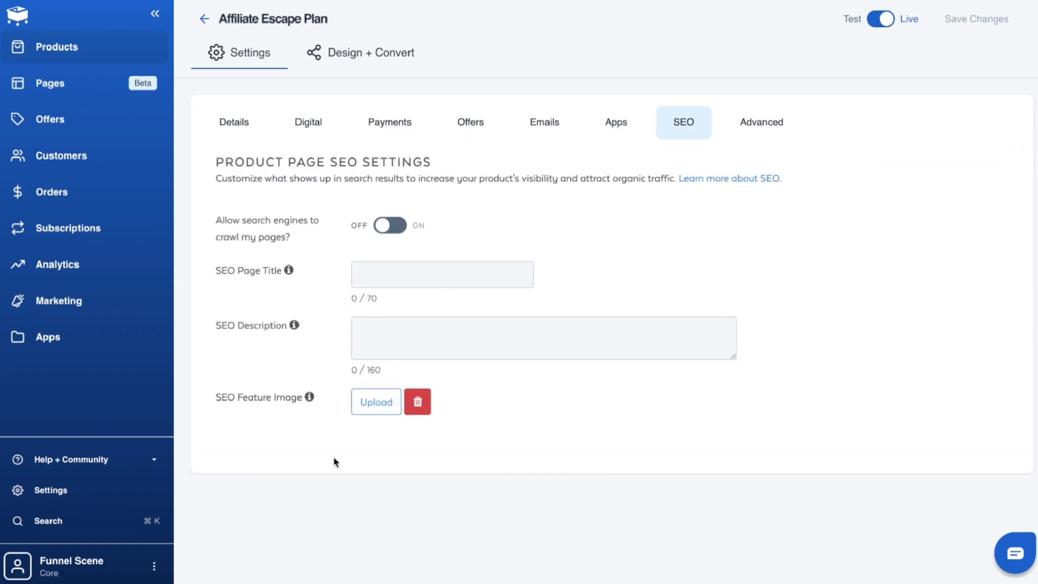
left_click(763, 122)
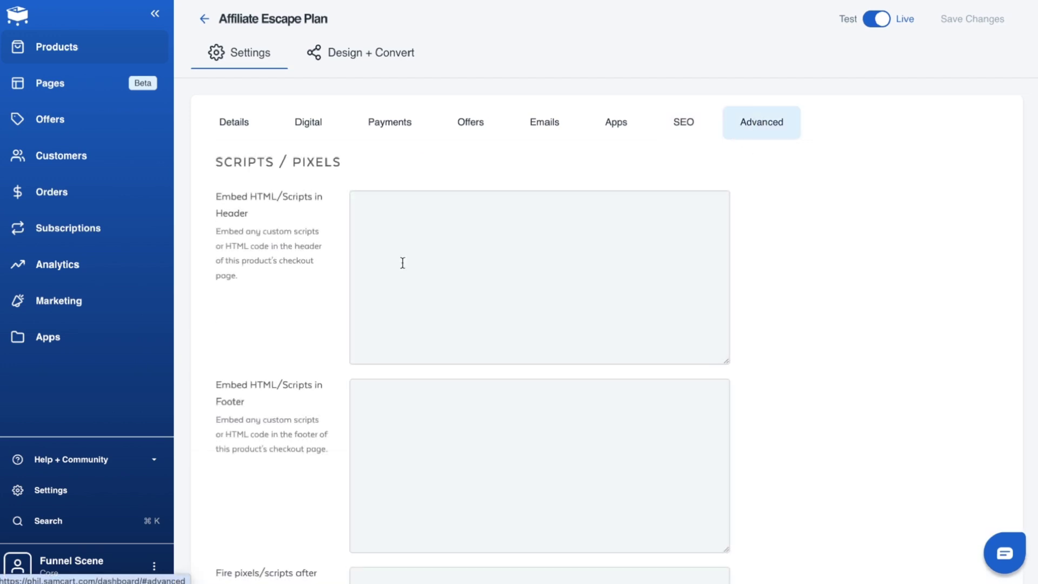
scroll(540, 378, "down", 6)
scroll(398, 339, "down", 3)
scroll(539, 326, "down", 4)
scroll(524, 371, "up", 13)
left_click(235, 124)
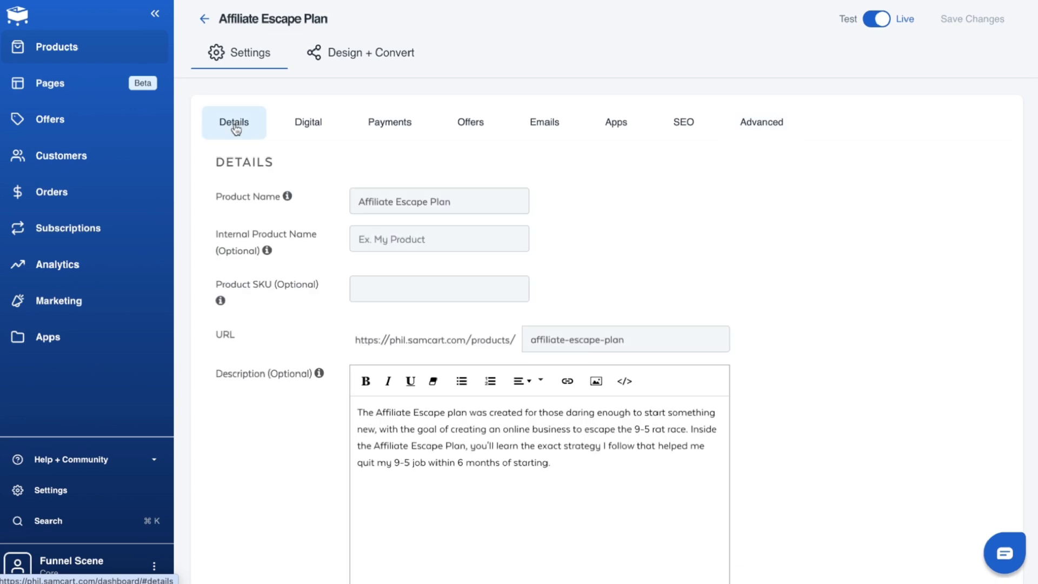
left_click(361, 54)
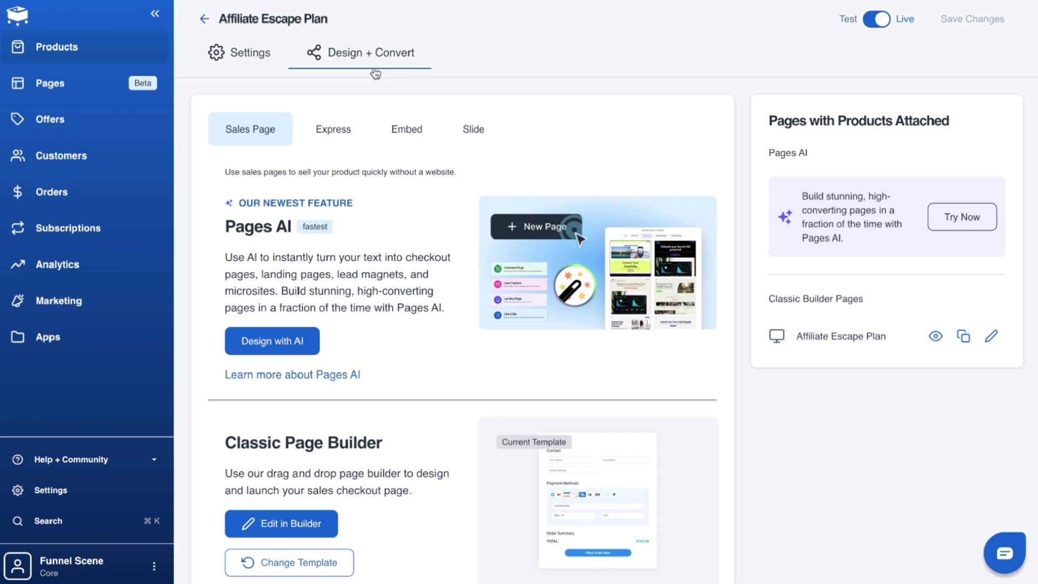
Copy the Affiliate Escape Plan's Express checkout URL.
left_click(335, 131)
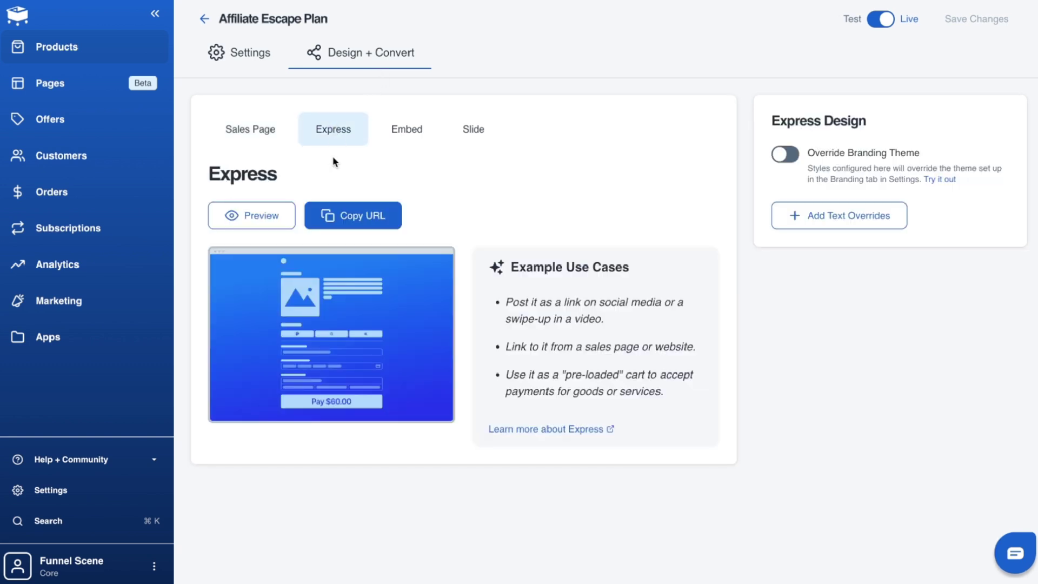
left_click(343, 214)
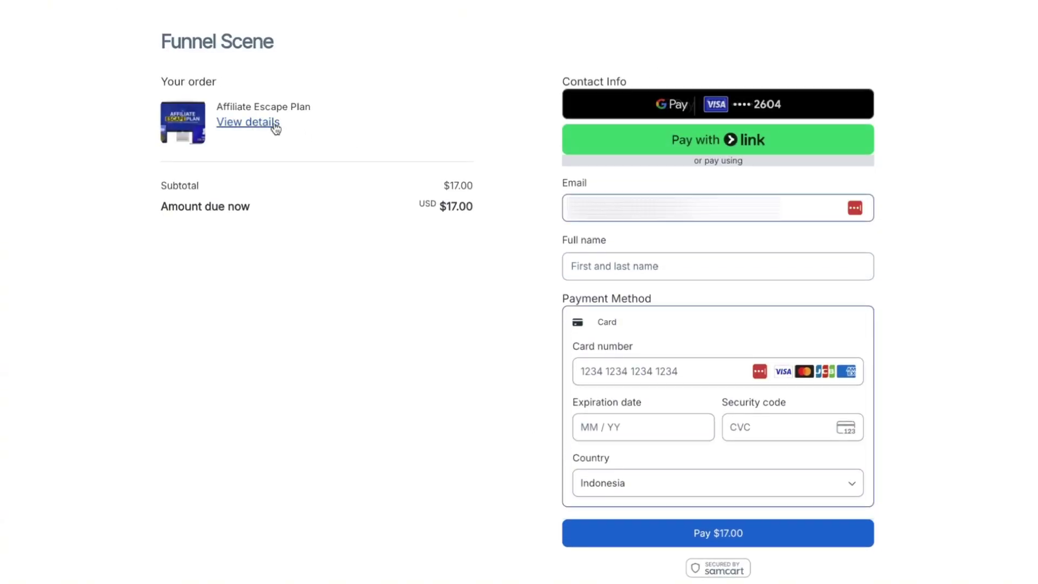
left_click(274, 124)
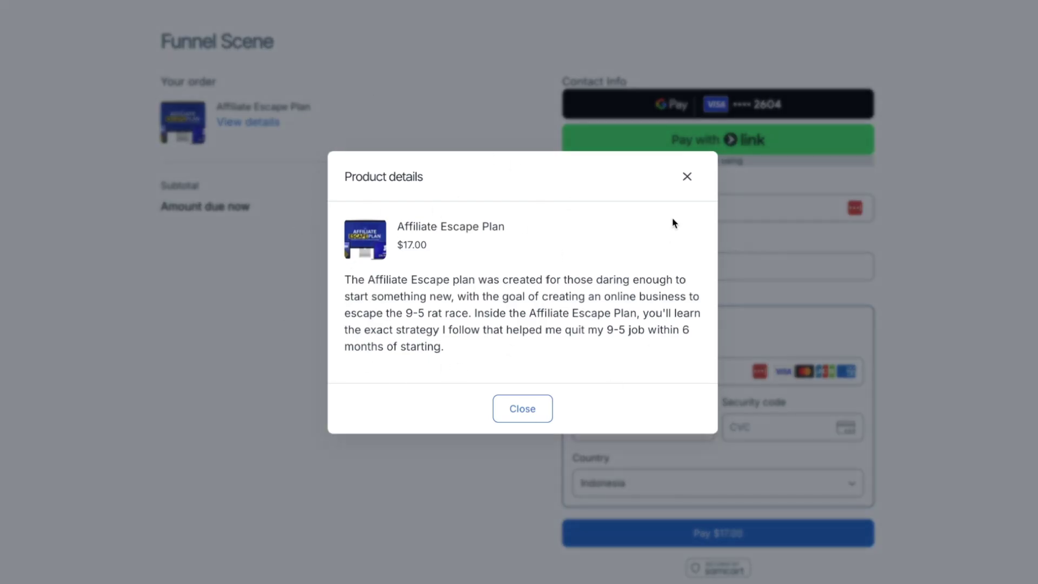
left_click(686, 177)
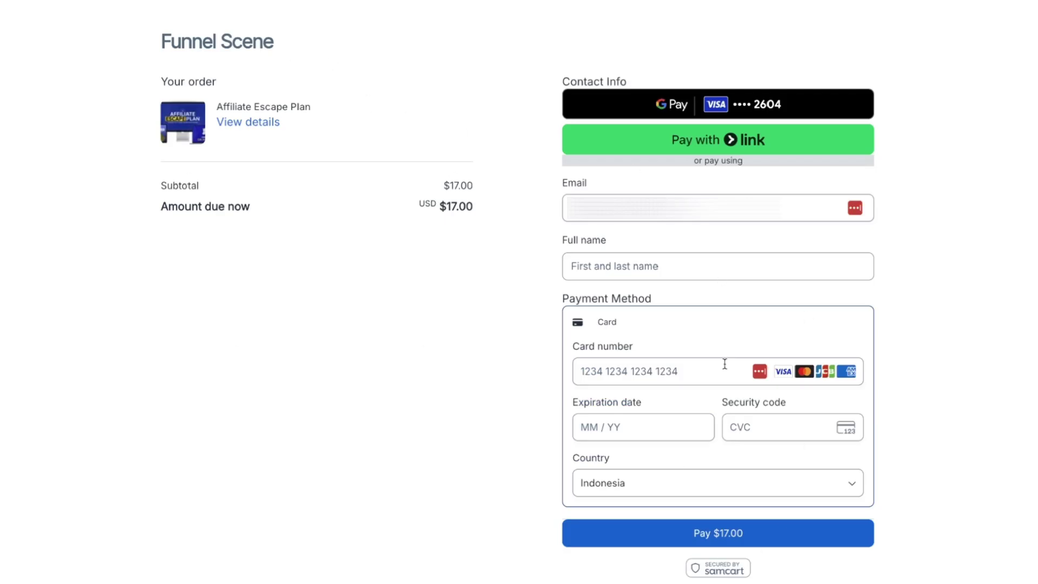
scroll(681, 411, "down", 2)
scroll(637, 459, "up", 2)
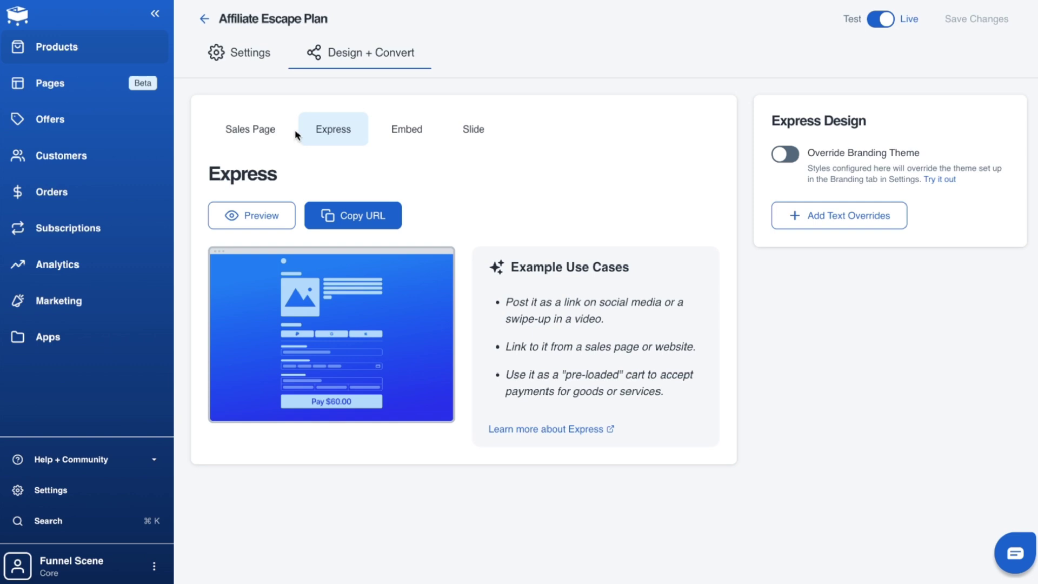
Open the checkout page in the builder and add a text block at the top.
left_click(263, 131)
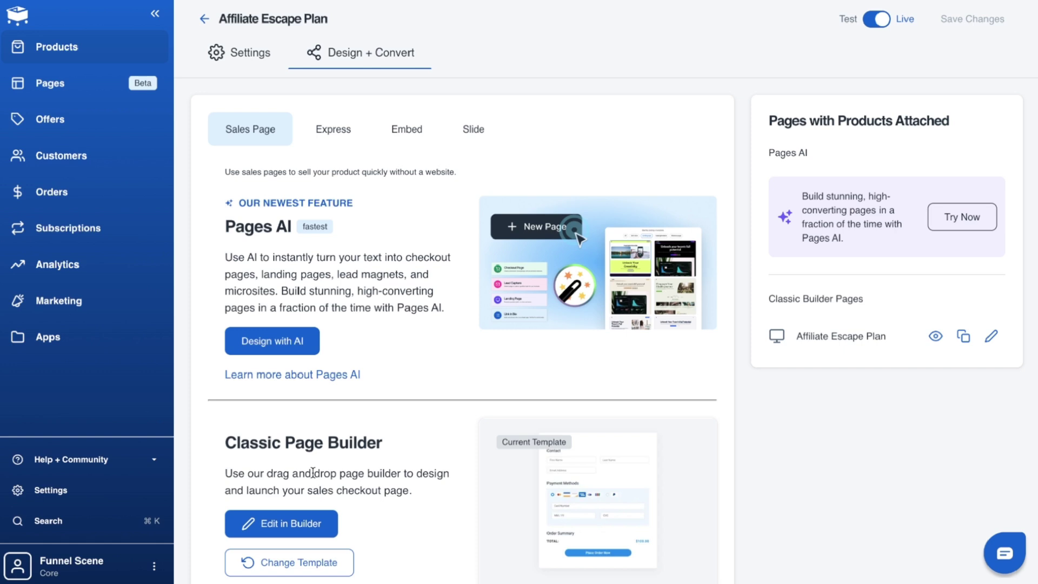
left_click(299, 524)
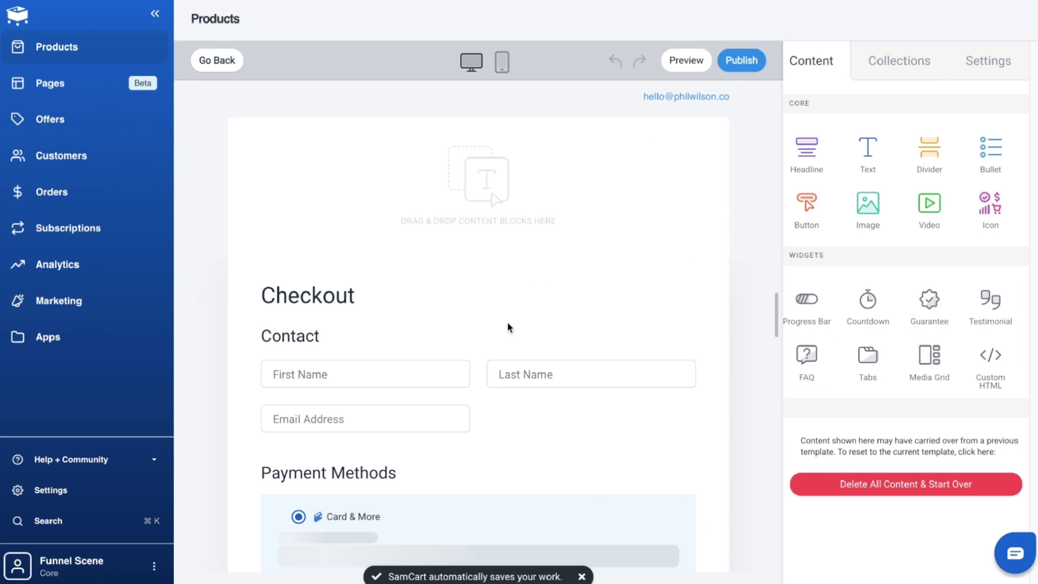
scroll(503, 313, "down", 8)
scroll(501, 306, "up", 8)
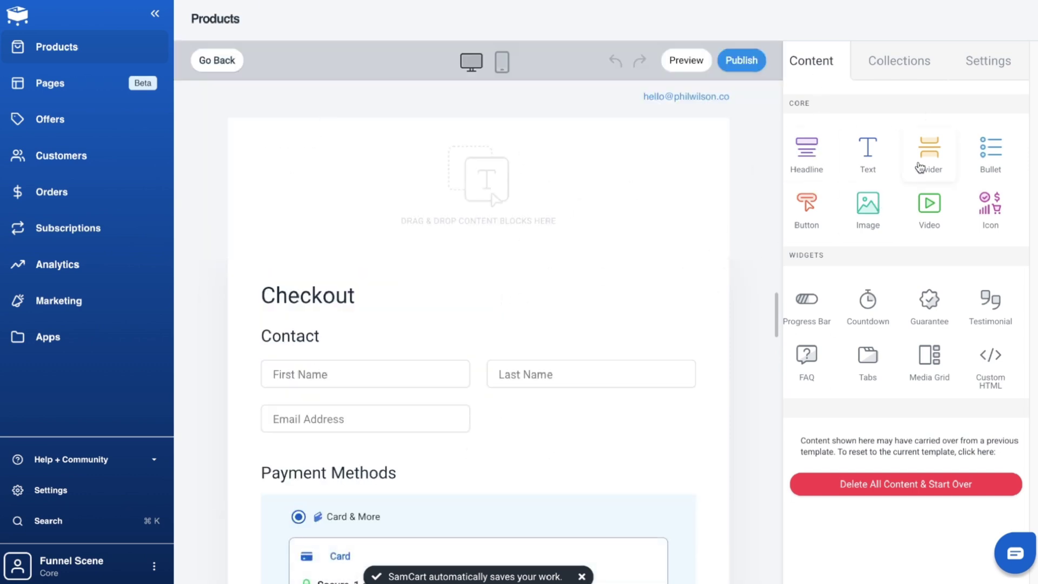
left_click_drag(865, 154, 481, 183)
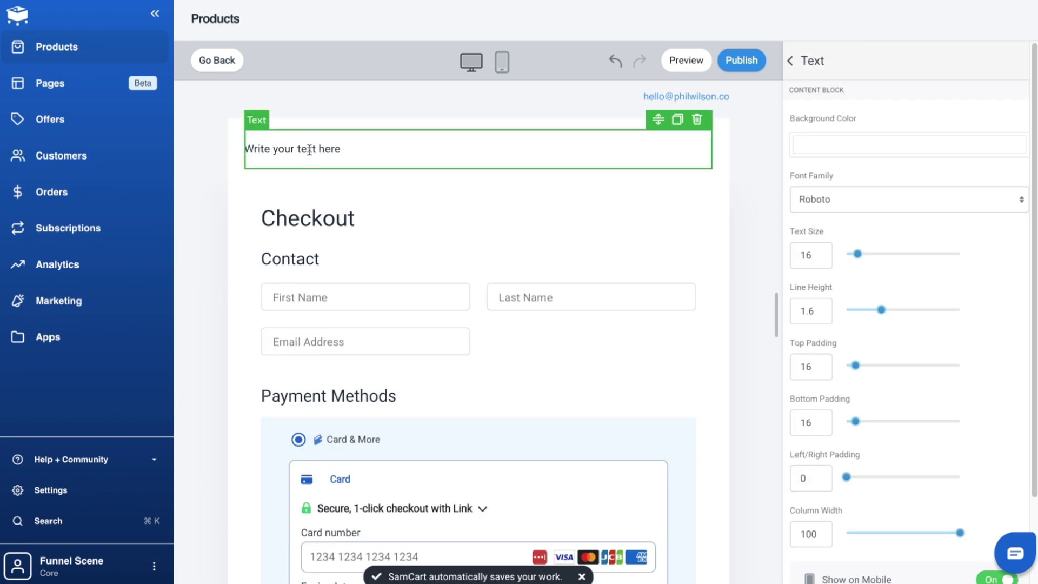
triple_click(303, 148)
left_click(746, 169)
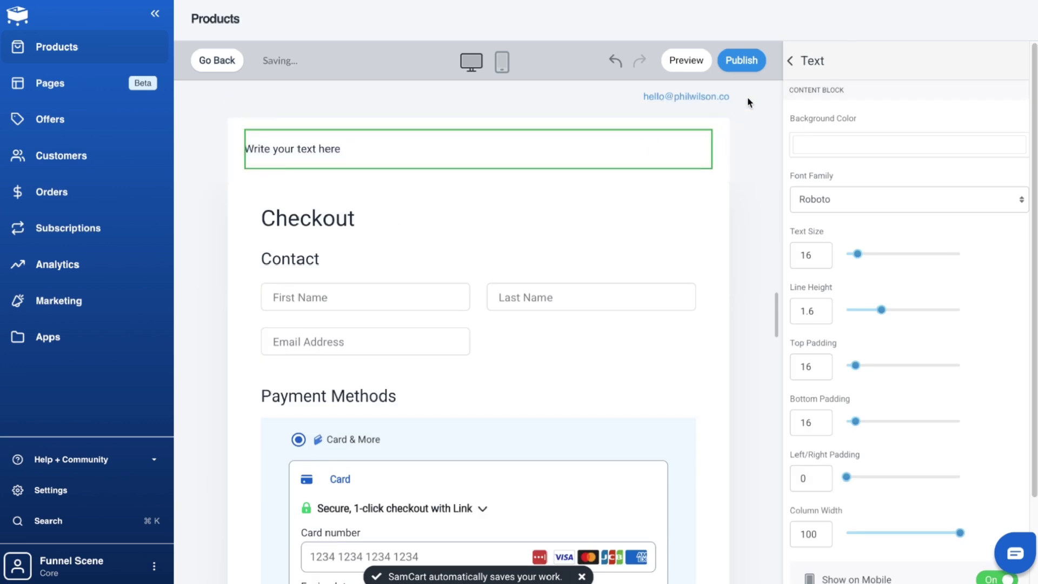
left_click(791, 60)
Add a Header Area section with subheadline and Buy Now button, deleting its headline block.
left_click(895, 75)
left_click(884, 128)
left_click_drag(933, 183, 876, 184)
left_click_drag(901, 271, 486, 178)
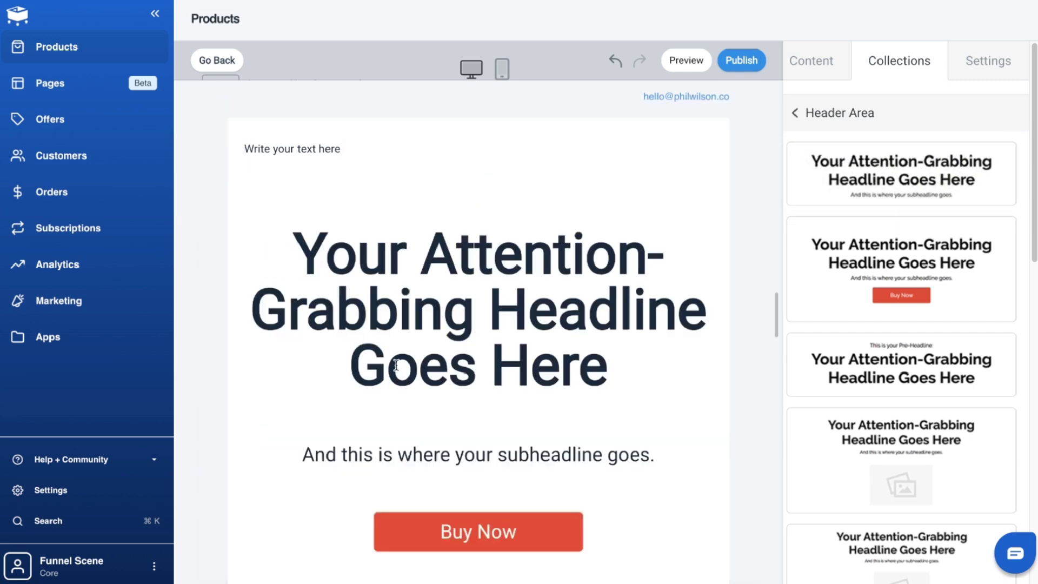
left_click(510, 497)
left_click(467, 552)
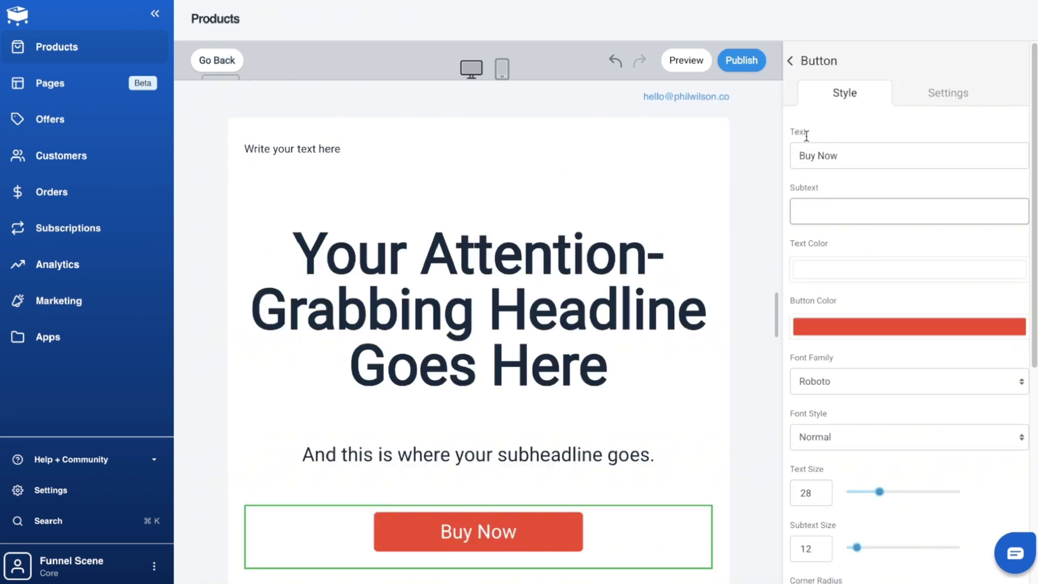
scroll(568, 331, "down", 5)
scroll(566, 333, "up", 5)
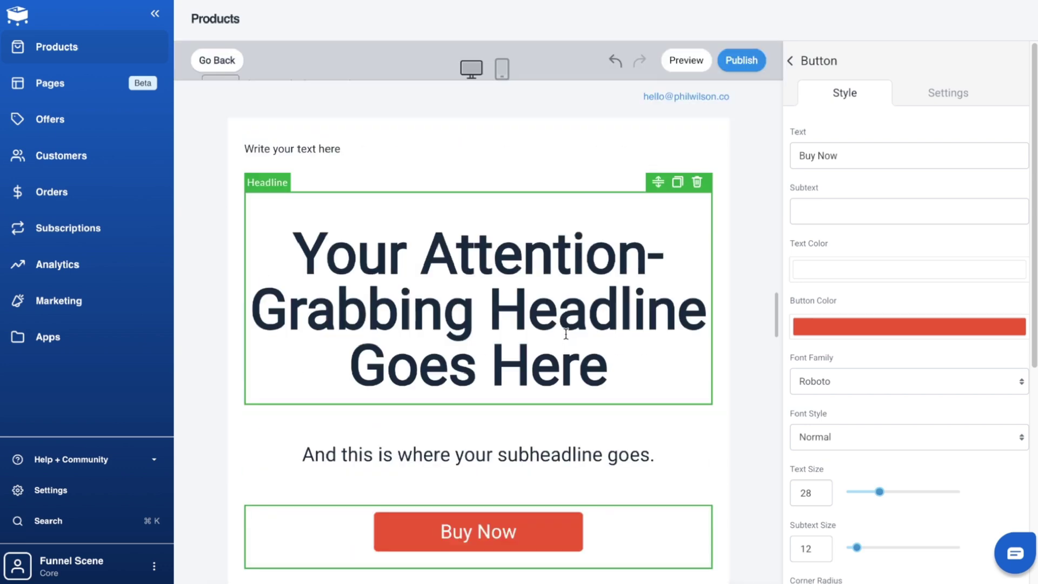
left_click(706, 183)
left_click(719, 340)
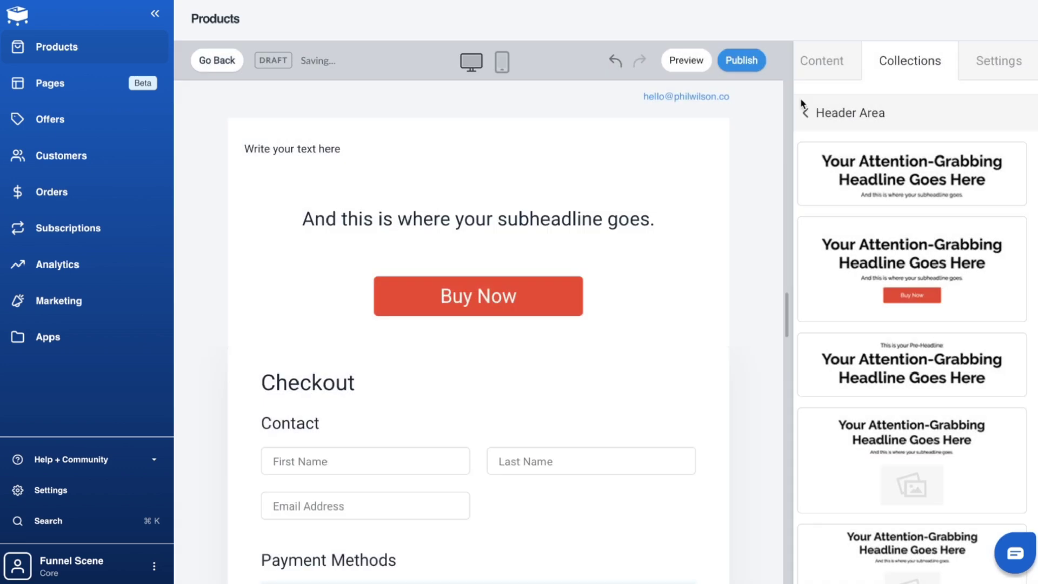
left_click(989, 73)
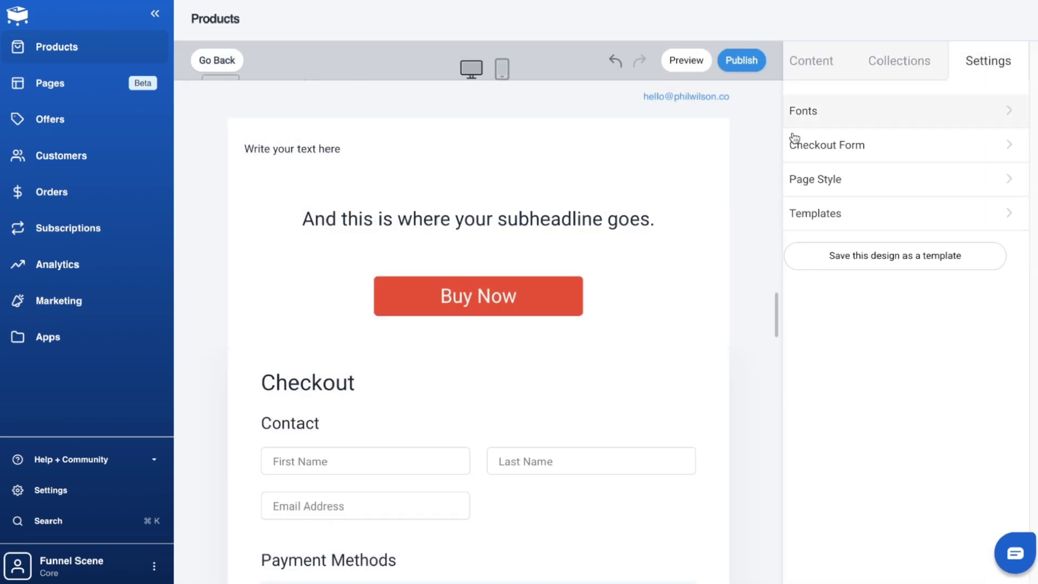
Leave the builder and create an AI-designed checkout page named 'Affiliate Escape Plan'.
left_click(214, 61)
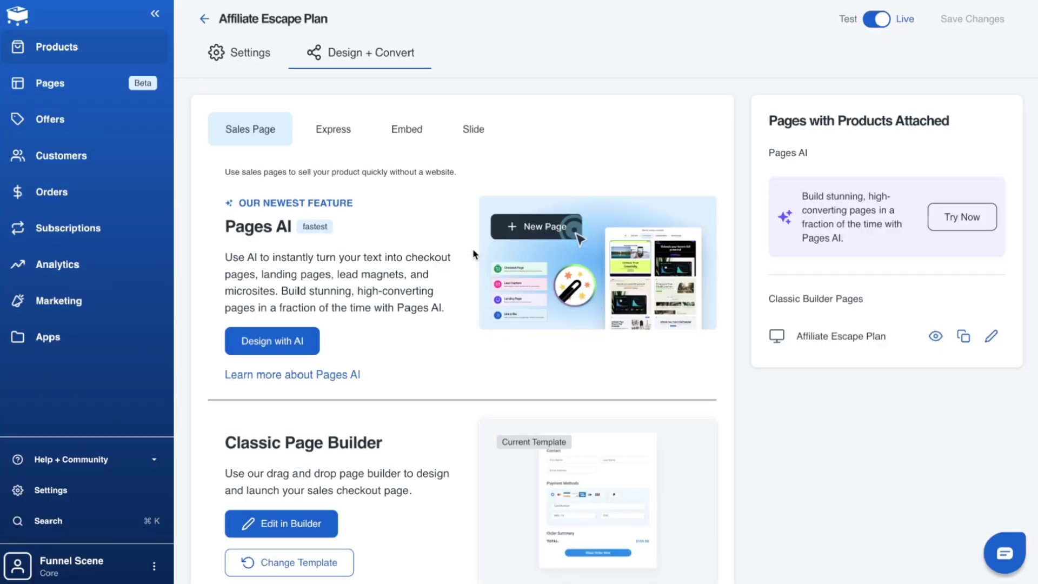
left_click(311, 342)
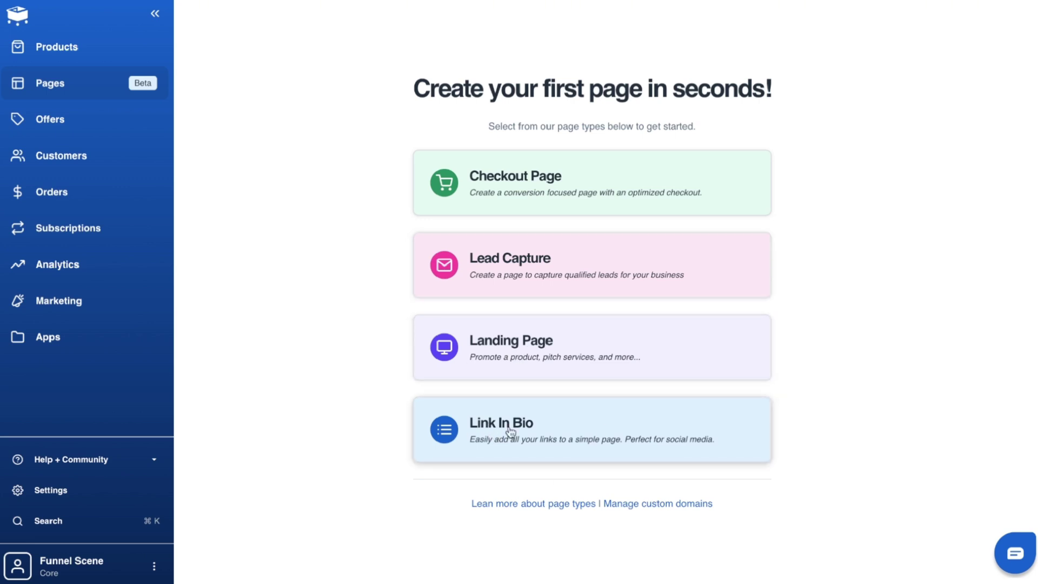
left_click(529, 194)
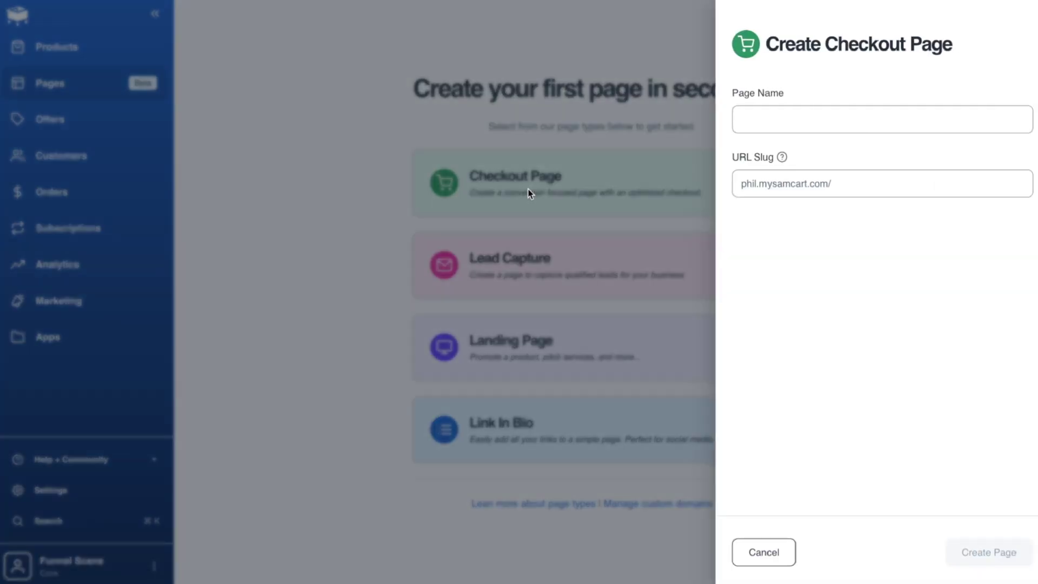
left_click(773, 119)
type("Affi")
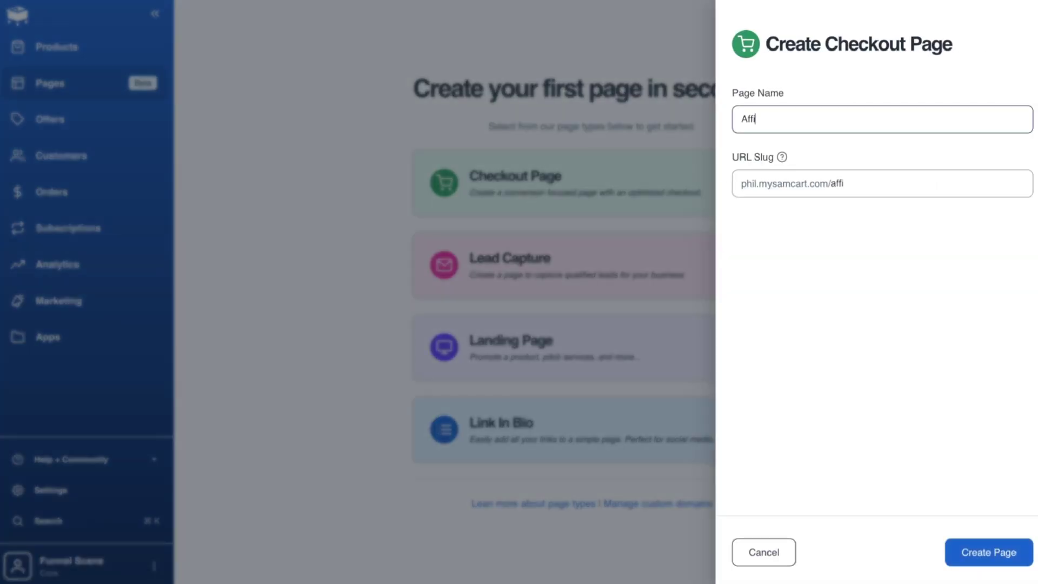
type("liate Escape Plan")
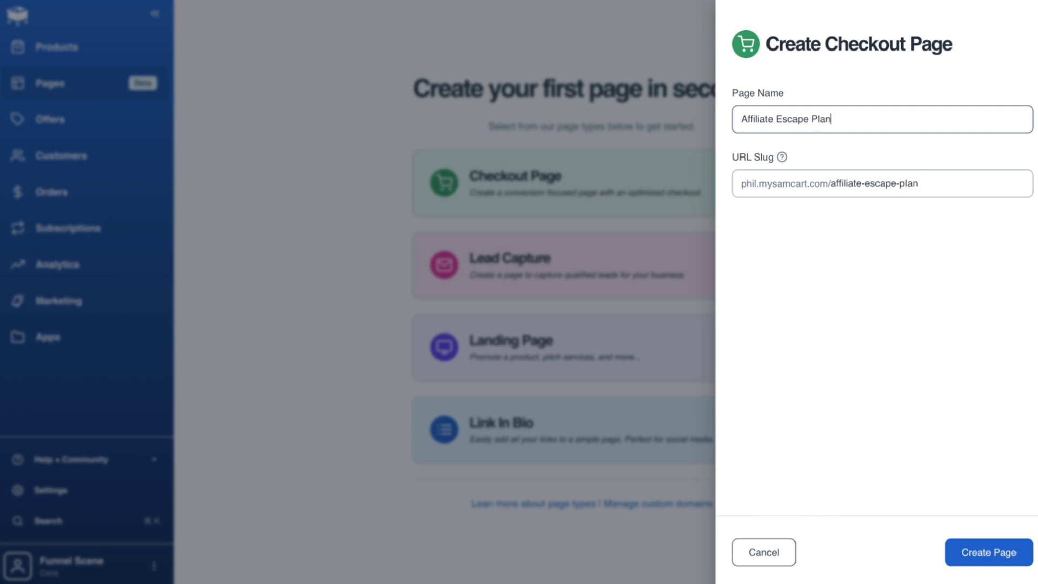
left_click(991, 553)
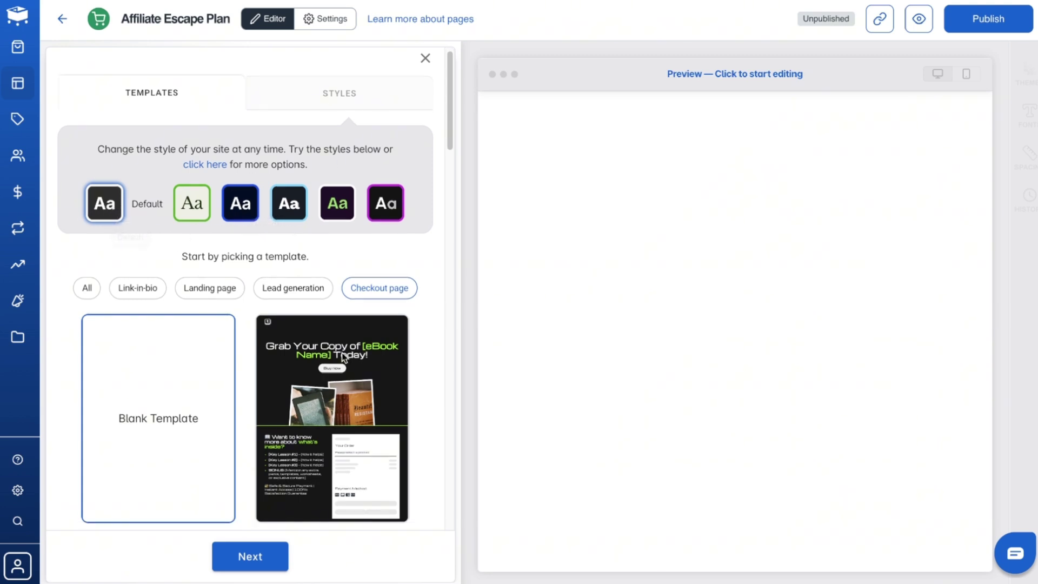
Browse the checkout templates and select the dark 'Grab Your Copy of [eBook Name] Today!' card.
scroll(162, 331, "down", 3)
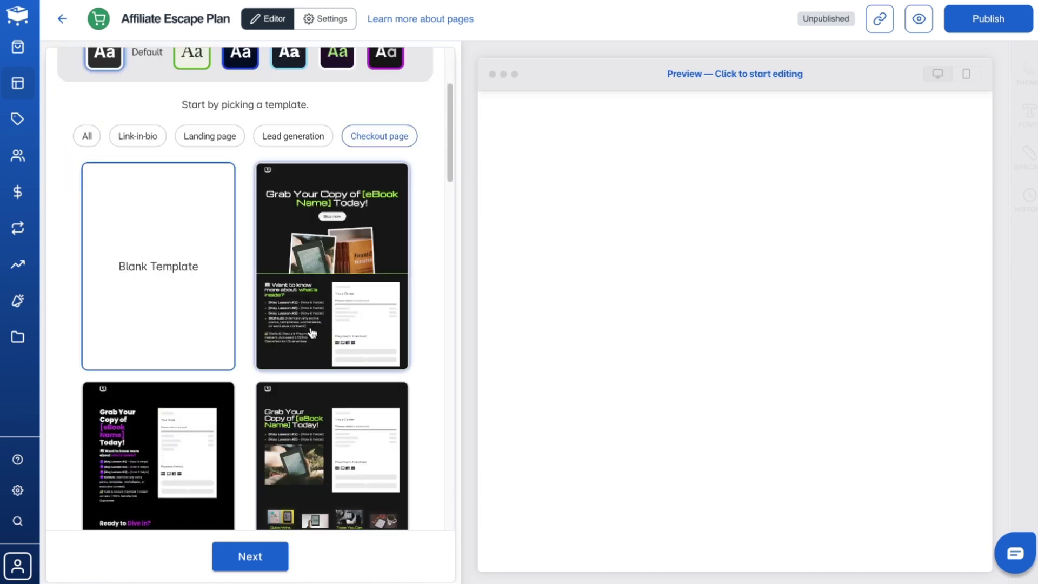
scroll(283, 336, "down", 4)
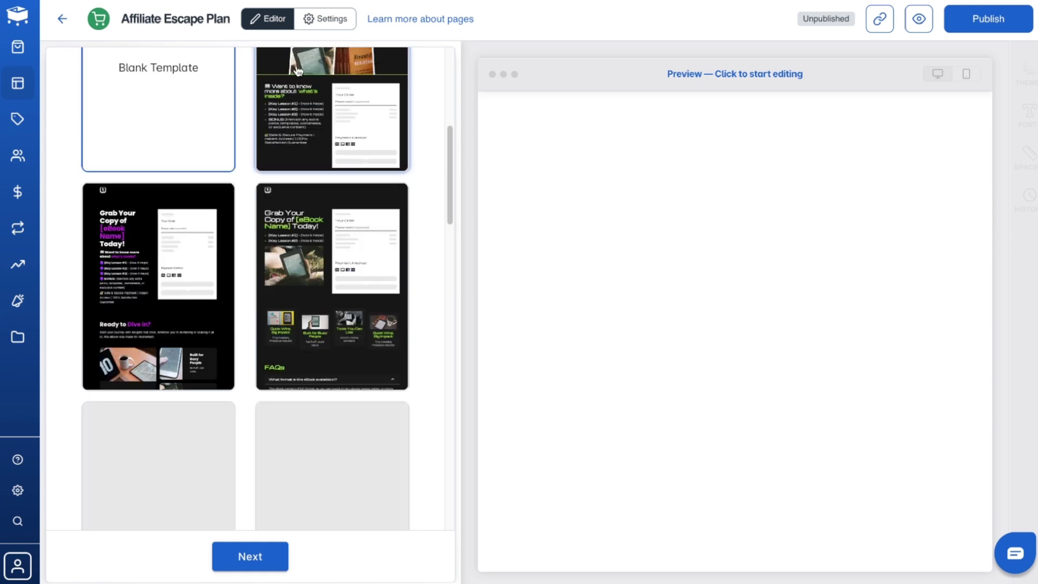
scroll(297, 138, "down", 3)
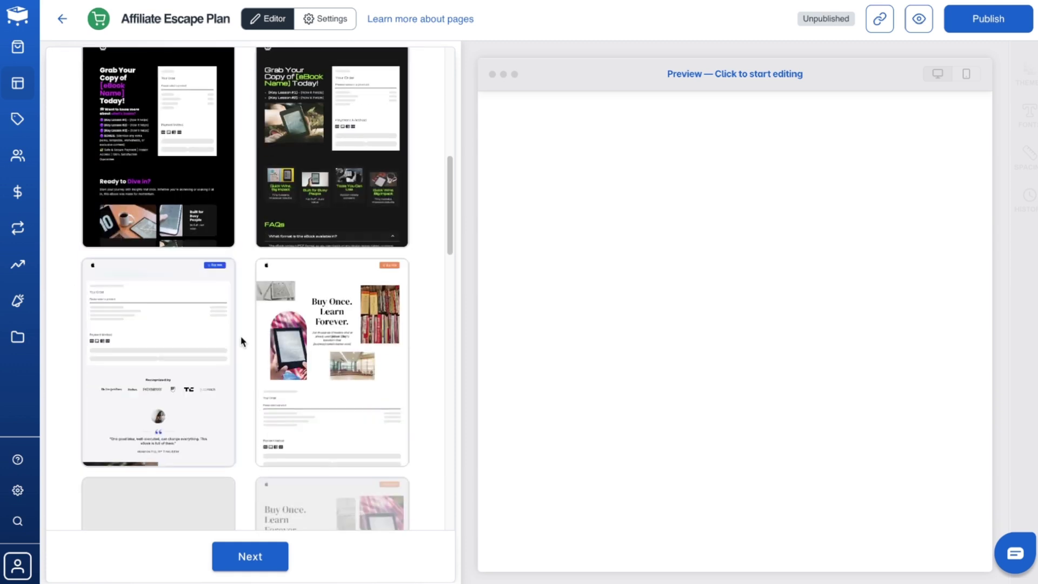
scroll(246, 340, "down", 2)
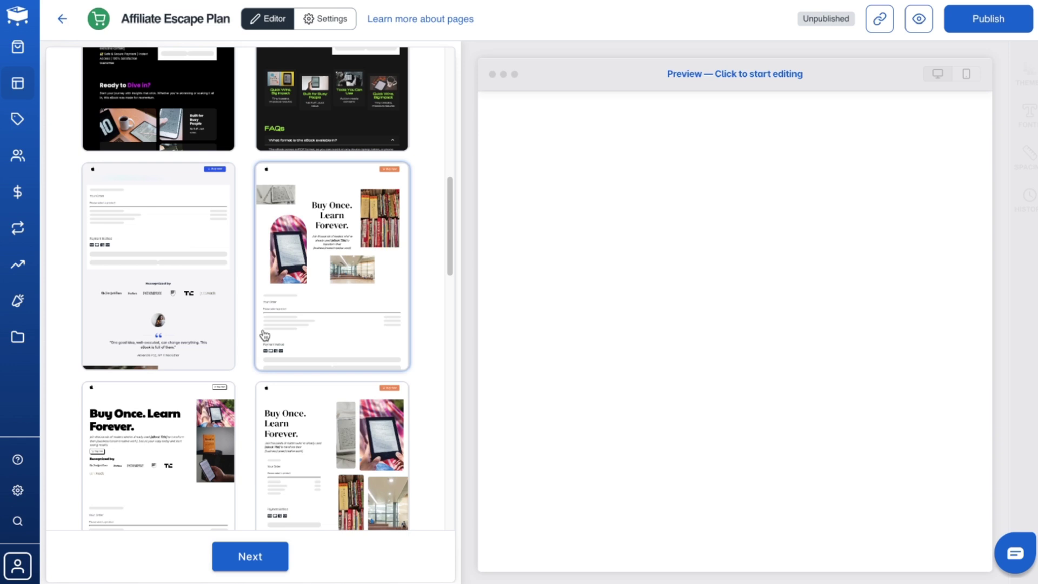
scroll(265, 335, "up", 3)
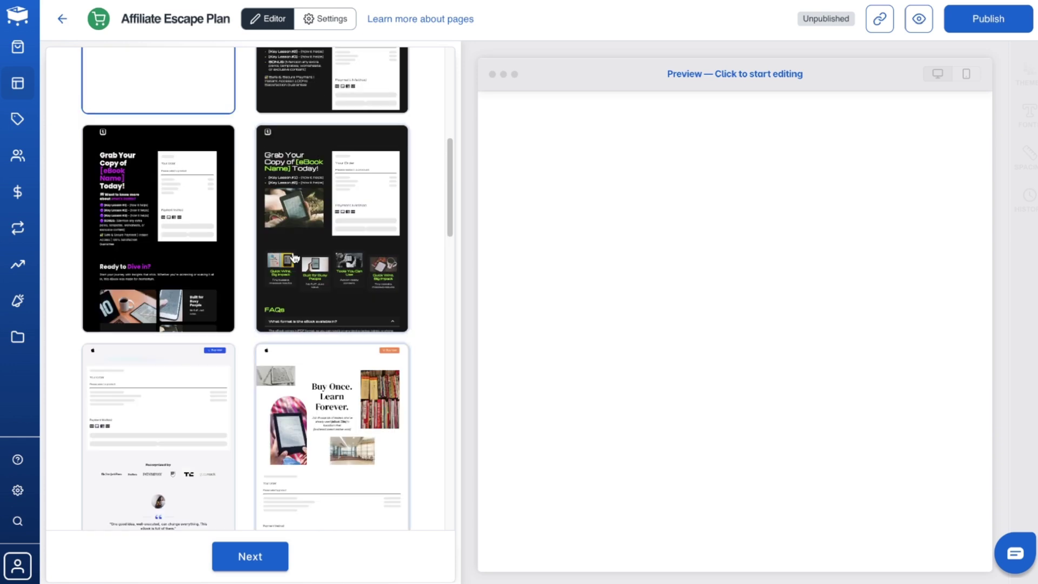
scroll(370, 186, "down", 4)
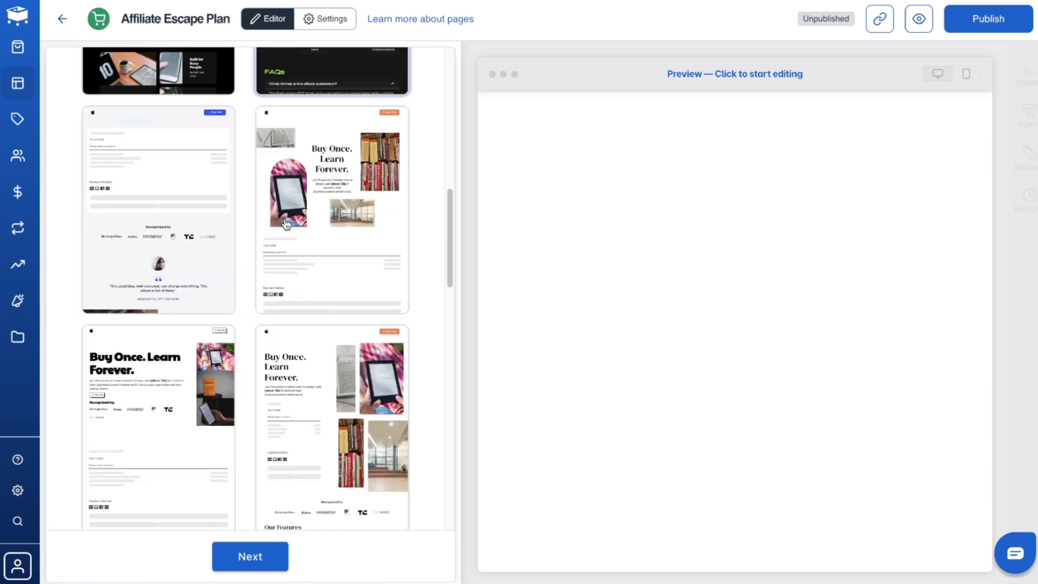
scroll(296, 253, "down", 10)
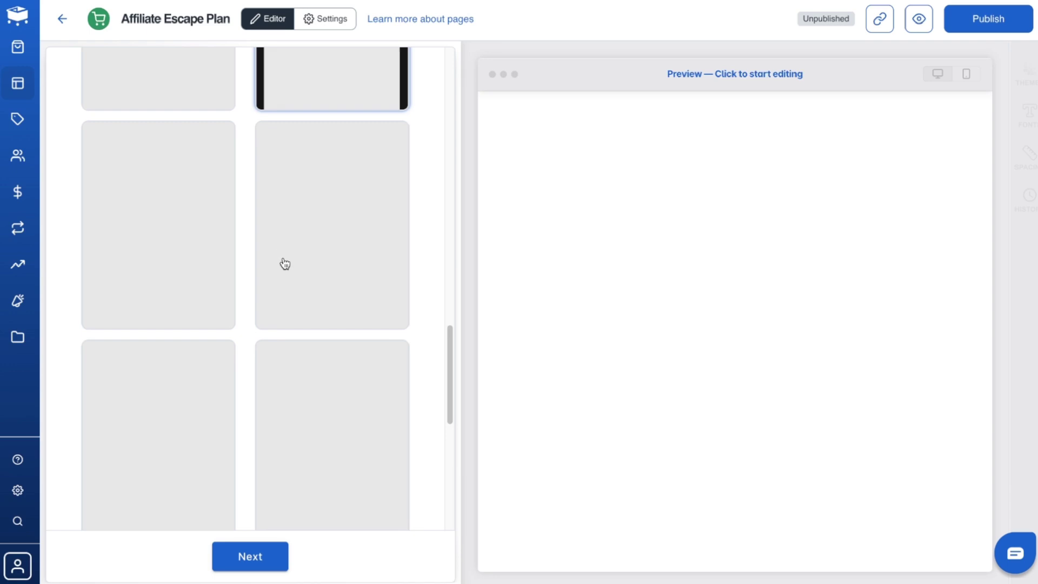
scroll(287, 260, "down", 5)
scroll(317, 243, "up", 8)
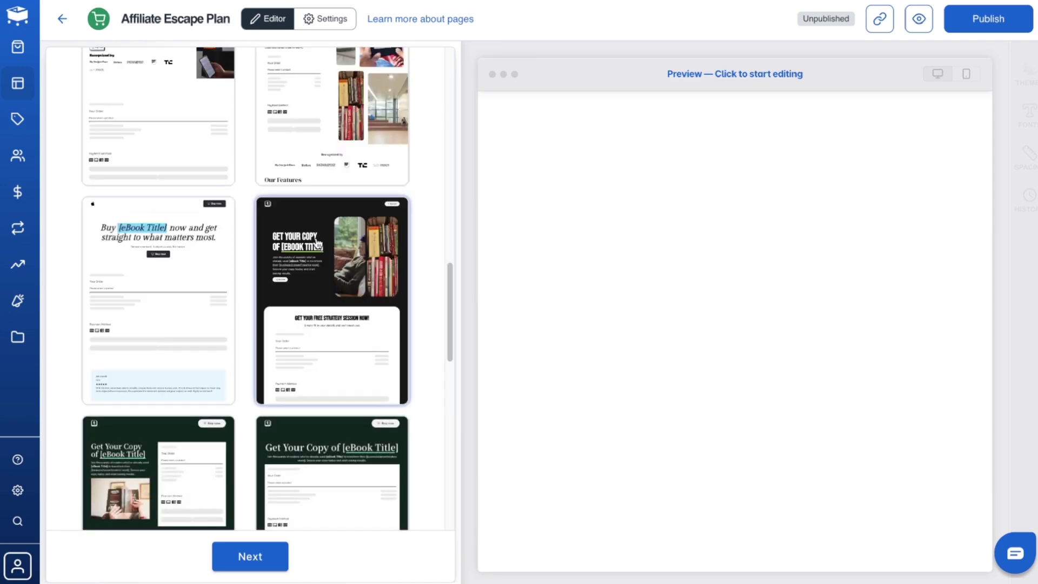
scroll(313, 259, "up", 5)
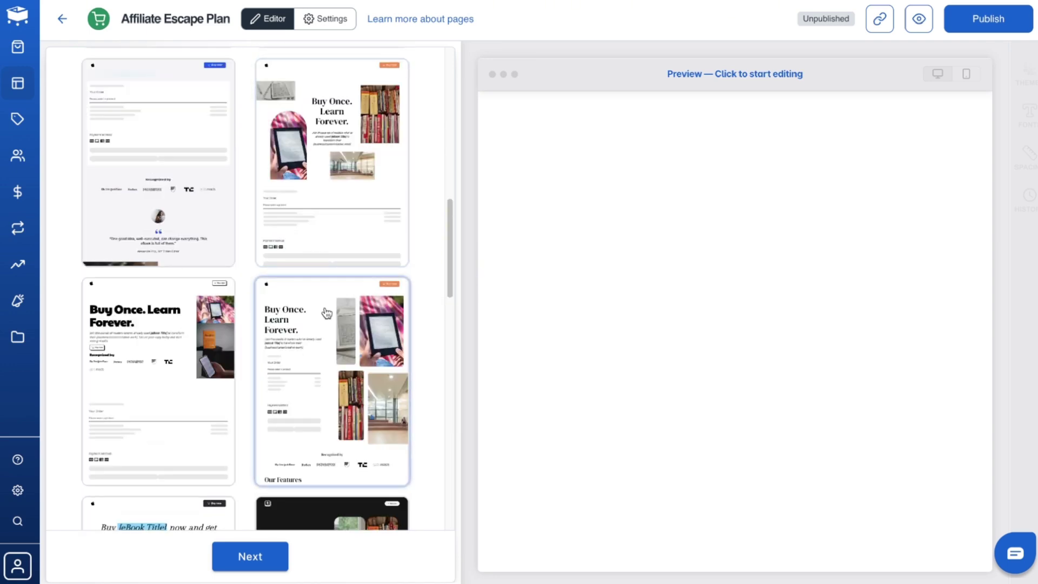
scroll(323, 313, "up", 6)
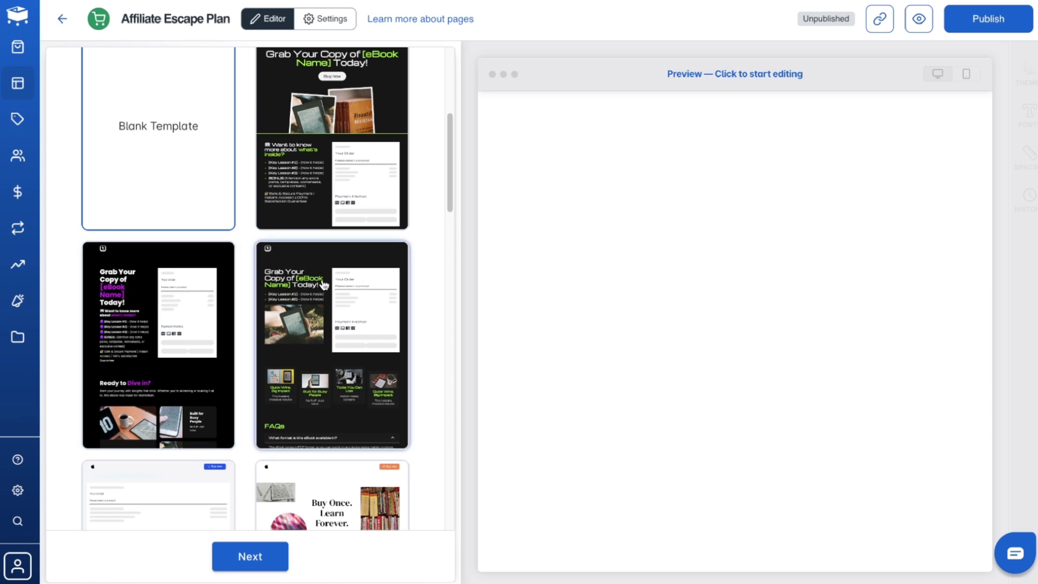
left_click(314, 321)
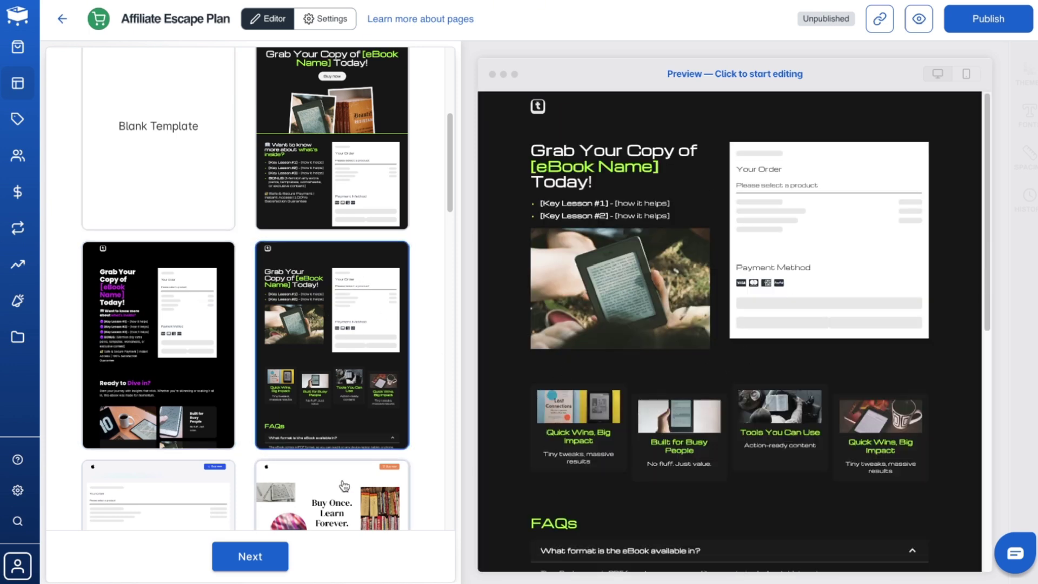
Apply the template, browse Content Templates without adding sections, and enter the block editor.
left_click(261, 563)
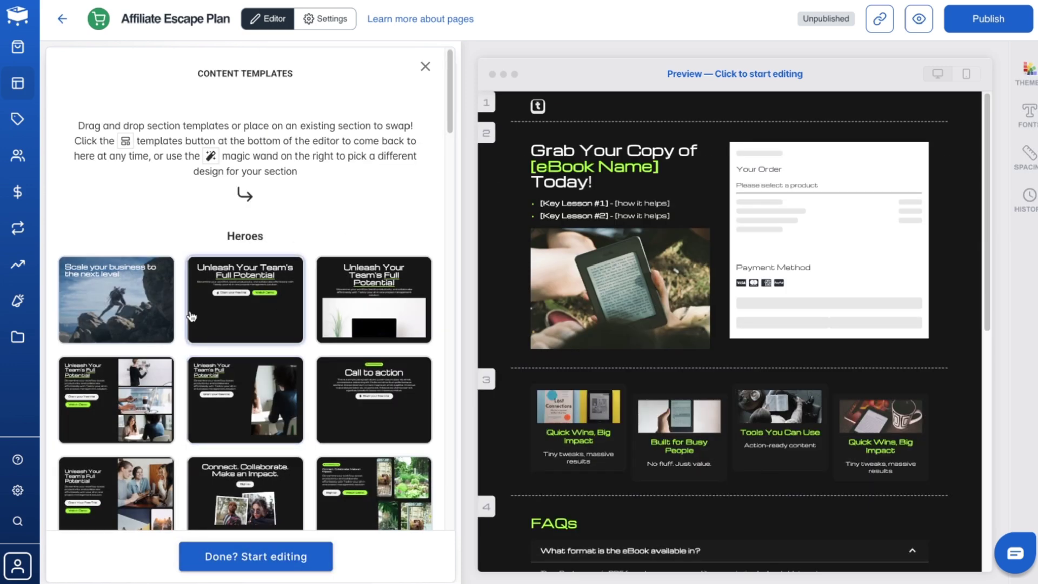
scroll(215, 369, "down", 4)
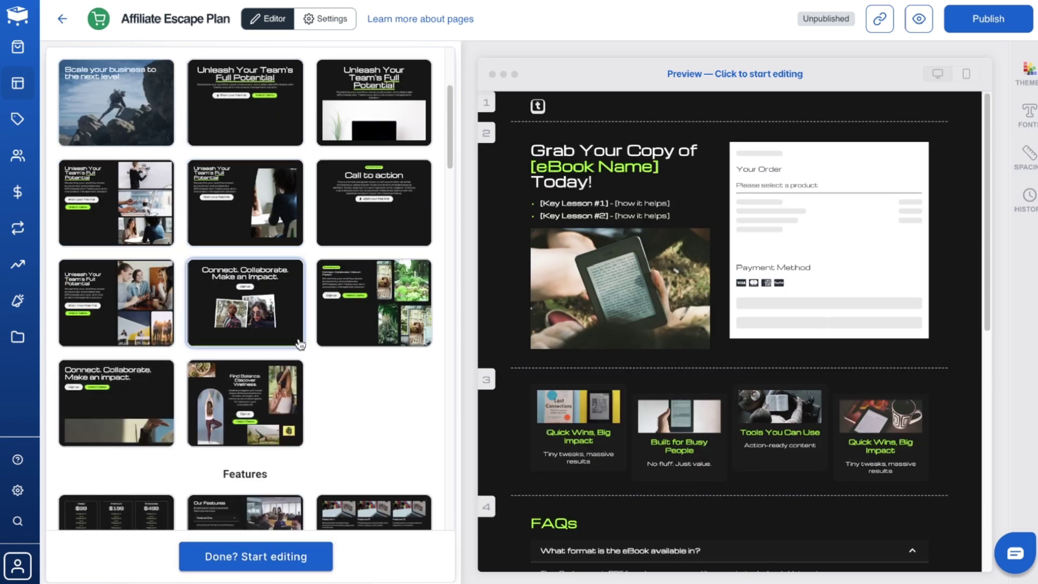
scroll(230, 346, "down", 3)
scroll(228, 336, "up", 3)
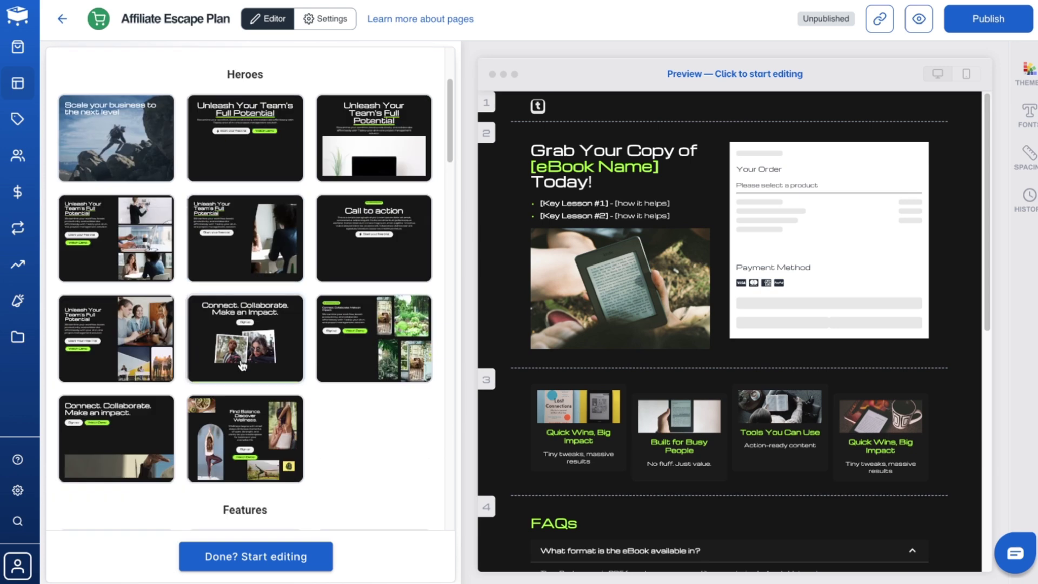
scroll(227, 337, "down", 6)
mouse_move(115, 238)
left_mouse_down()
mouse_move(322, 271)
mouse_move(301, 260)
left_mouse_up()
scroll(259, 416, "down", 15)
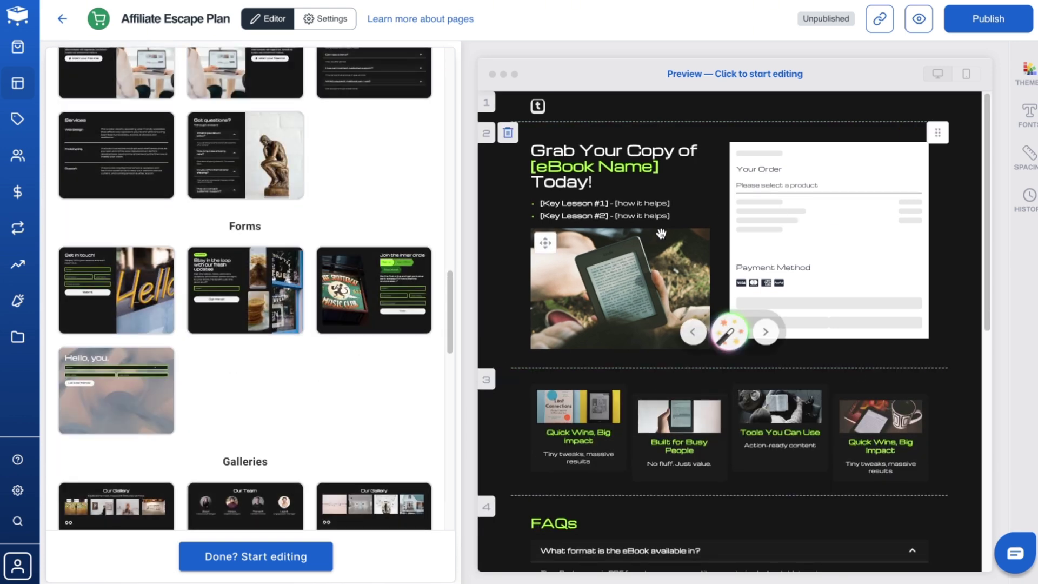
mouse_move(730, 519)
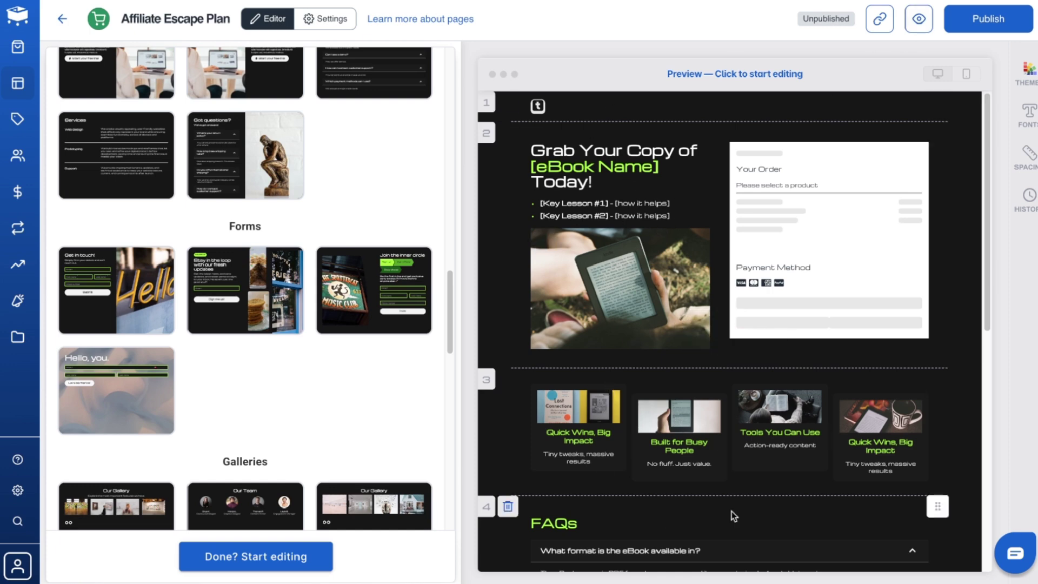
scroll(703, 502, "down", 5)
mouse_move(641, 170)
scroll(702, 388, "up", 5)
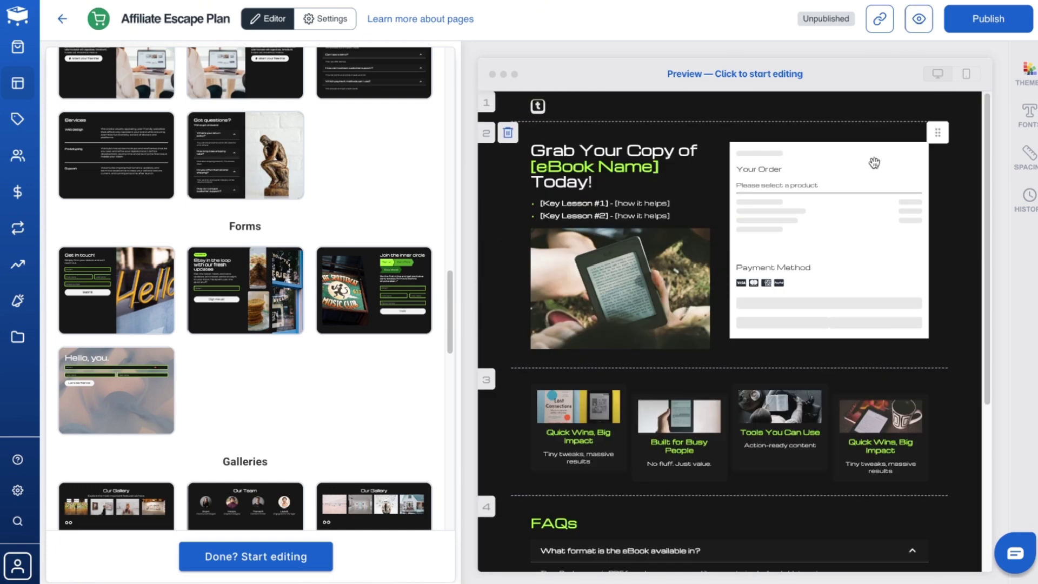
left_click(276, 557)
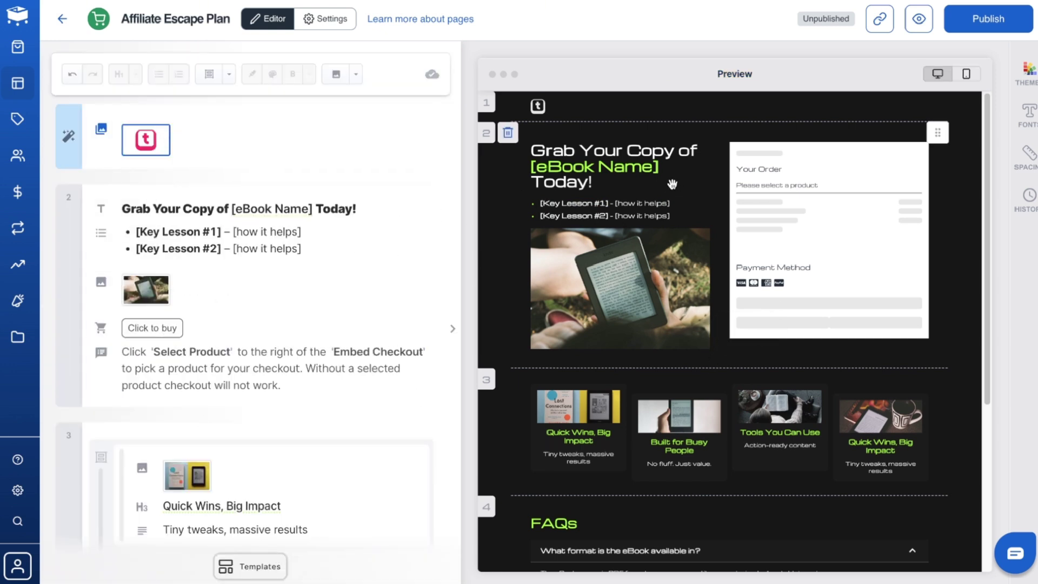
Delete the logo section from the top of the page.
left_click(638, 168)
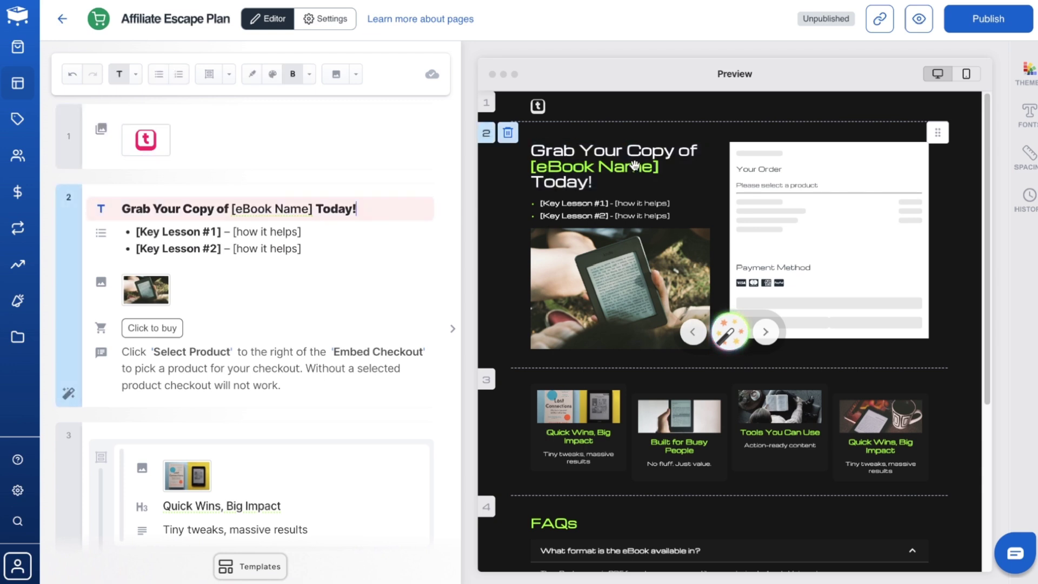
triple_click(171, 200)
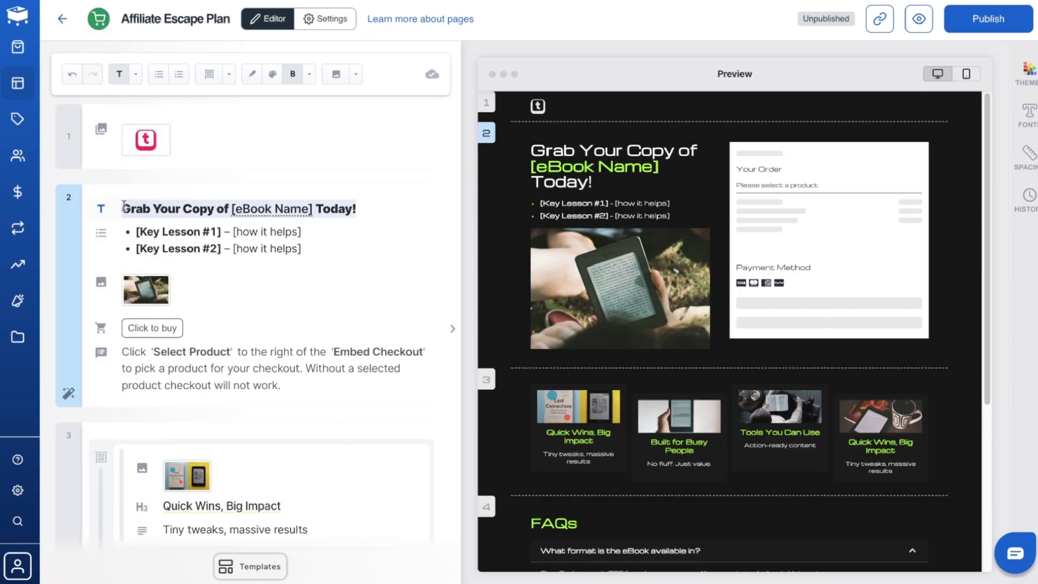
left_click(86, 138)
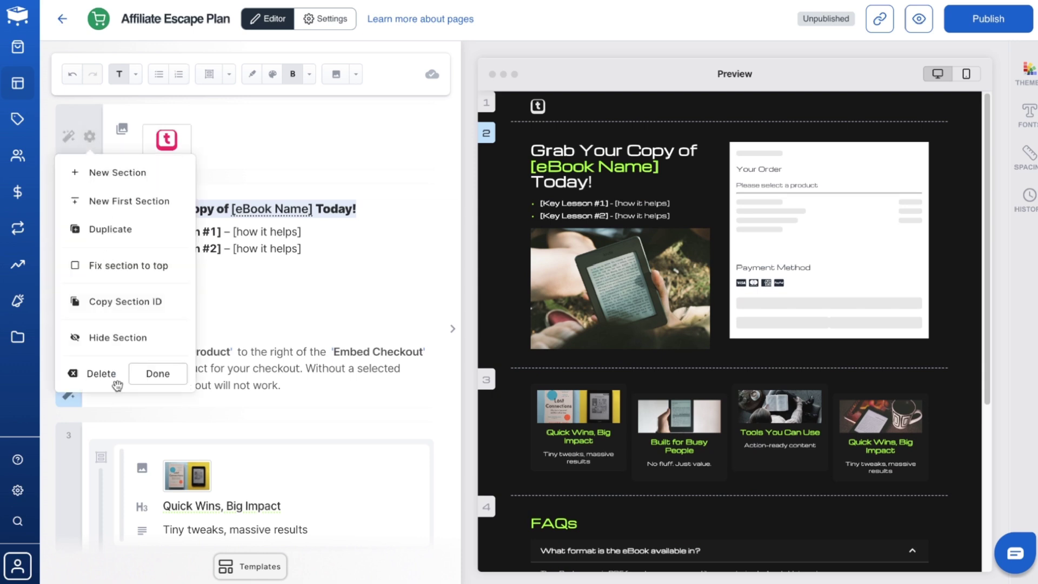
left_click(100, 374)
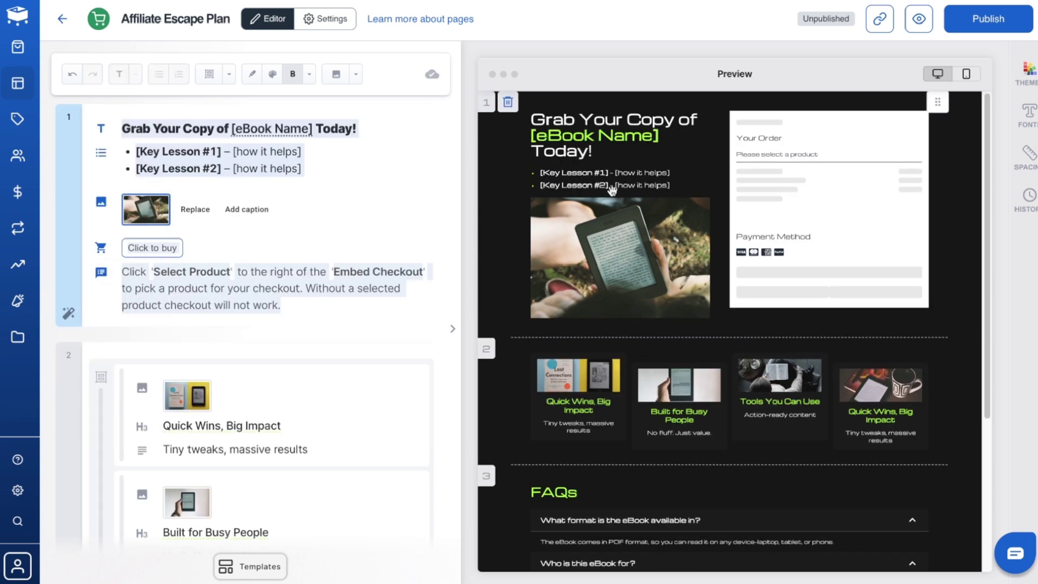
Replace the eBook headline with 'Get the Affiliate Escape Plan'.
left_click(179, 128)
key("BackSpace")
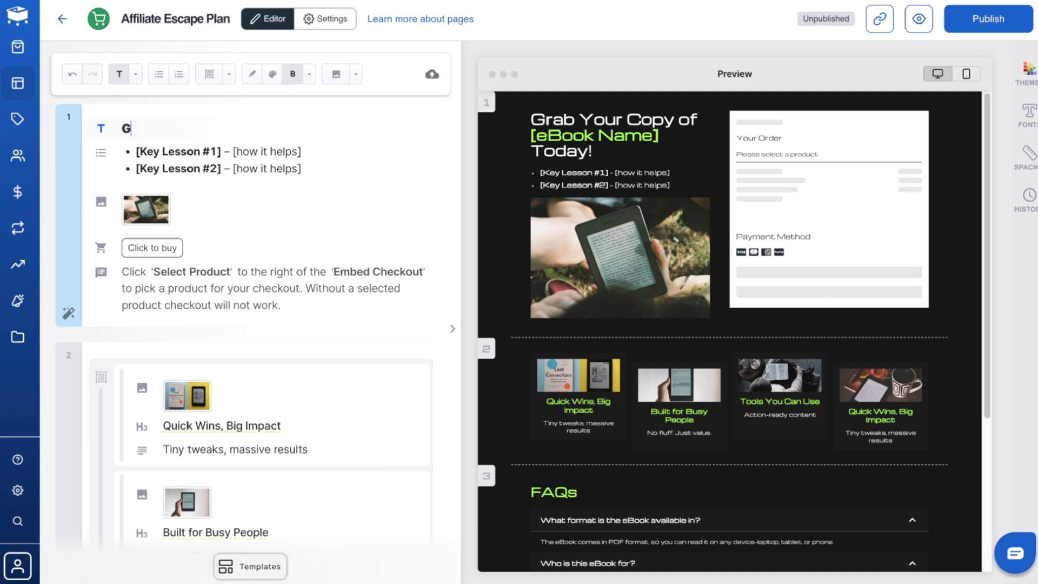
type("Get the Affiliate Escape Plan")
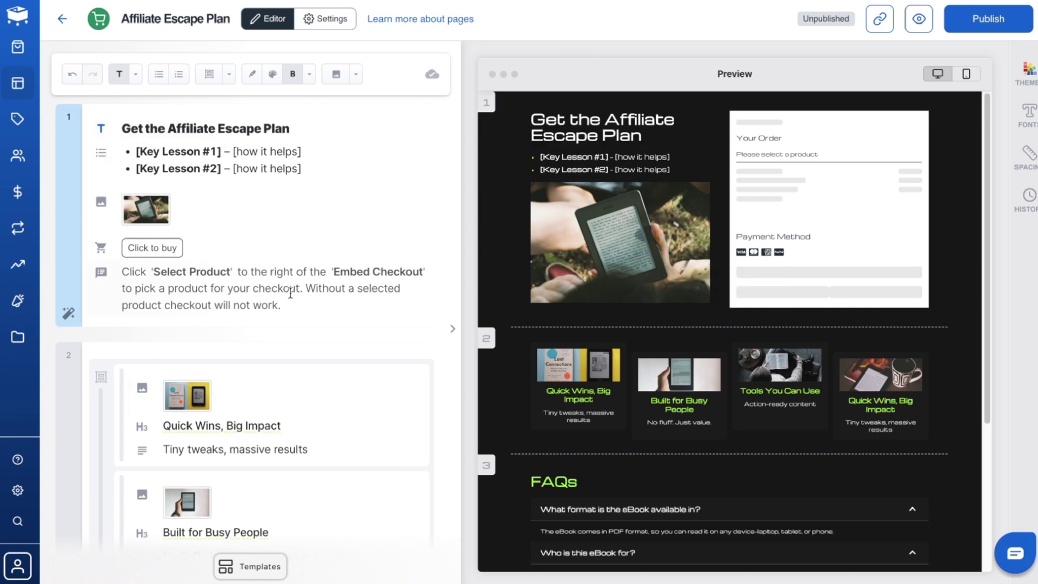
scroll(233, 355, "down", 1)
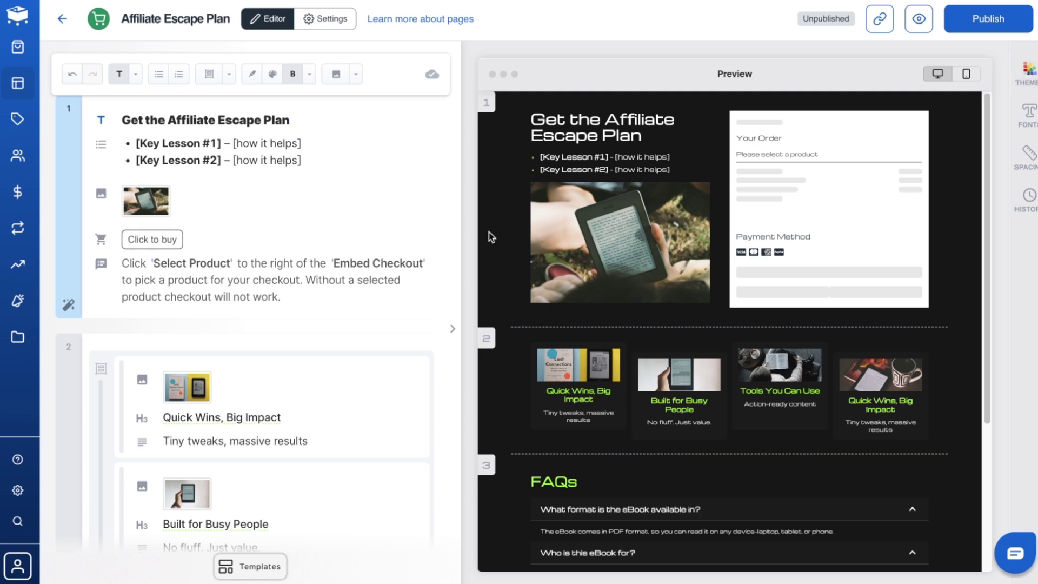
Apply the light Simple theme to the page.
left_click(1030, 74)
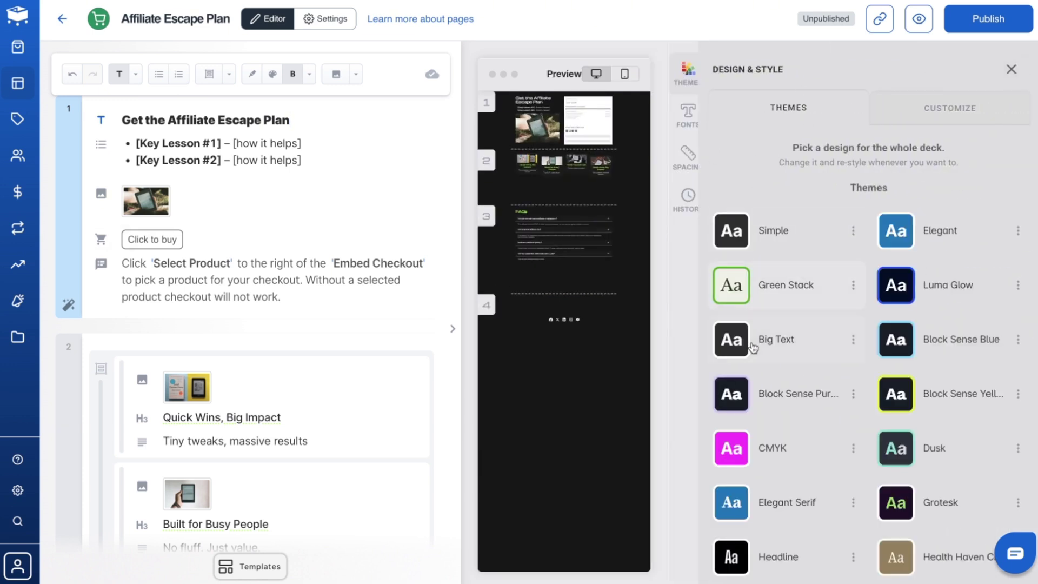
scroll(924, 346, "down", 3)
scroll(926, 343, "up", 3)
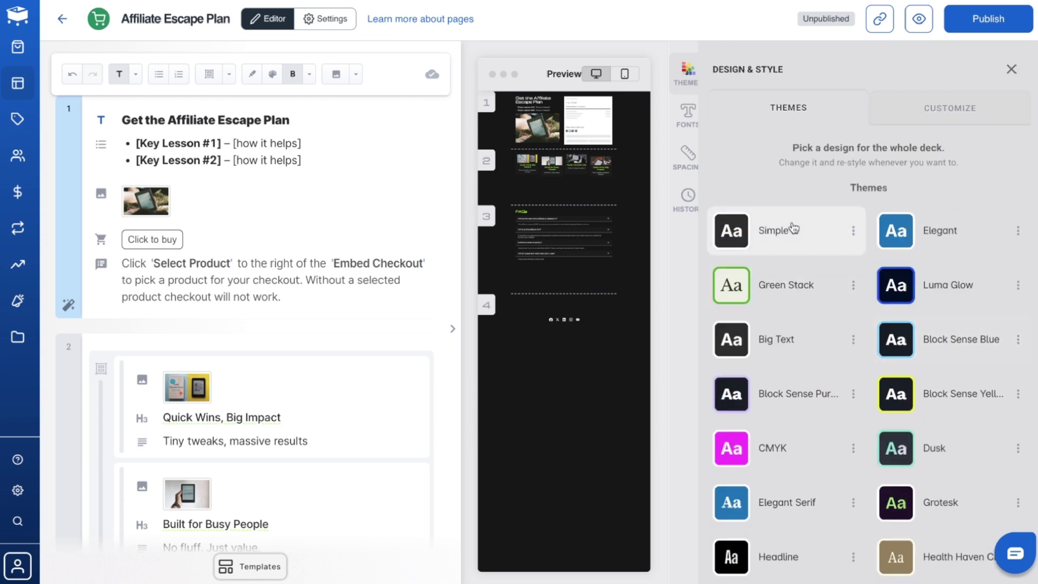
left_click(781, 227)
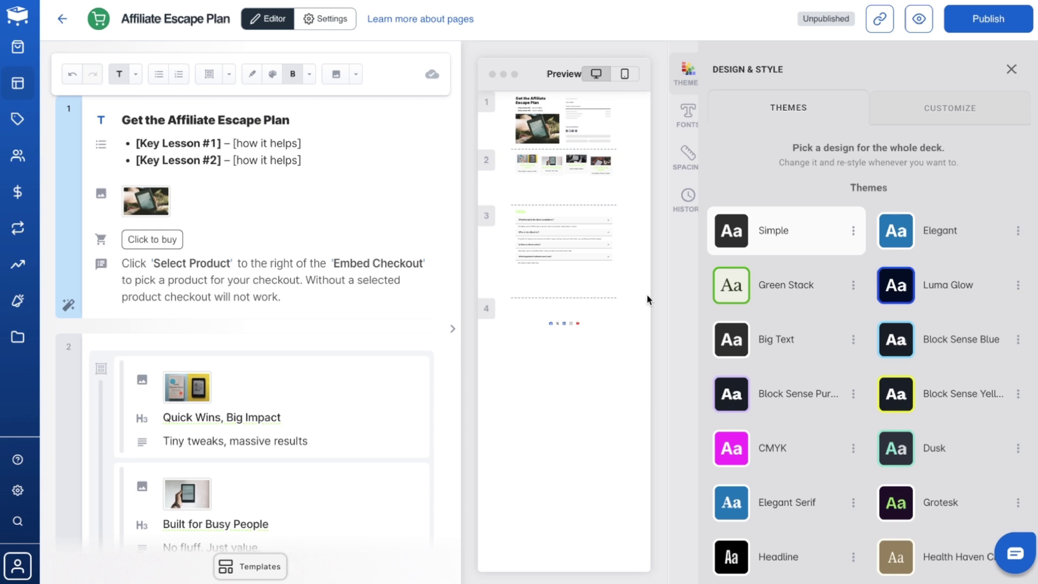
Set headline font to Plus Jakarta Sans with a larger font size.
left_click(952, 119)
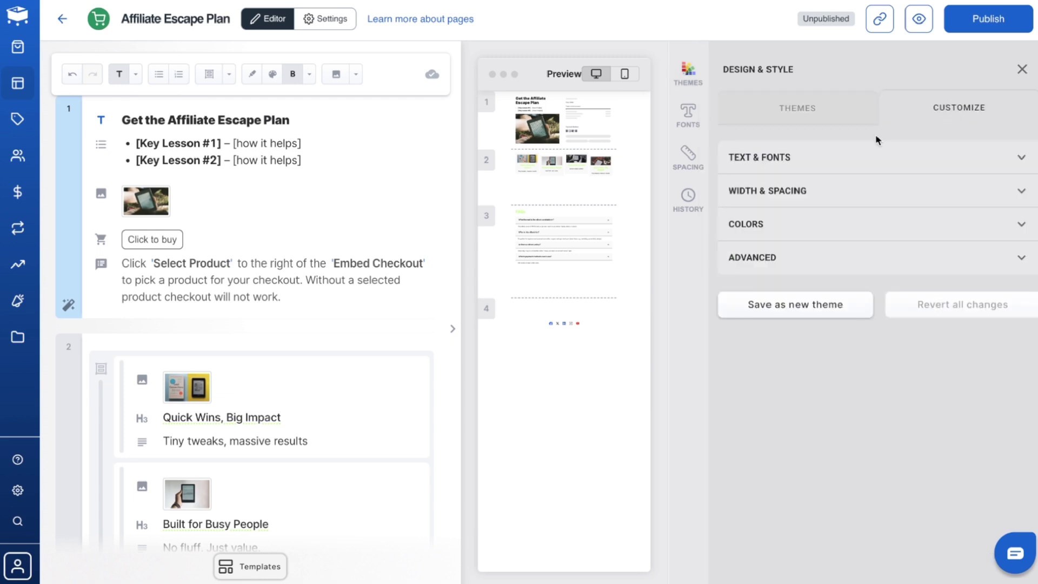
left_click(793, 165)
left_click(779, 284)
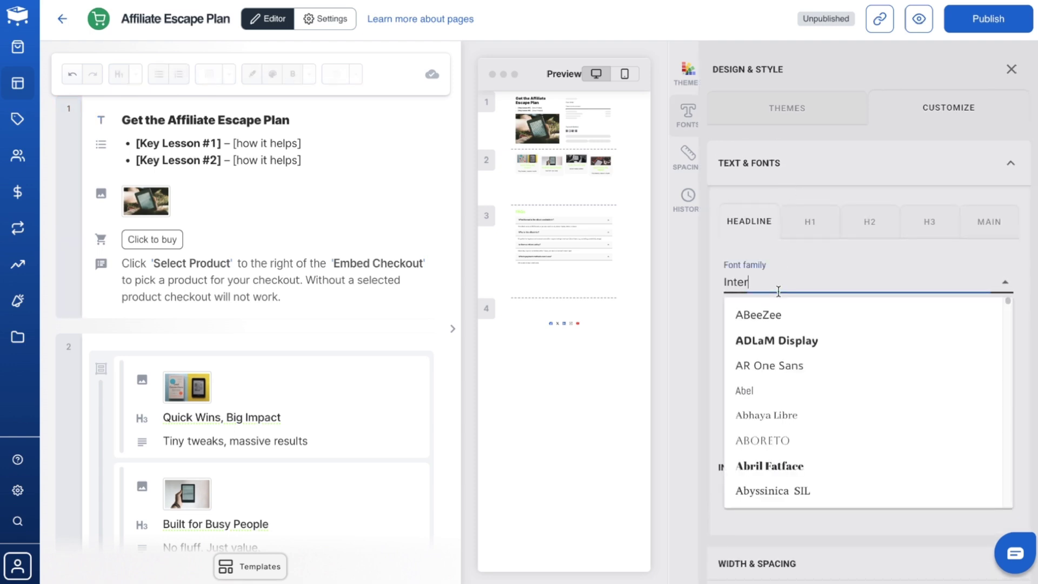
type("jakar")
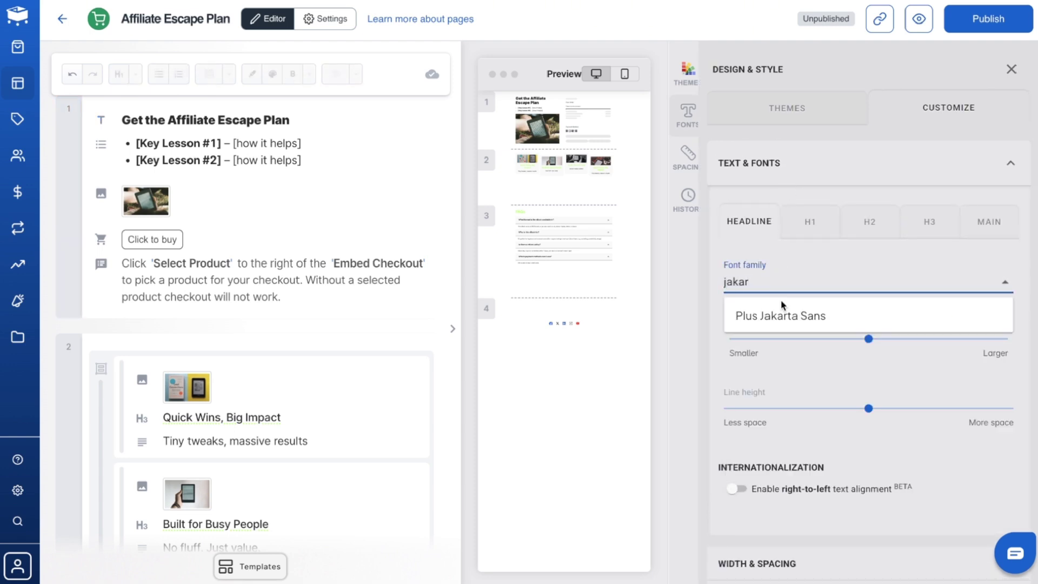
left_click(782, 308)
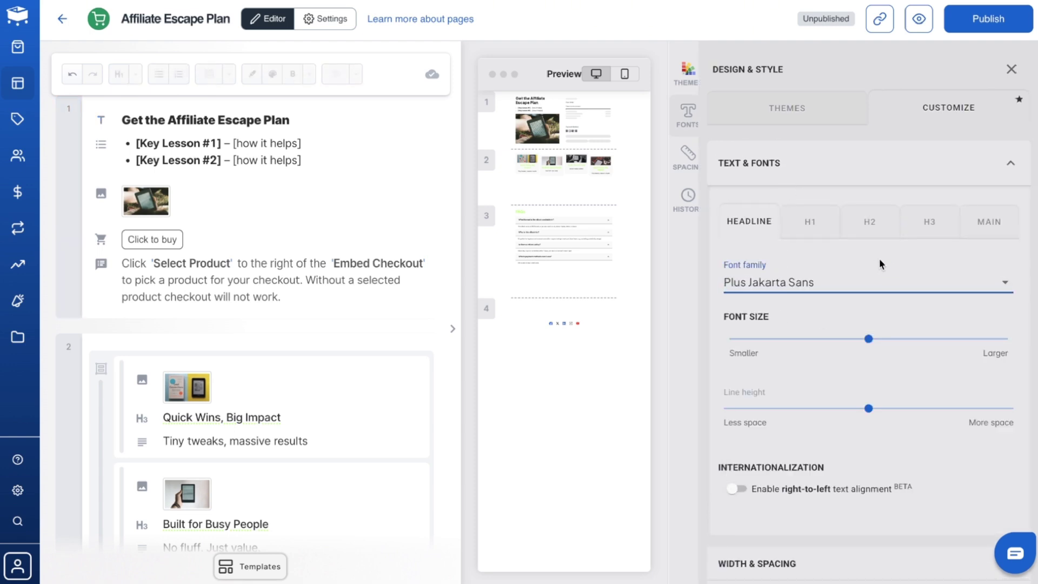
left_click_drag(868, 338, 921, 339)
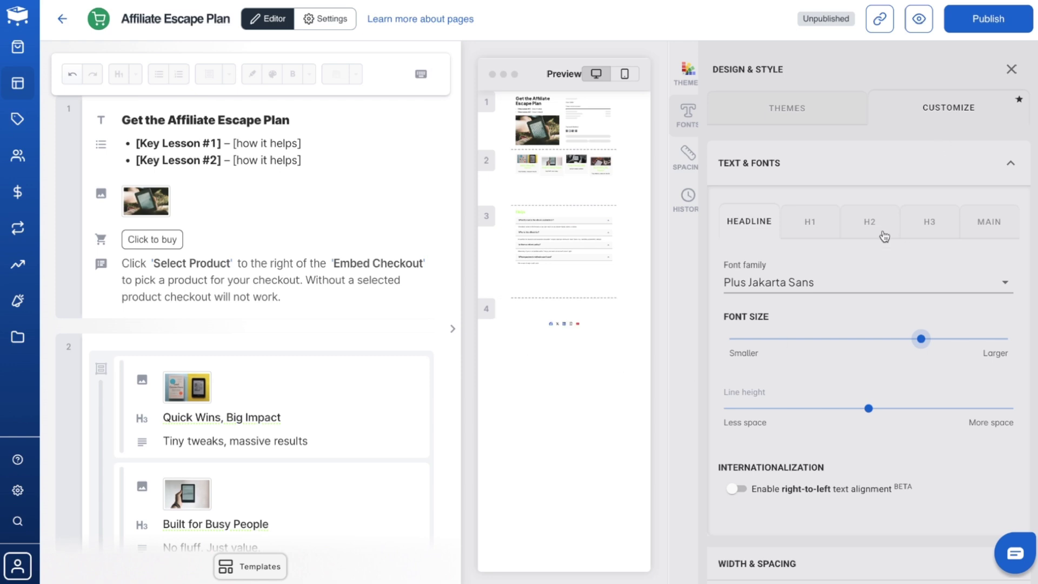
scroll(833, 311, "down", 3)
left_click(791, 386)
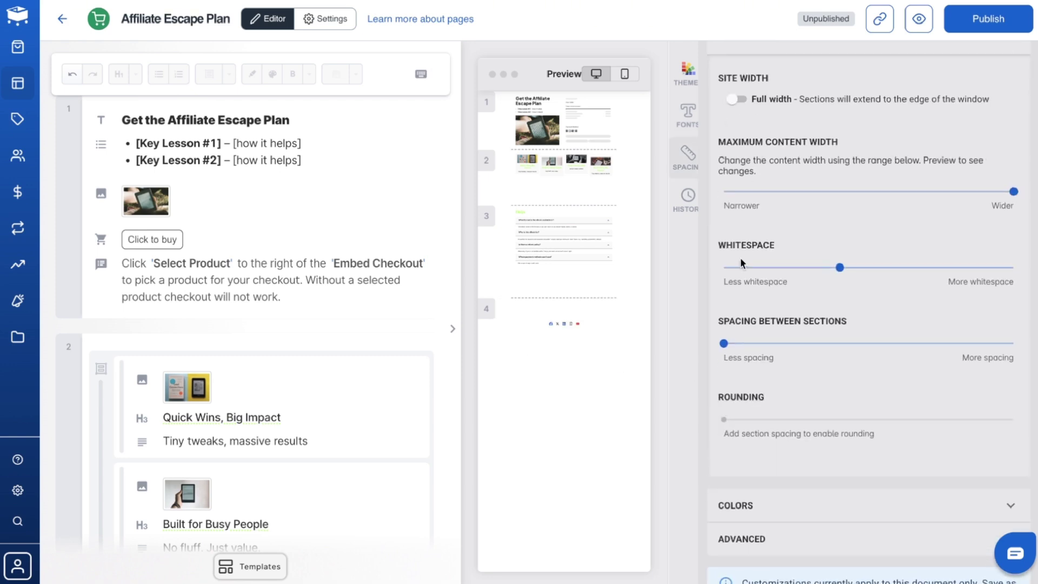
left_click(769, 511)
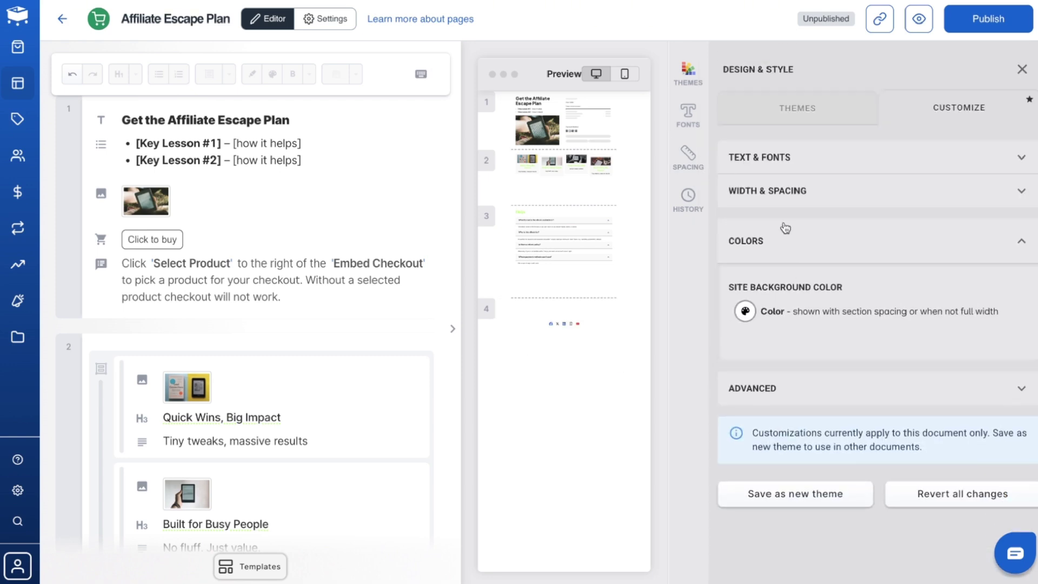
left_click(783, 392)
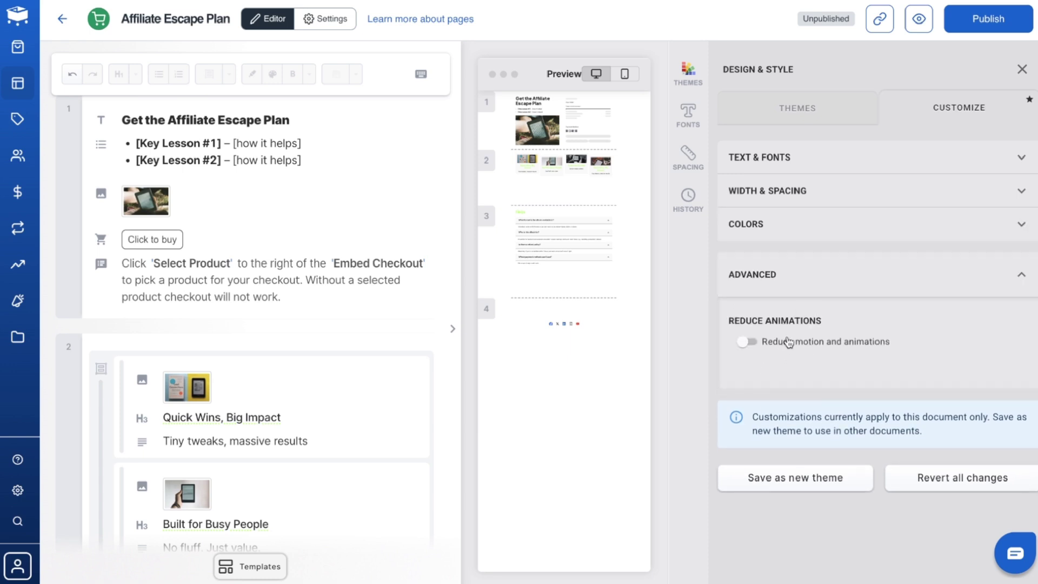
left_click(1019, 68)
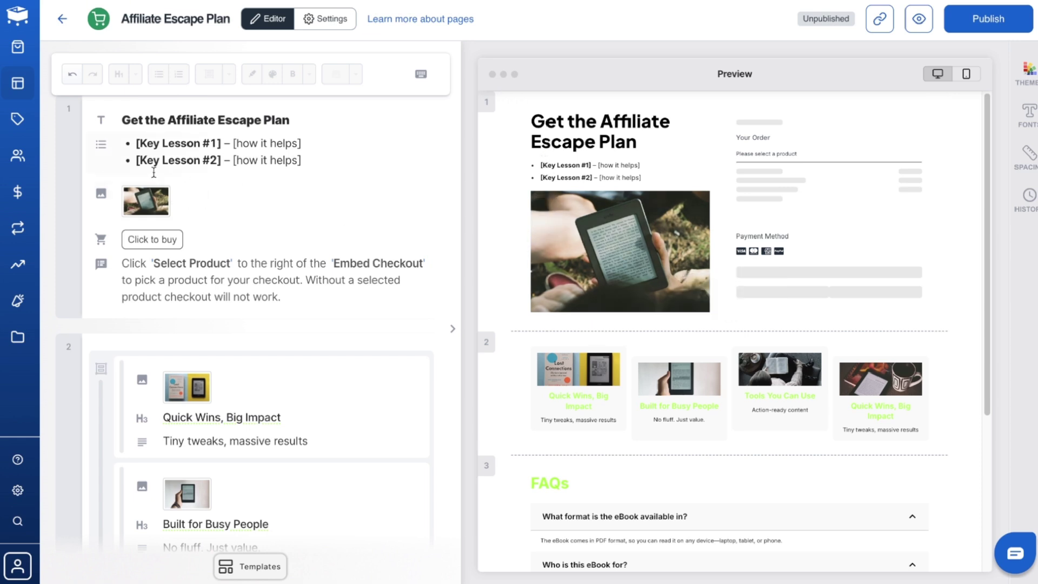
Move the hero image under the title and swap it for the Affiliate Escape Plan mockup from Your Files.
left_click_drag(101, 201, 101, 144)
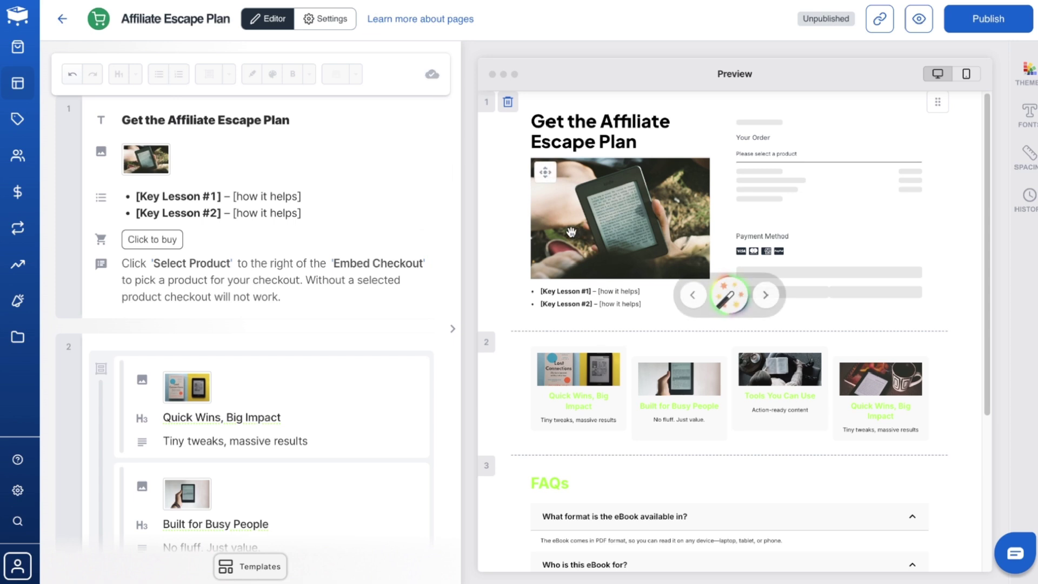
mouse_move(146, 201)
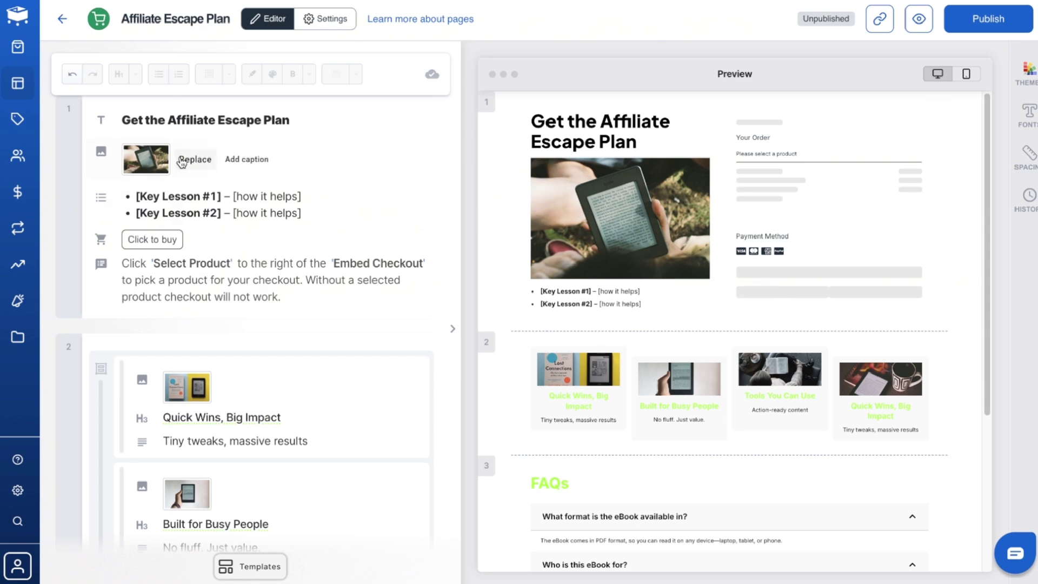
left_click(194, 159)
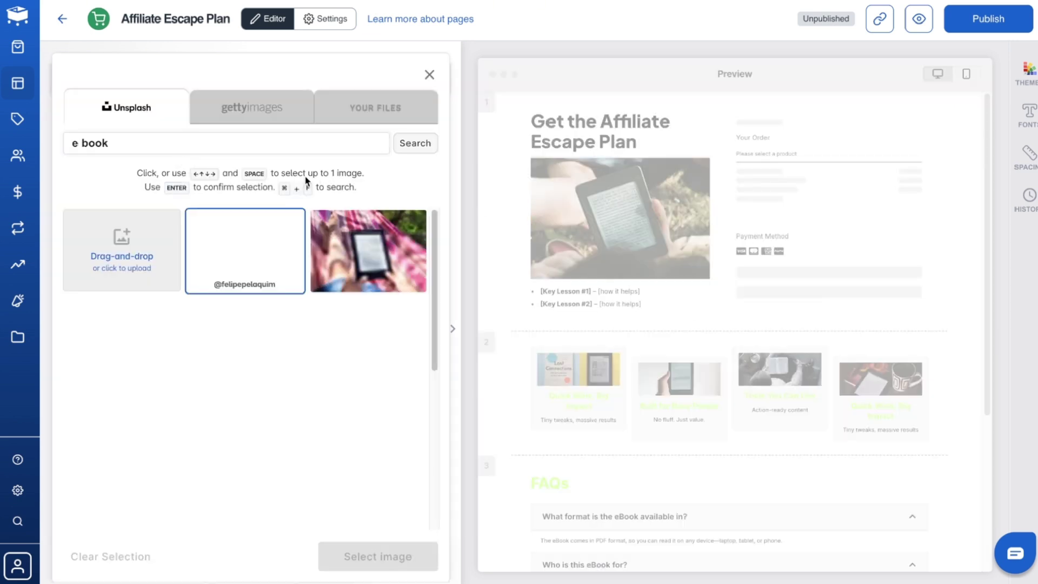
left_click(359, 108)
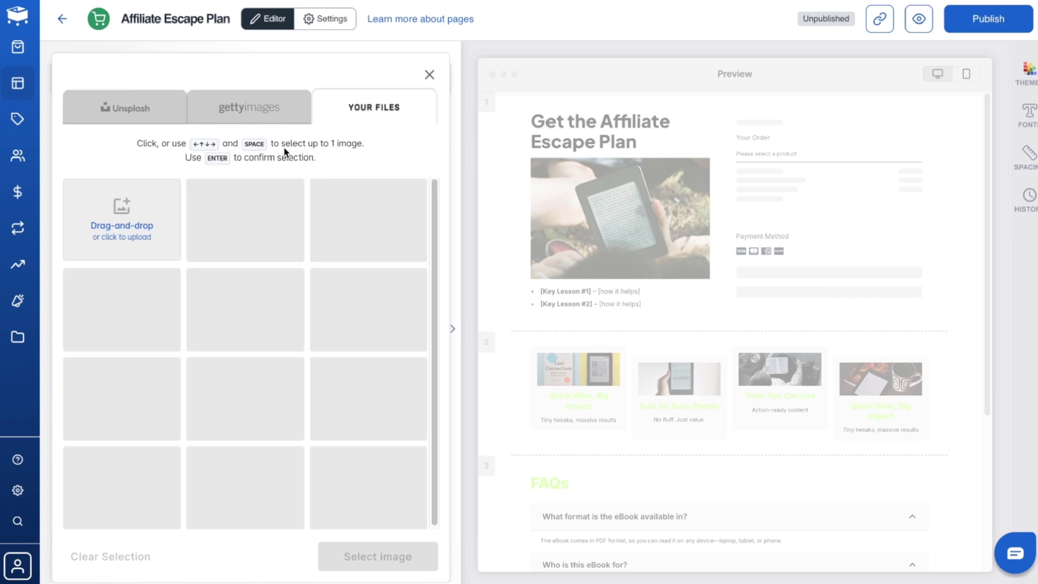
left_click(254, 217)
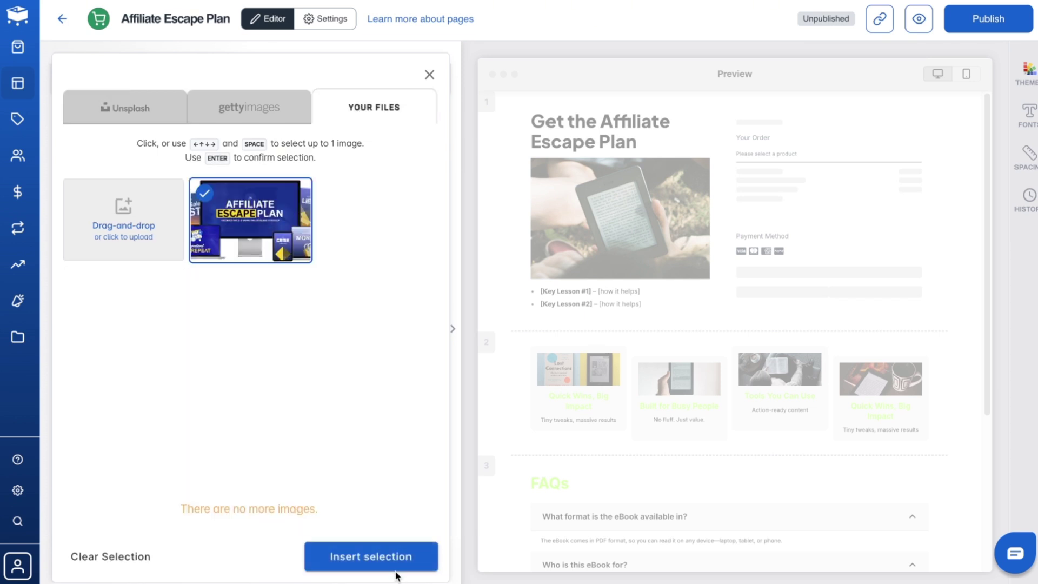
left_click(401, 565)
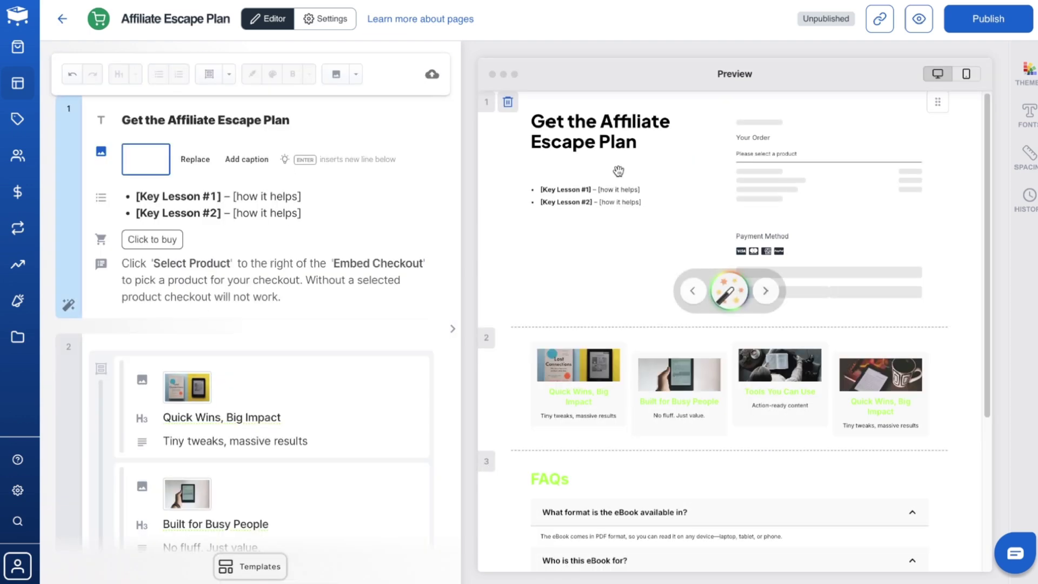
Change the first bullet to 'Full step-by-step video training' and add a new line below the image.
triple_click(254, 199)
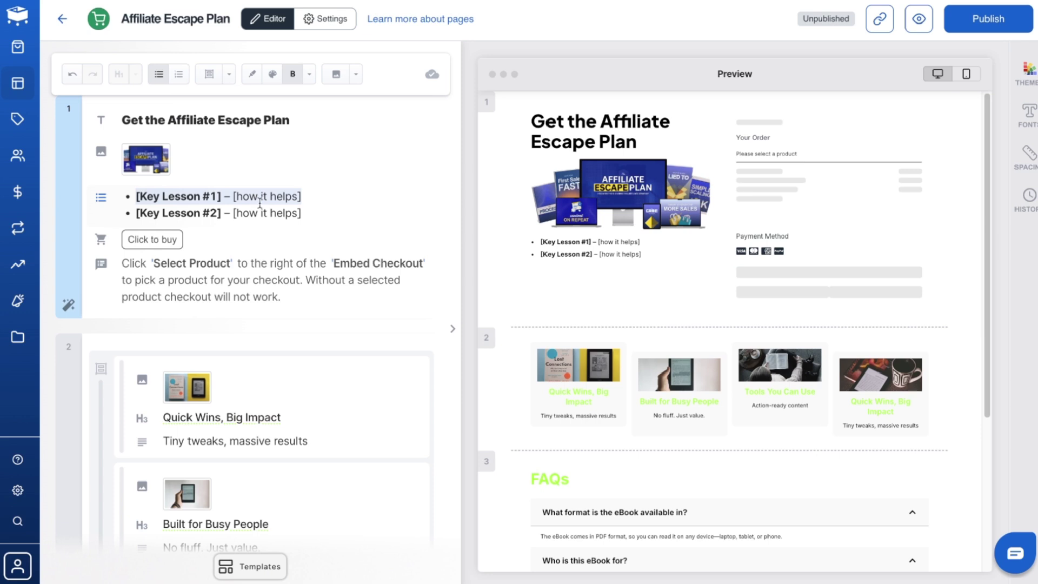
type("Full step-by-step video training")
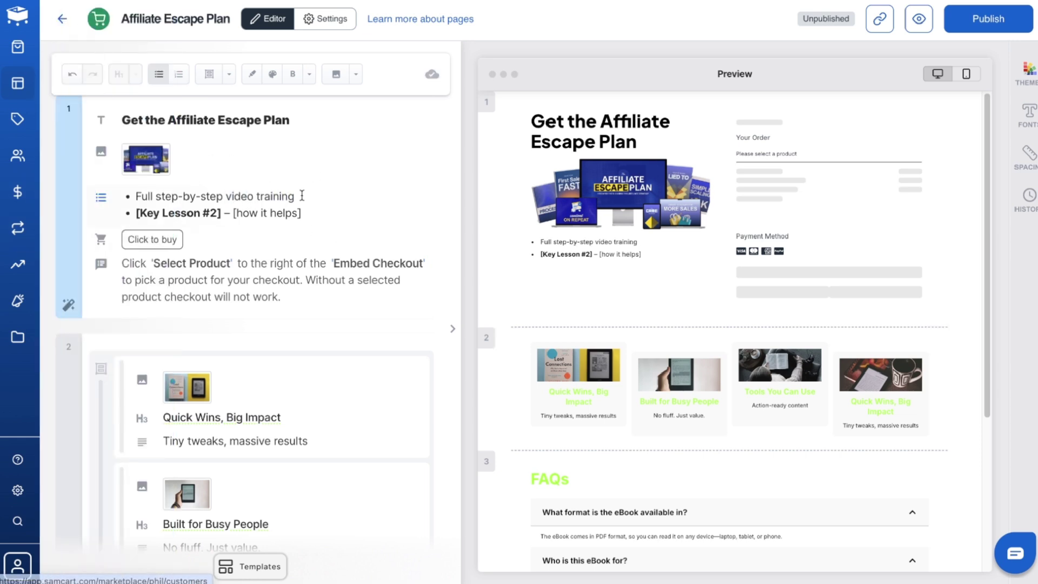
mouse_move(146, 158)
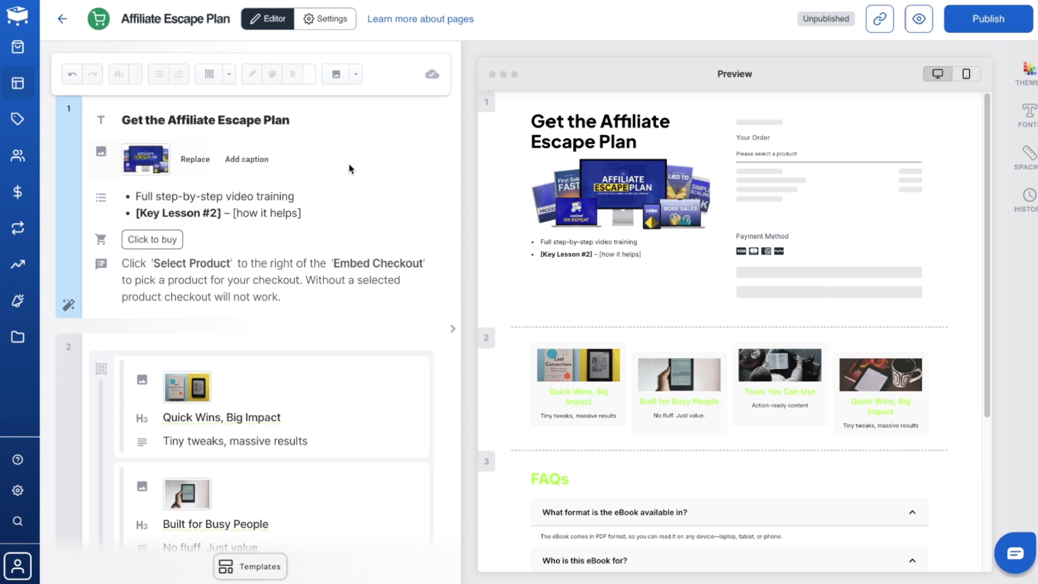
key("Return")
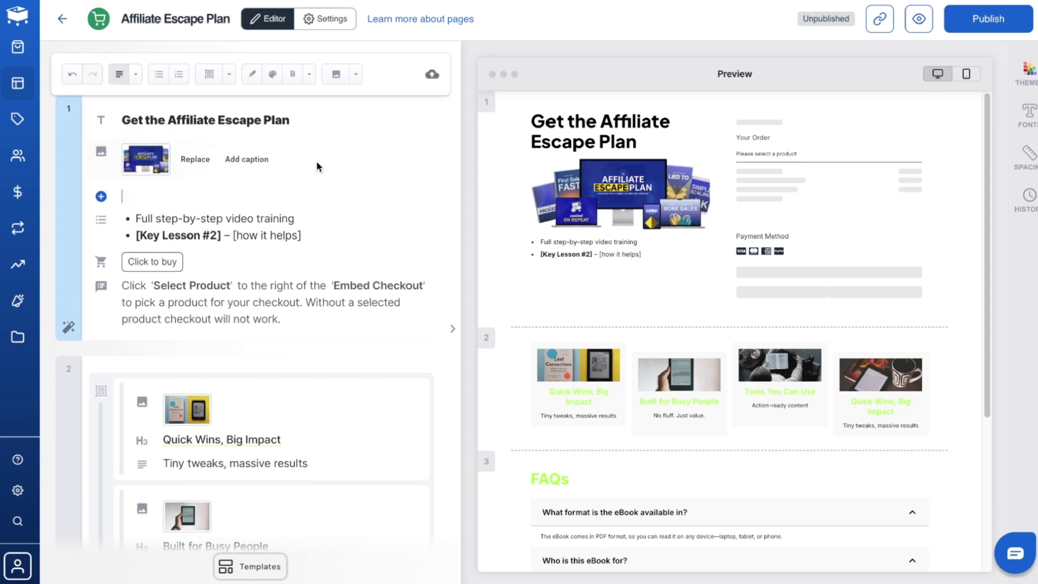
Write the paragraph 'This course was designed for beginners, who wanted a clear path to victory.'.
left_click(187, 198)
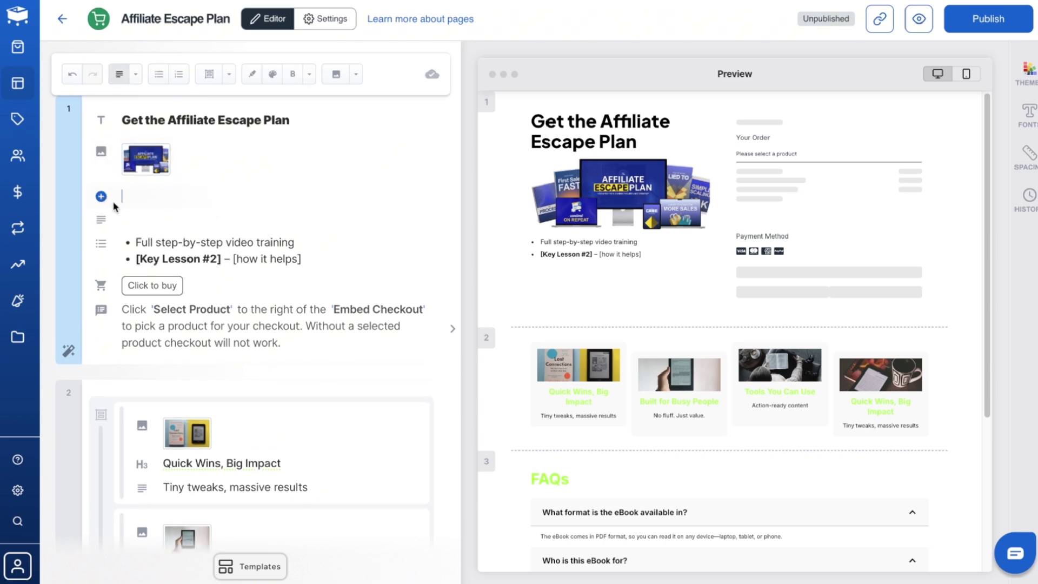
type("bul")
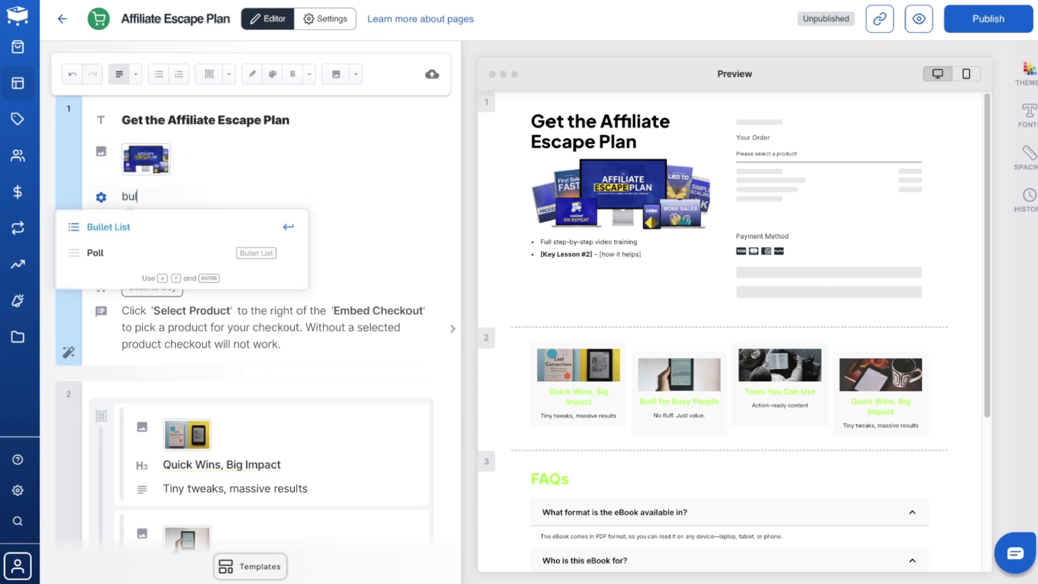
type("l")
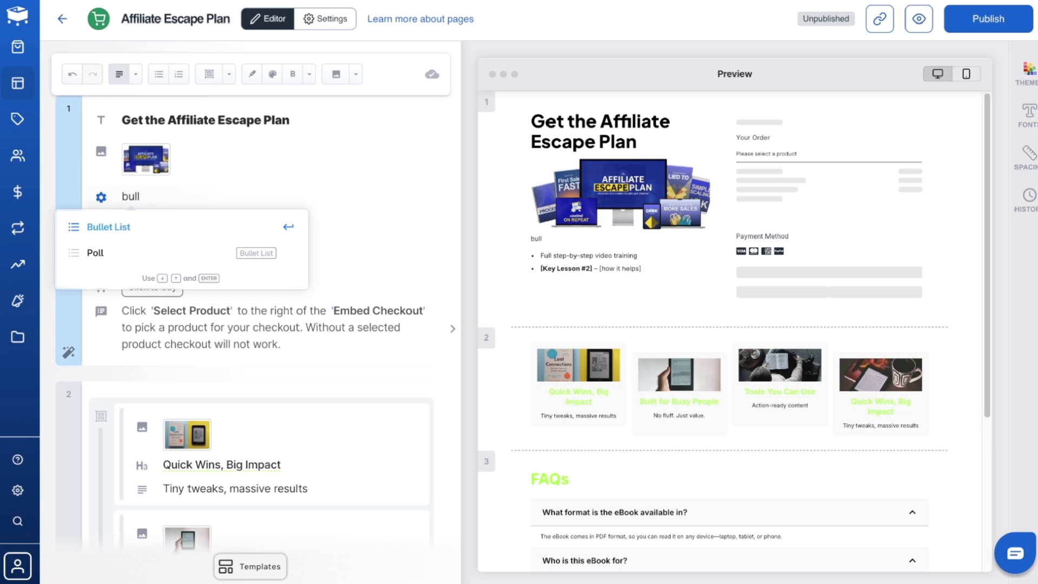
key("Return")
key("BackSpace")
key("BackSpace")
key("BackSpace")
key("BackSpace")
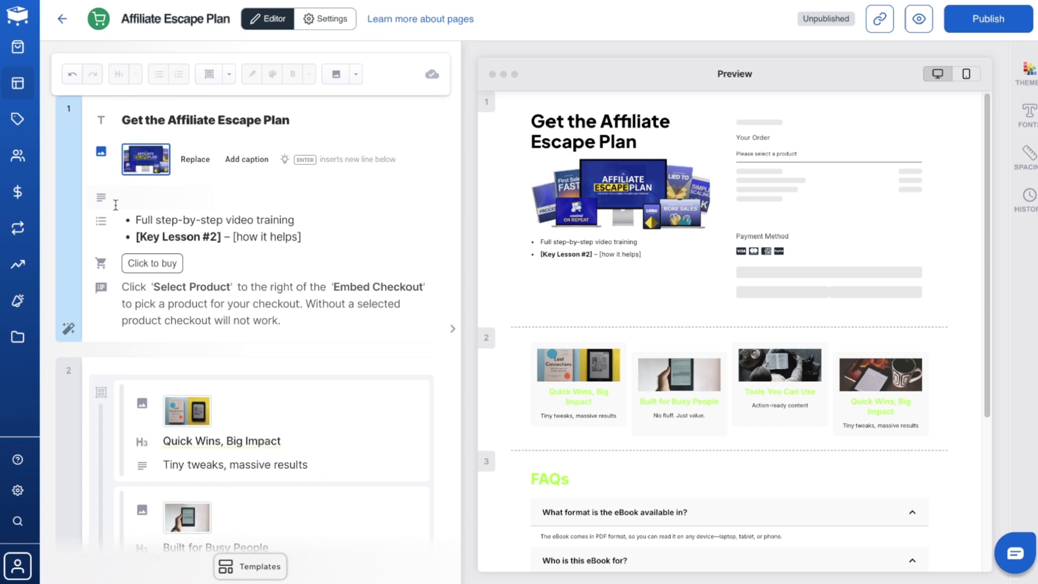
left_click(130, 195)
type("Thi")
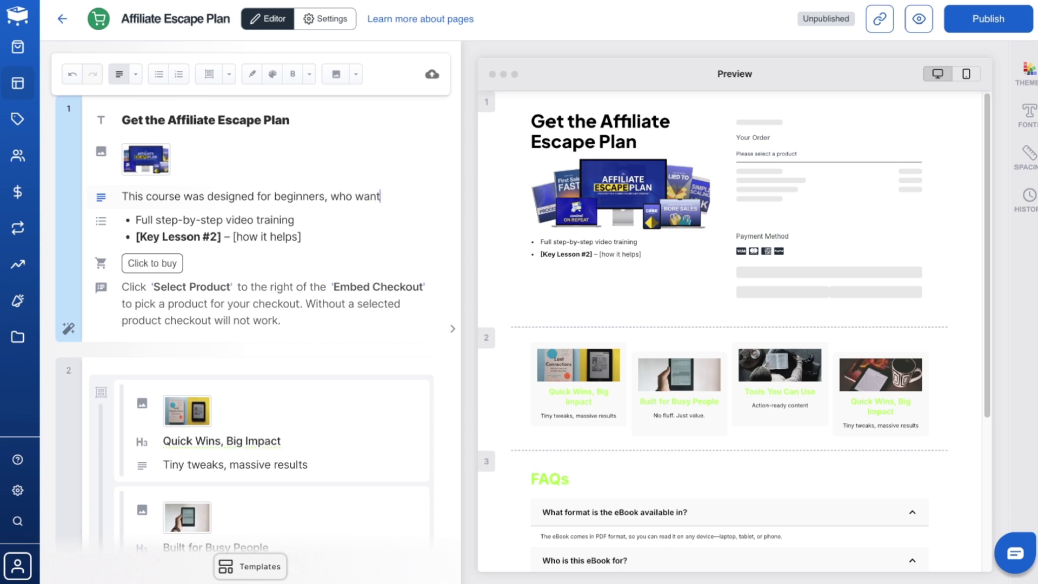
type("pa")
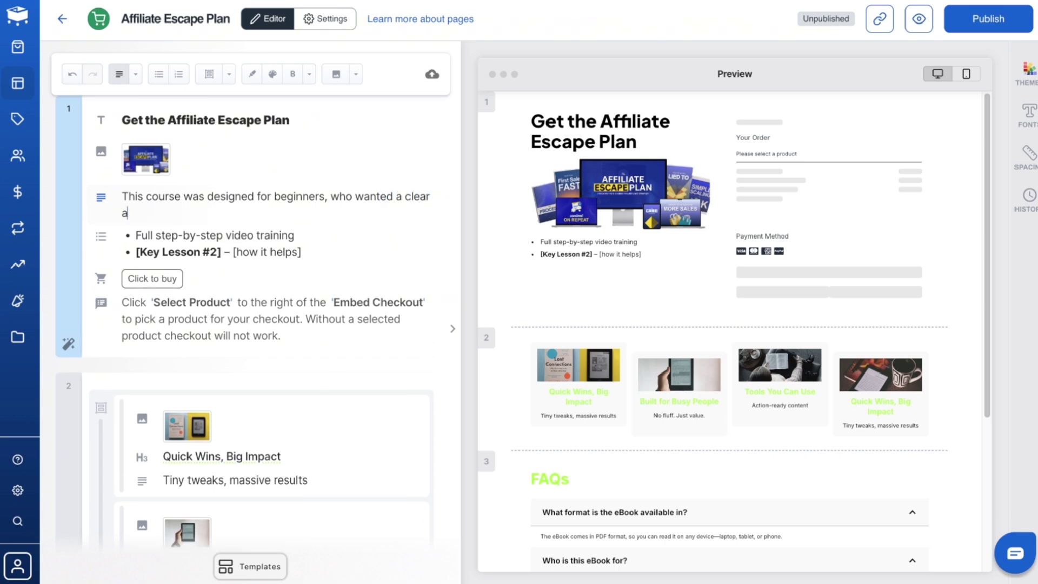
type("th to victory")
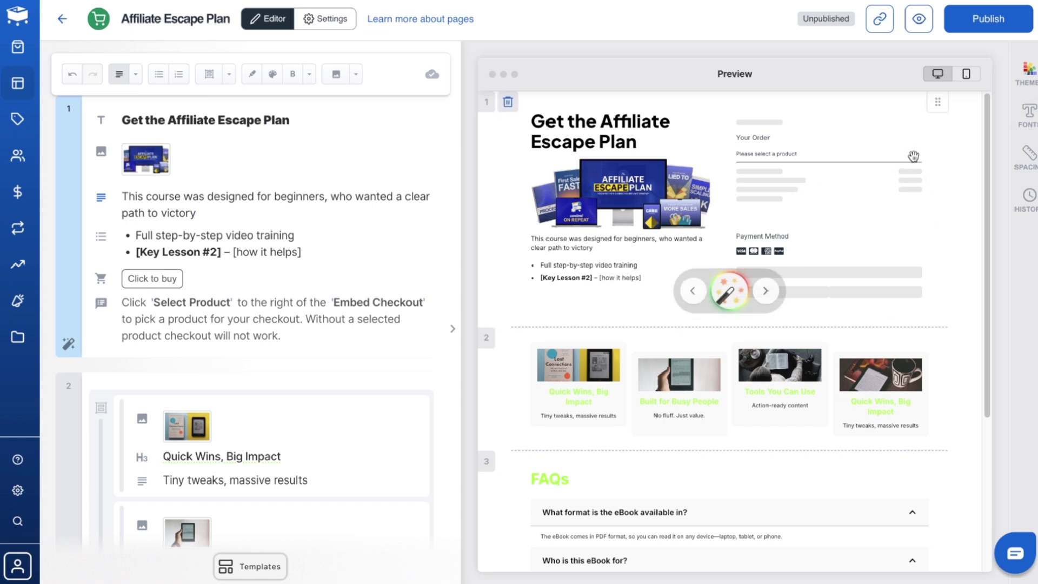
mouse_move(795, 213)
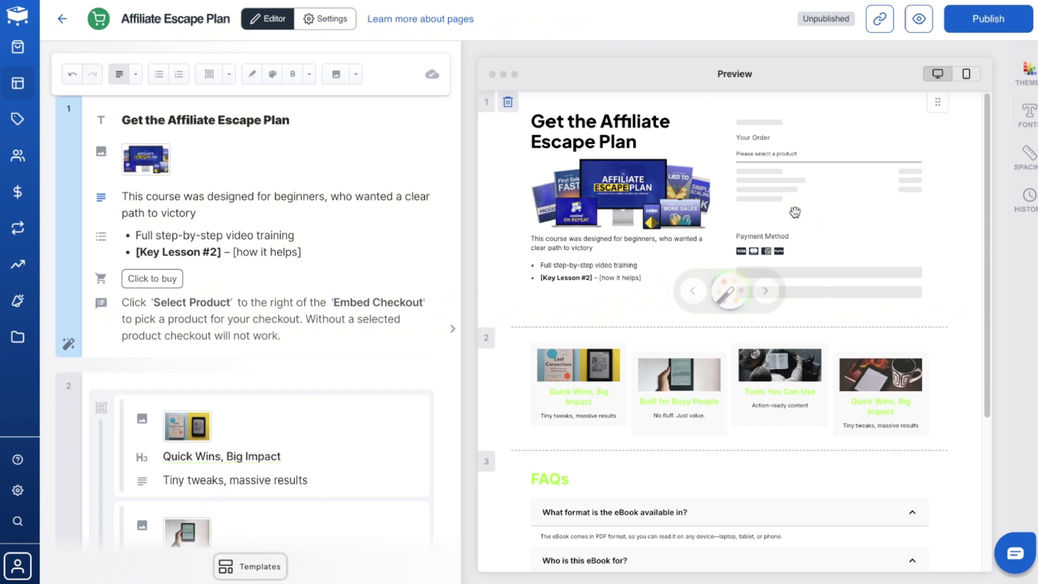
Set the Click to buy checkout block's product to Affiliate Escape Plan.
left_click(773, 161)
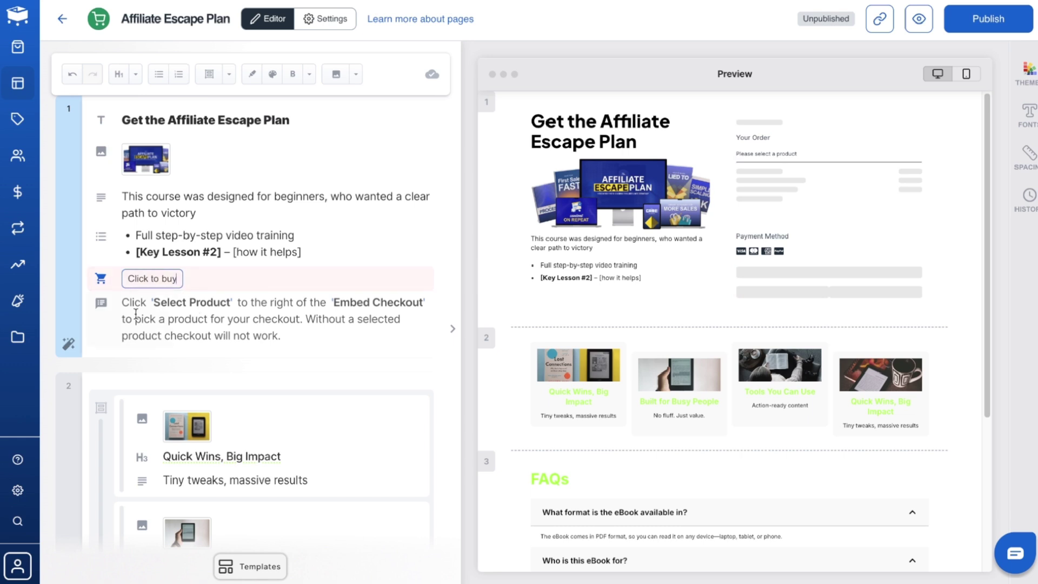
left_click(782, 155)
mouse_move(149, 300)
left_mouse_down()
mouse_move(425, 311)
mouse_move(384, 321)
left_mouse_up()
left_click(378, 331)
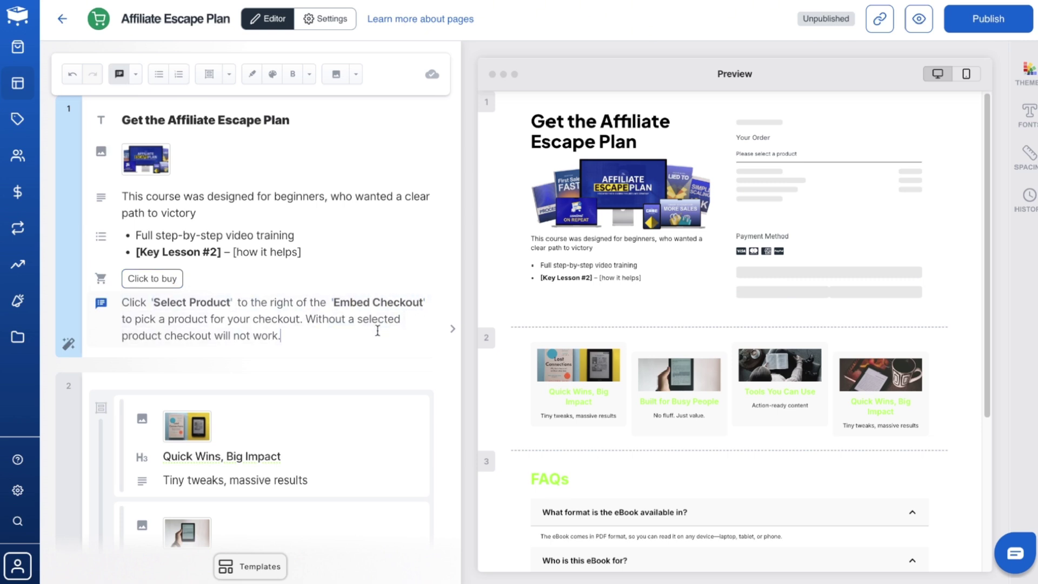
left_click(938, 222)
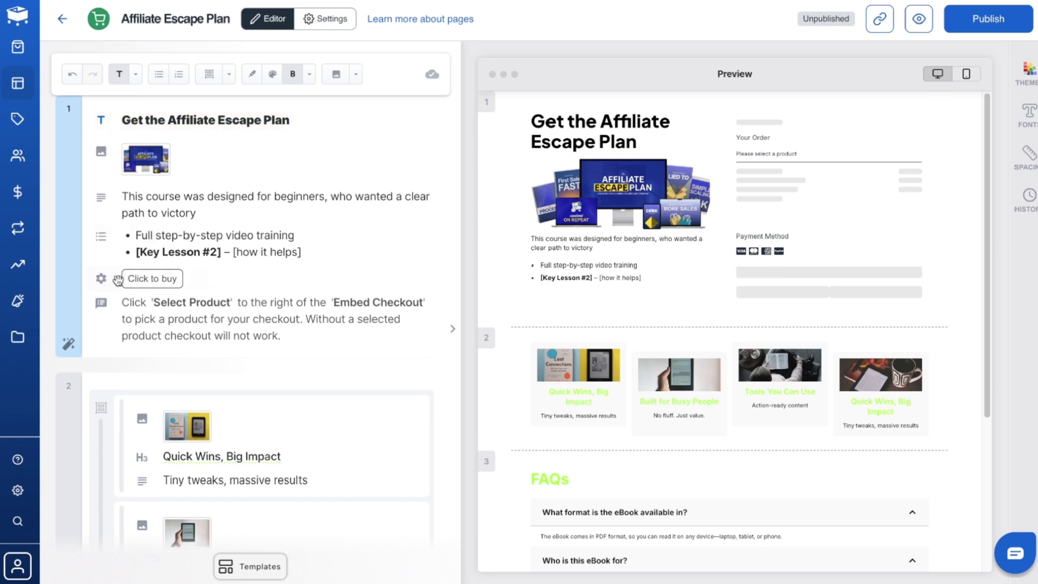
mouse_move(101, 278)
left_click(101, 279)
left_click(124, 177)
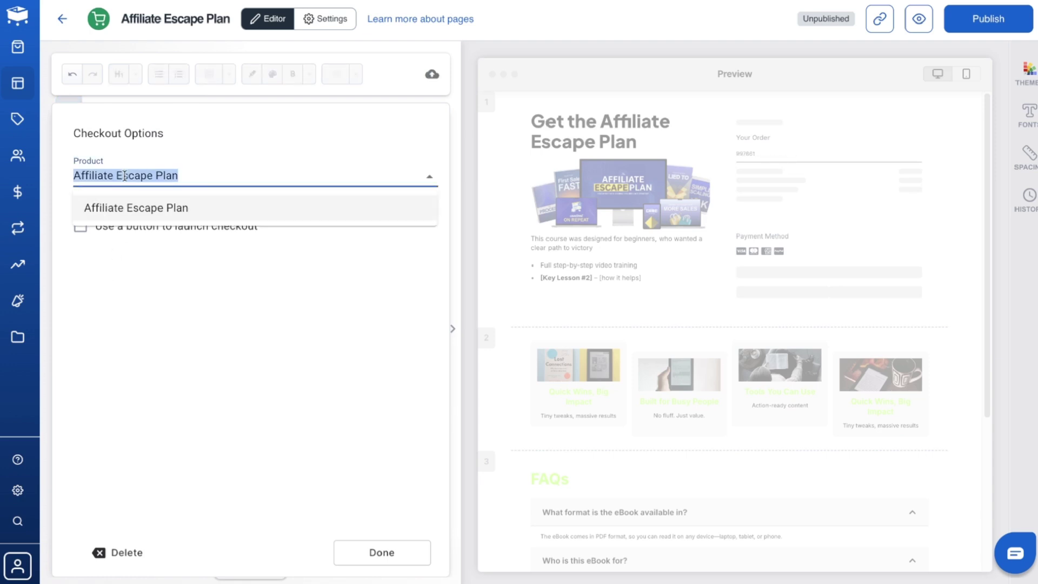
left_click(125, 204)
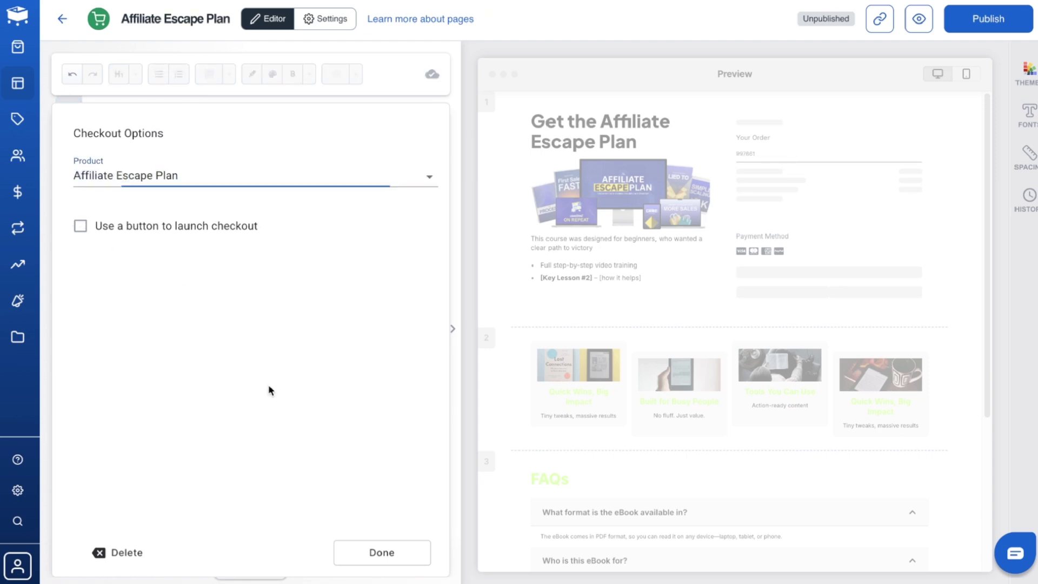
left_click(409, 552)
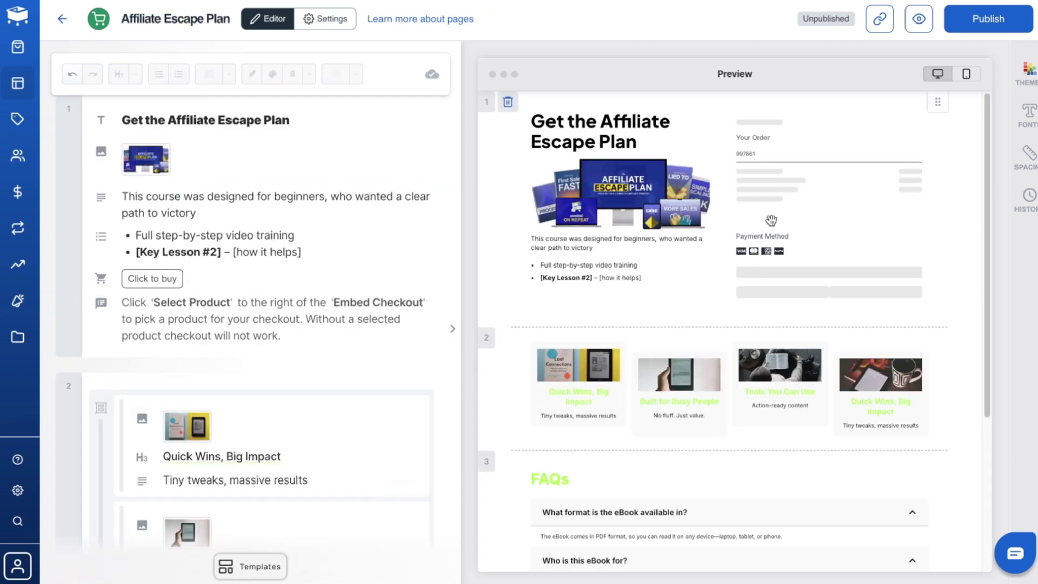
scroll(805, 253, "down", 1)
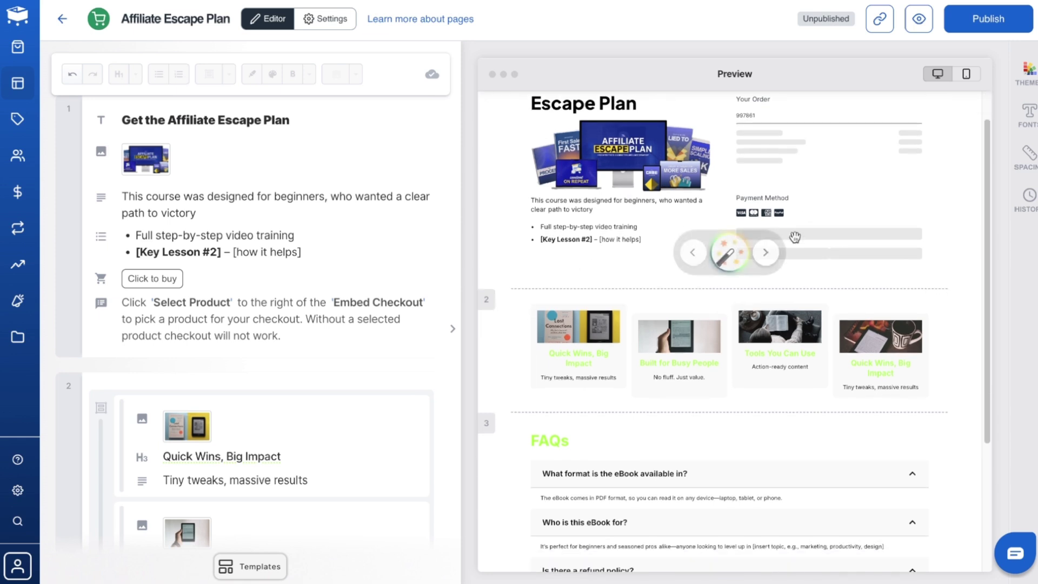
scroll(653, 440, "down", 4)
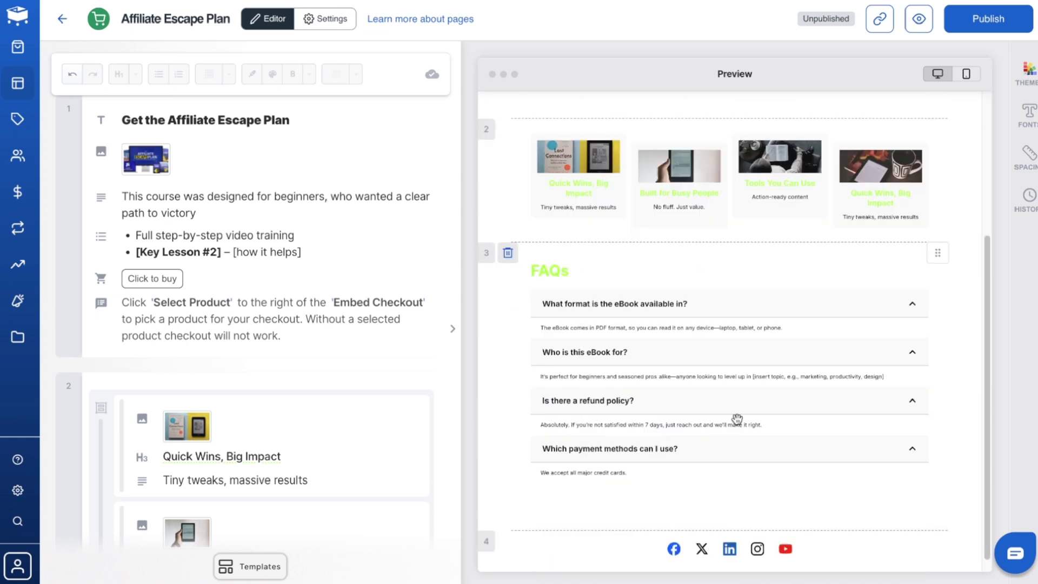
scroll(605, 303, "up", 5)
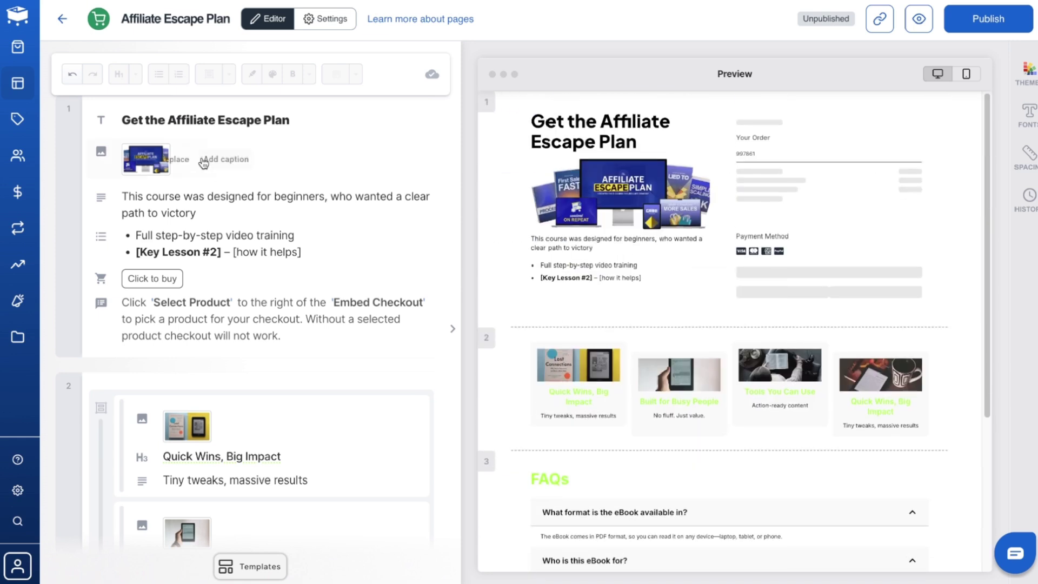
left_click_drag(170, 118, 285, 117)
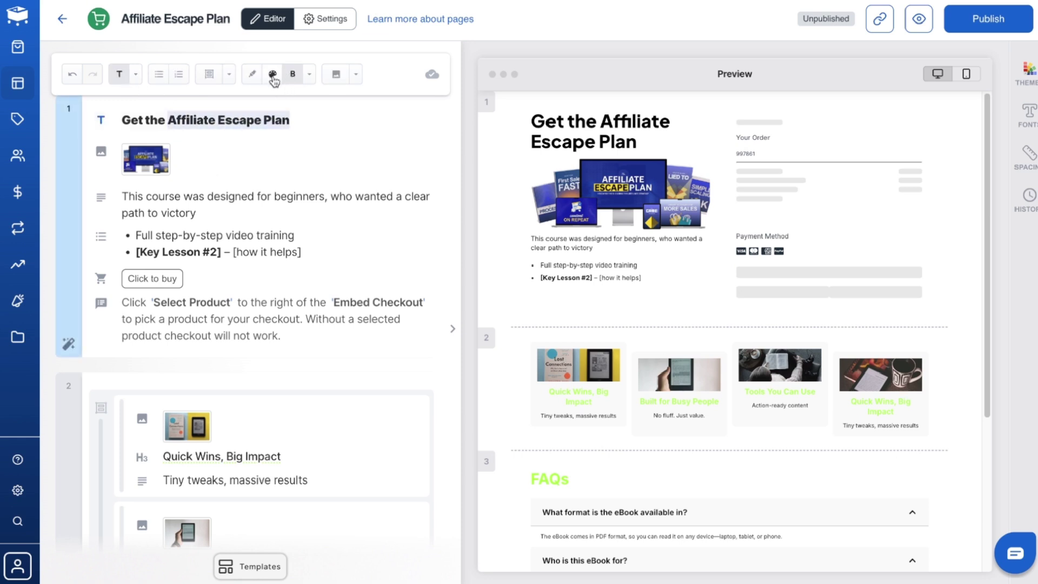
left_click(273, 80)
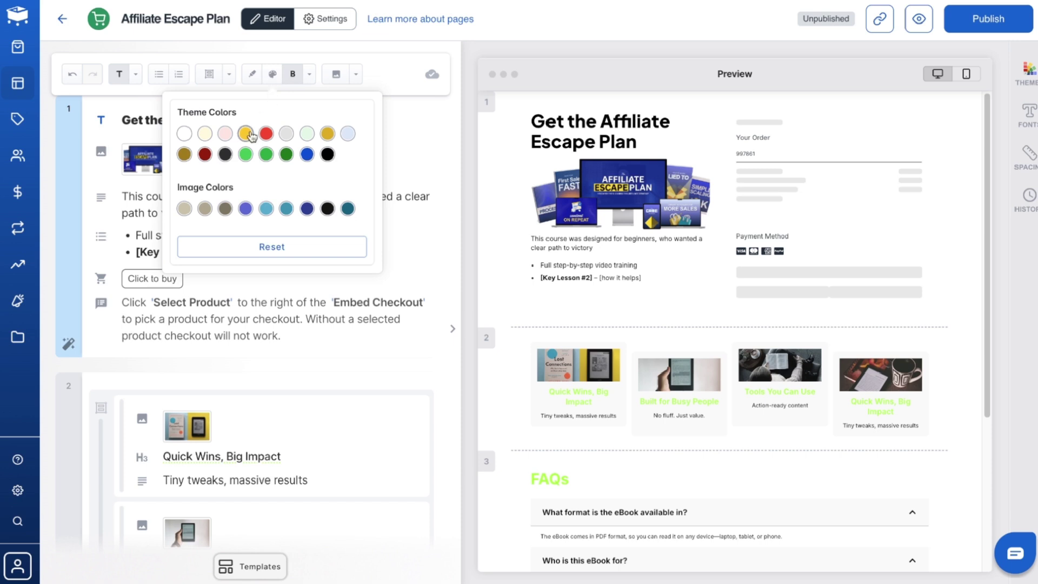
left_click(308, 154)
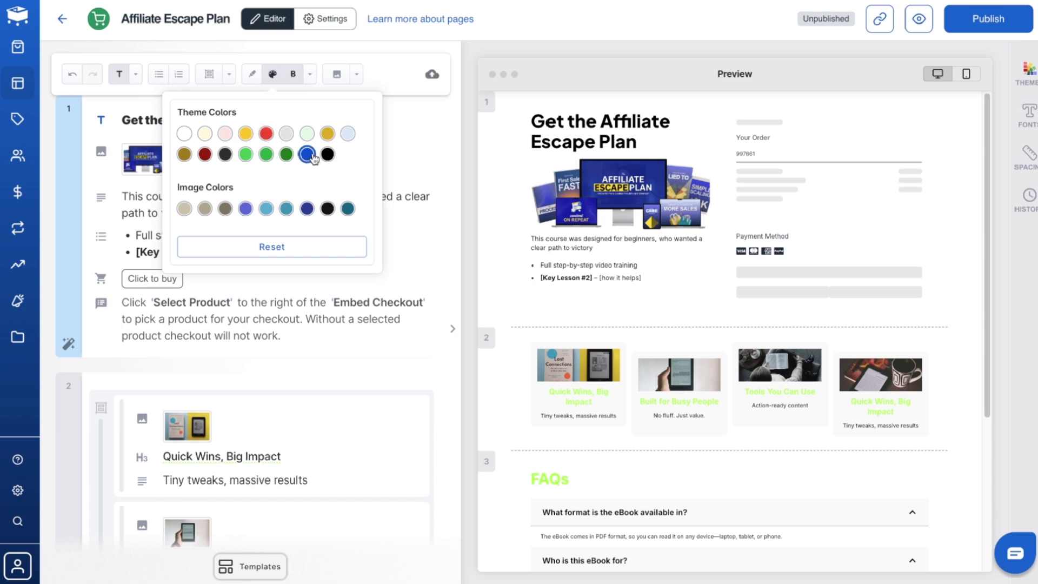
left_click(251, 75)
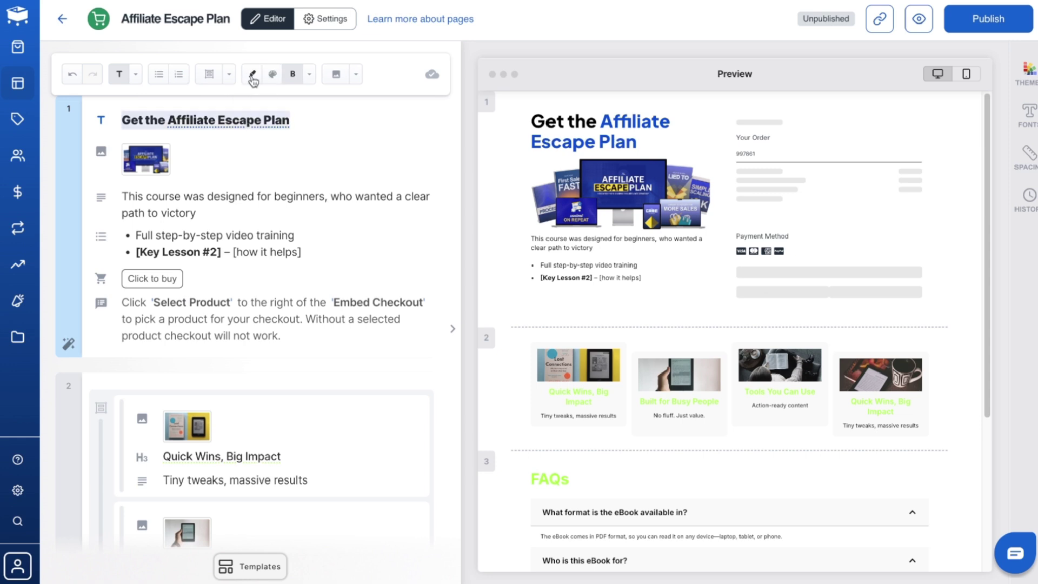
left_click(253, 76)
left_click(228, 75)
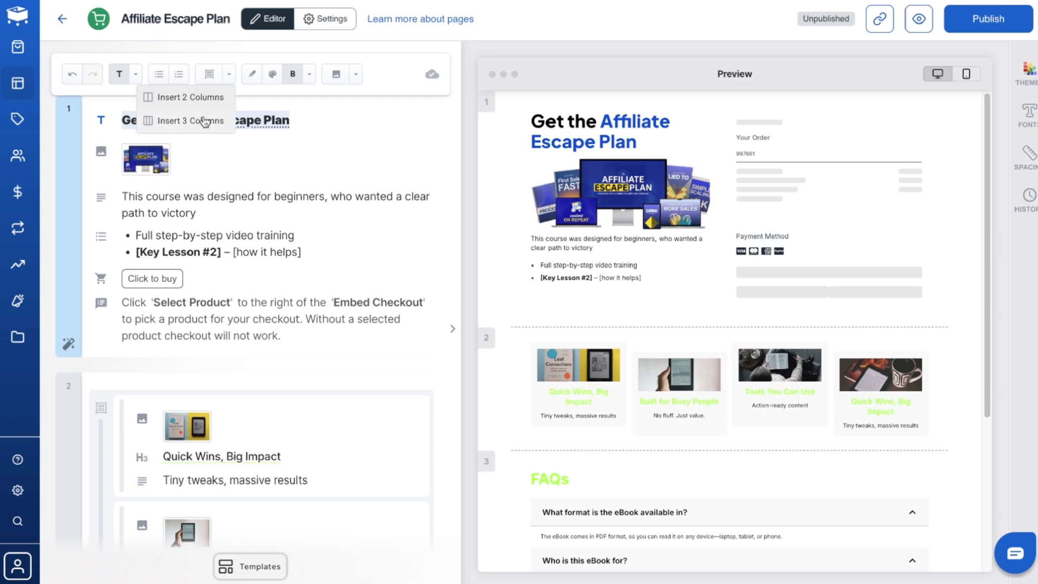
left_click(309, 74)
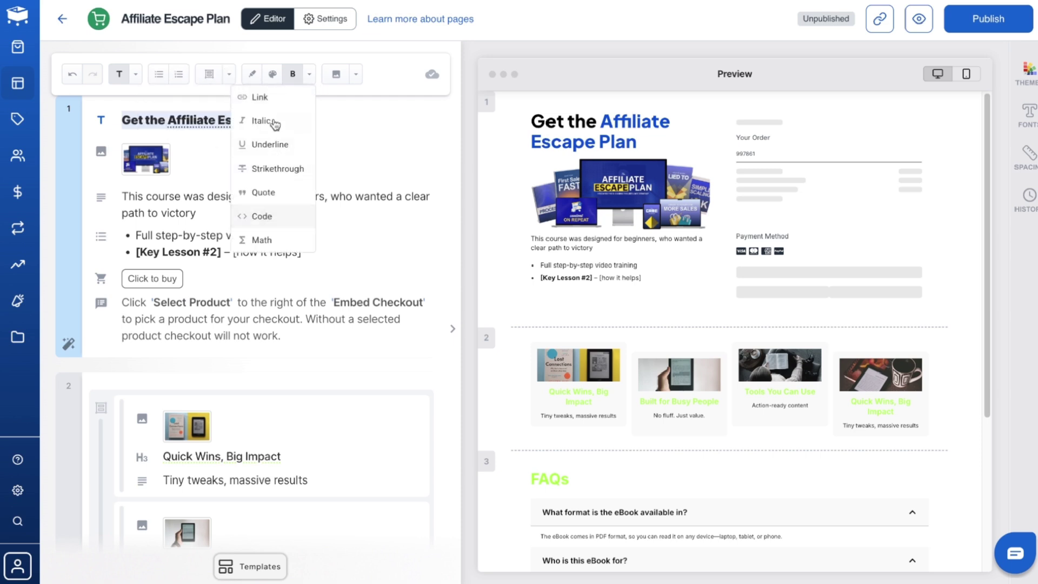
left_click(355, 74)
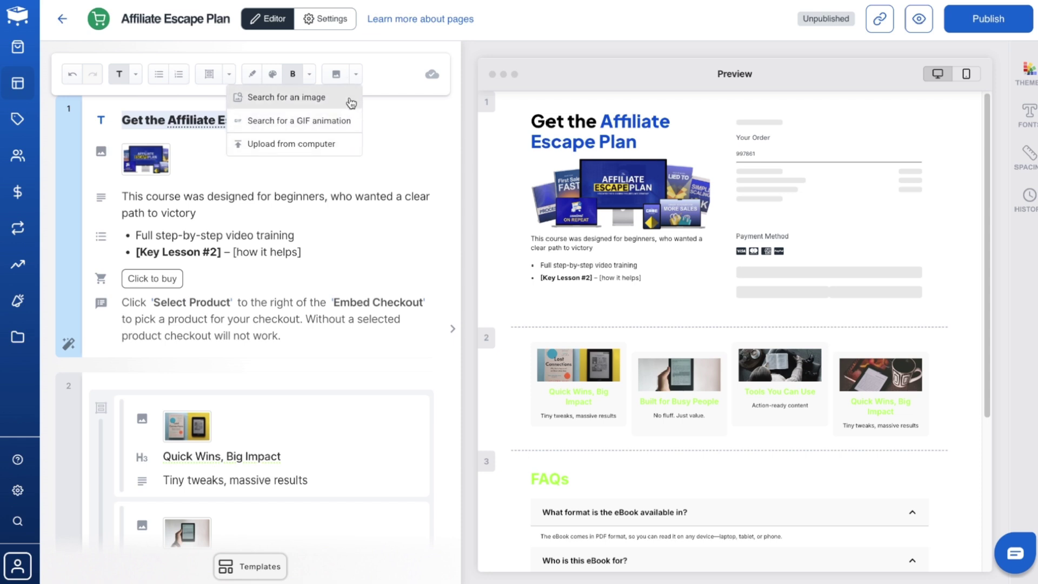
left_click(137, 76)
left_click(135, 74)
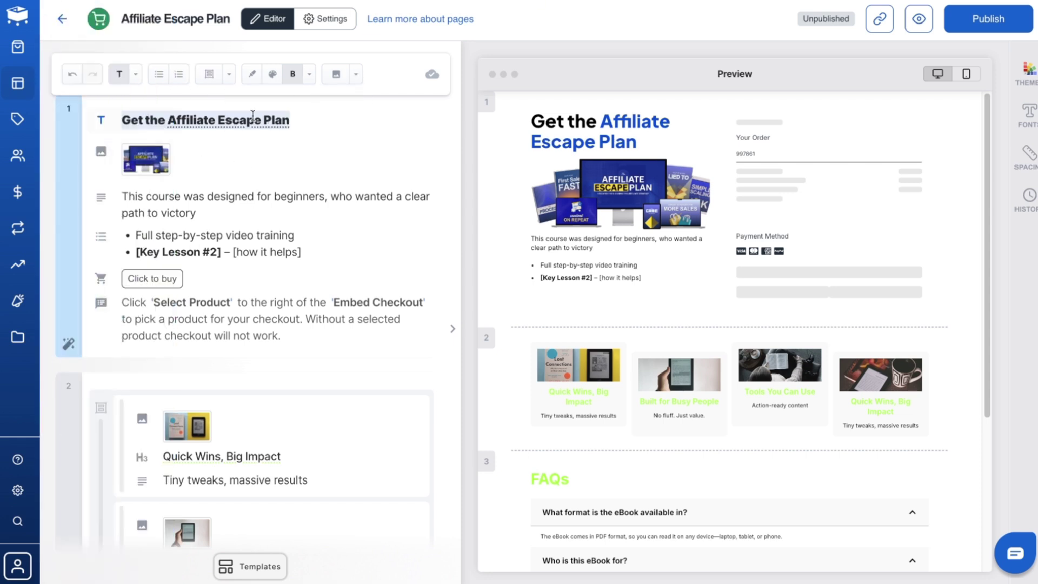
key("Down")
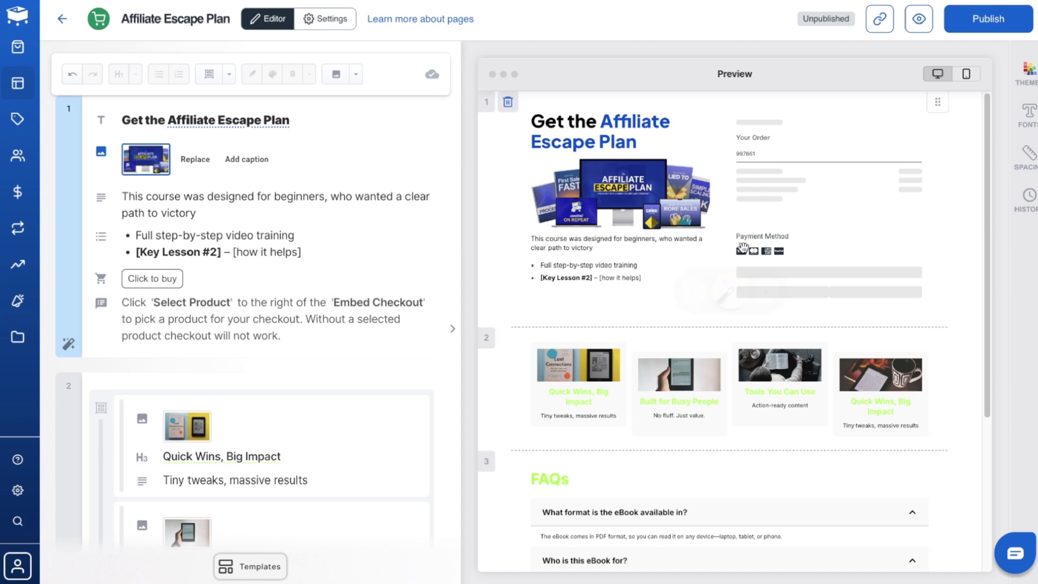
Open the magic-wand restyler for the hero section and browse its layout variants.
scroll(725, 236, "down", 2)
scroll(725, 236, "down", 3)
scroll(699, 319, "up", 5)
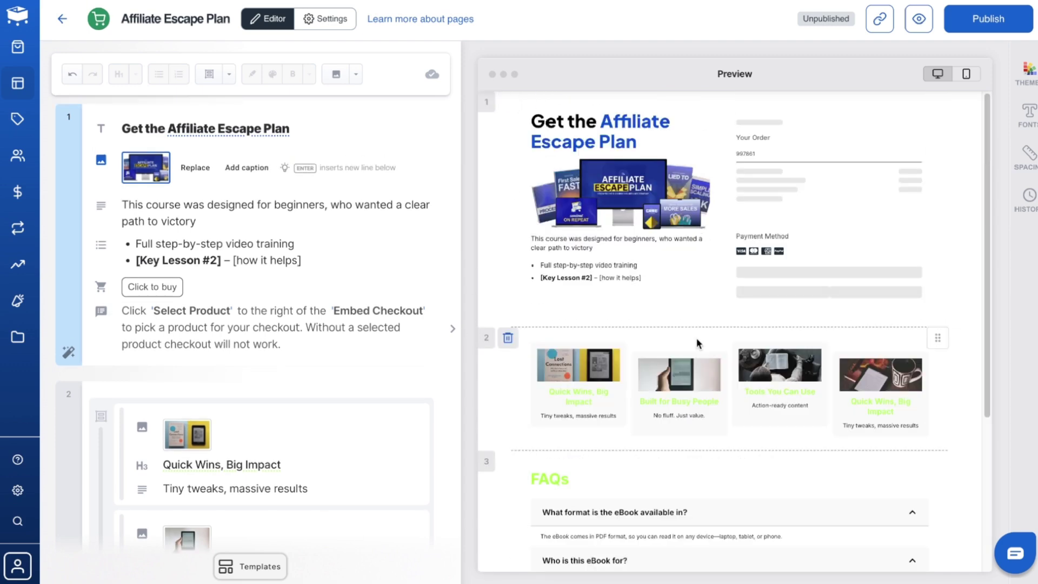
mouse_move(730, 243)
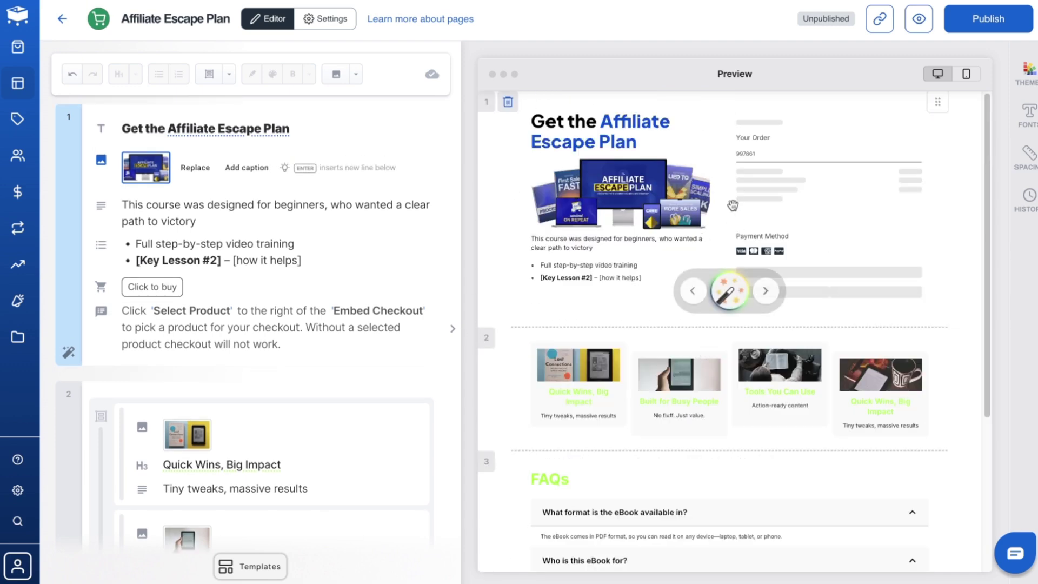
left_click(730, 291)
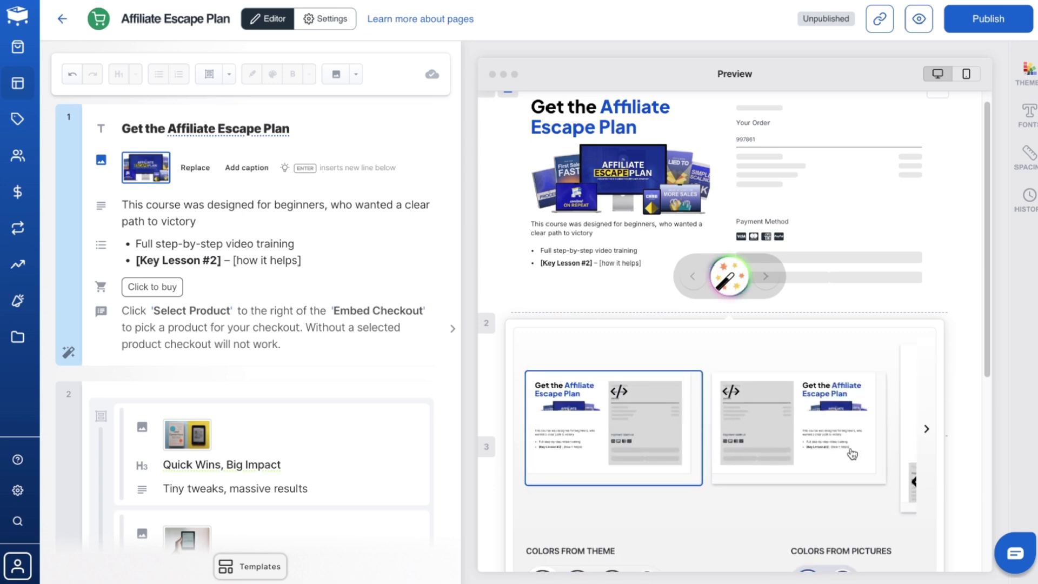
left_click(926, 429)
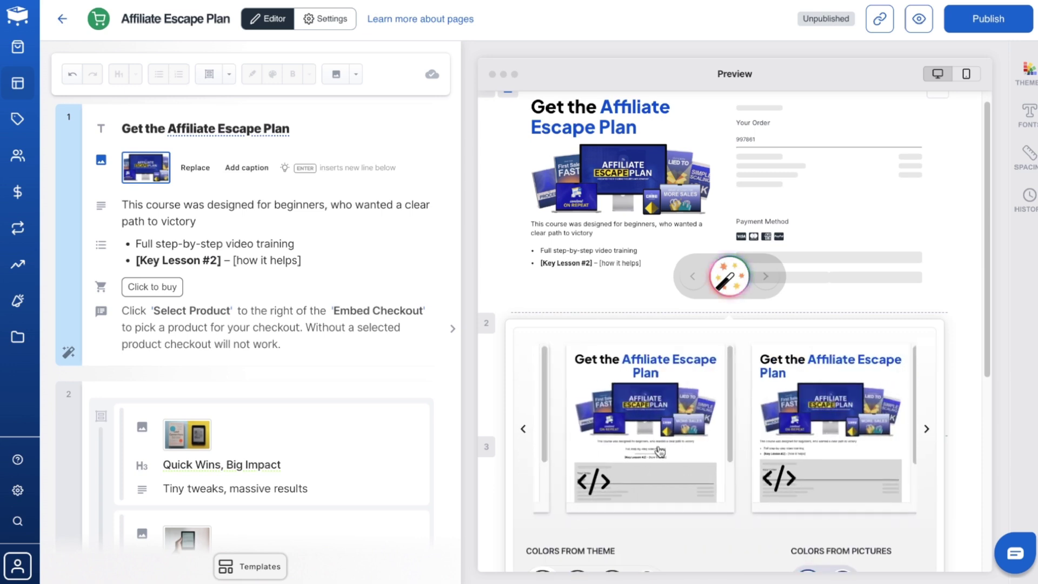
Try the blue swatches and settle on the first blue scheme under Colors from Theme.
scroll(672, 462, "down", 3)
scroll(601, 443, "down", 3)
scroll(672, 346, "up", 4)
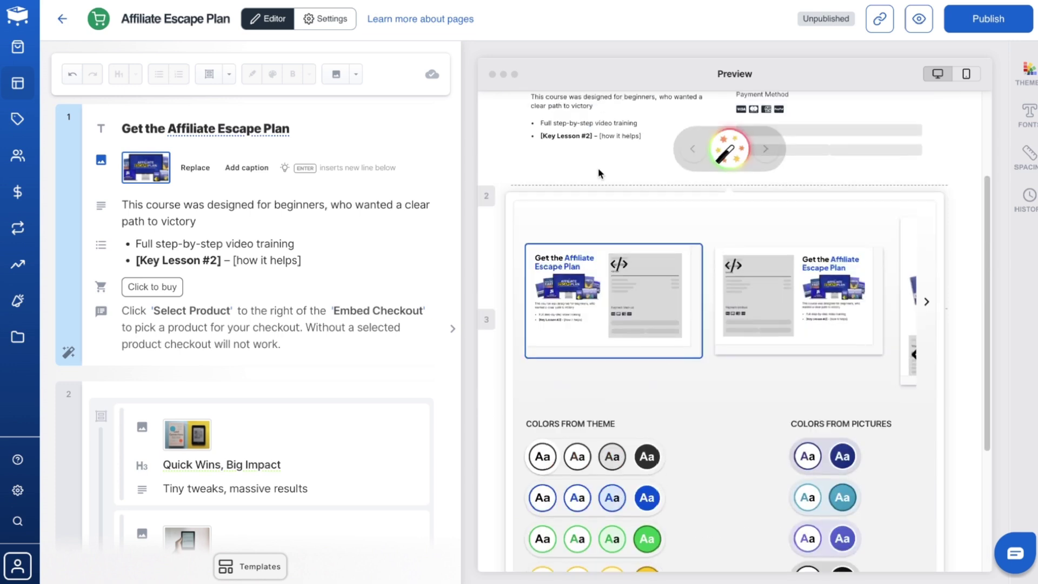
scroll(570, 358, "down", 1)
left_click(646, 455)
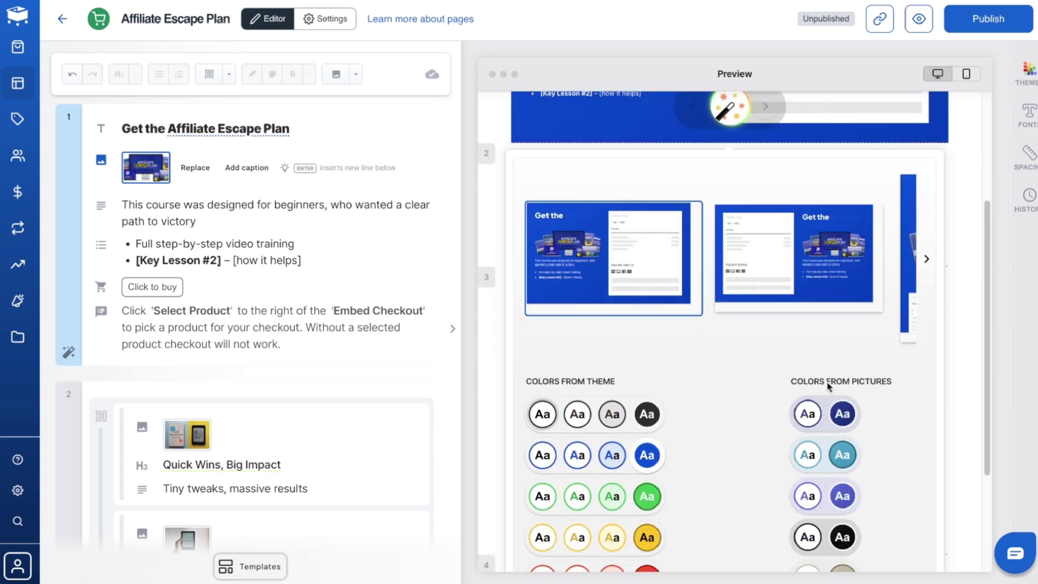
left_click(578, 457)
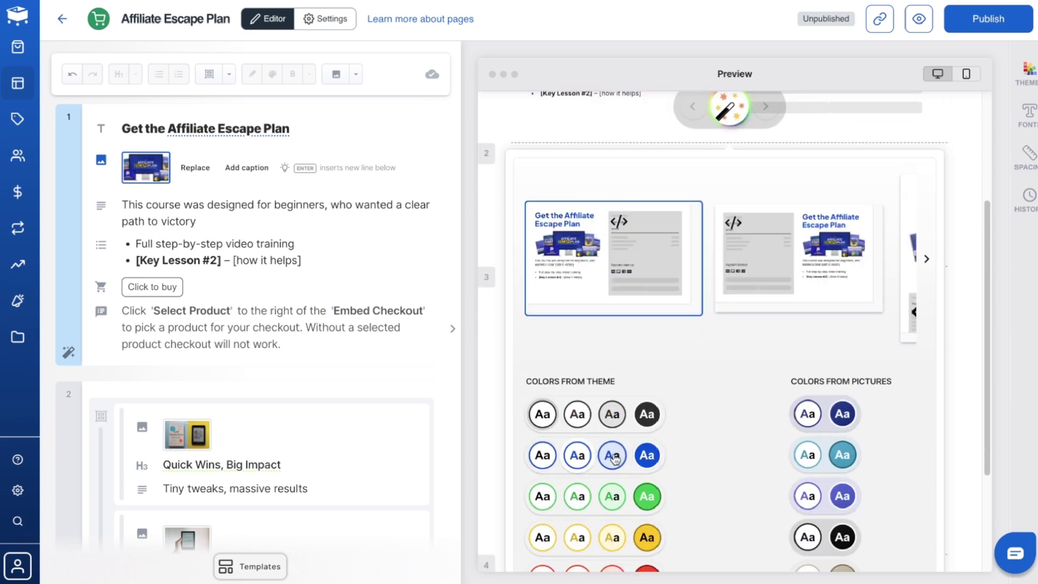
left_click(543, 455)
scroll(679, 420, "up", 4)
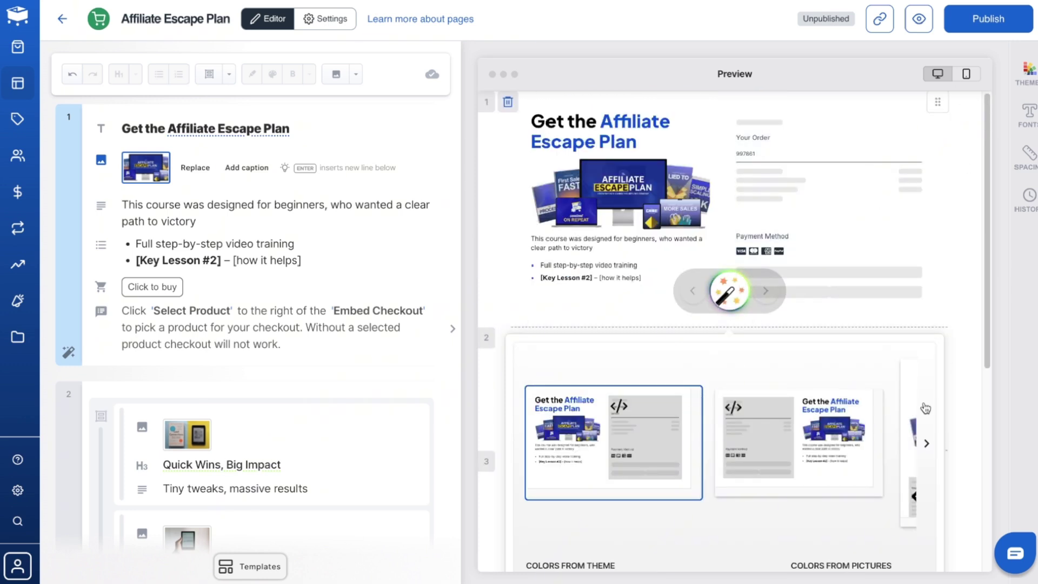
Publish the Affiliate Escape Plan checkout page and dismiss the Page Published confirmation.
left_click(989, 22)
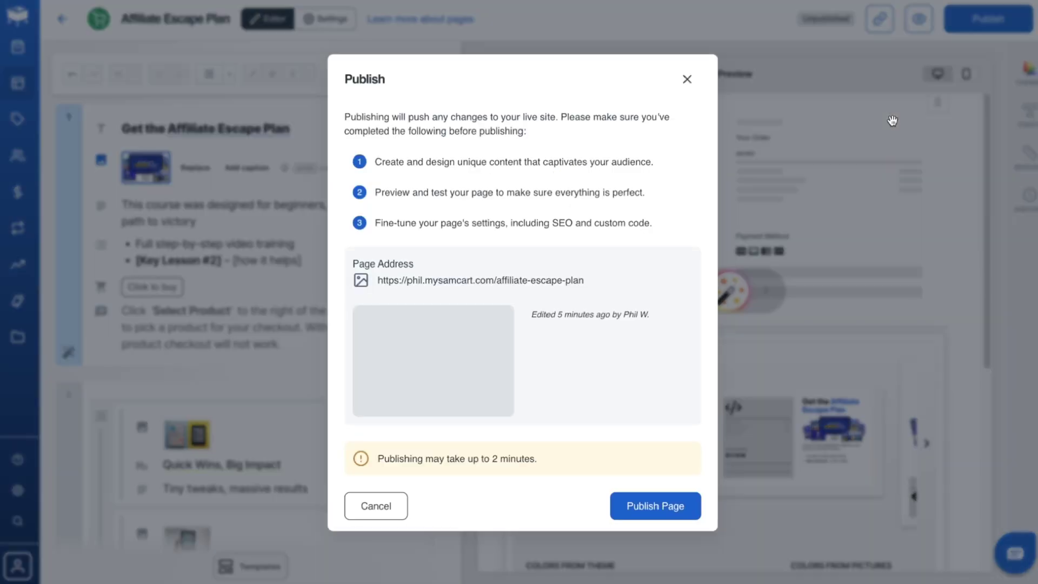
left_click(675, 508)
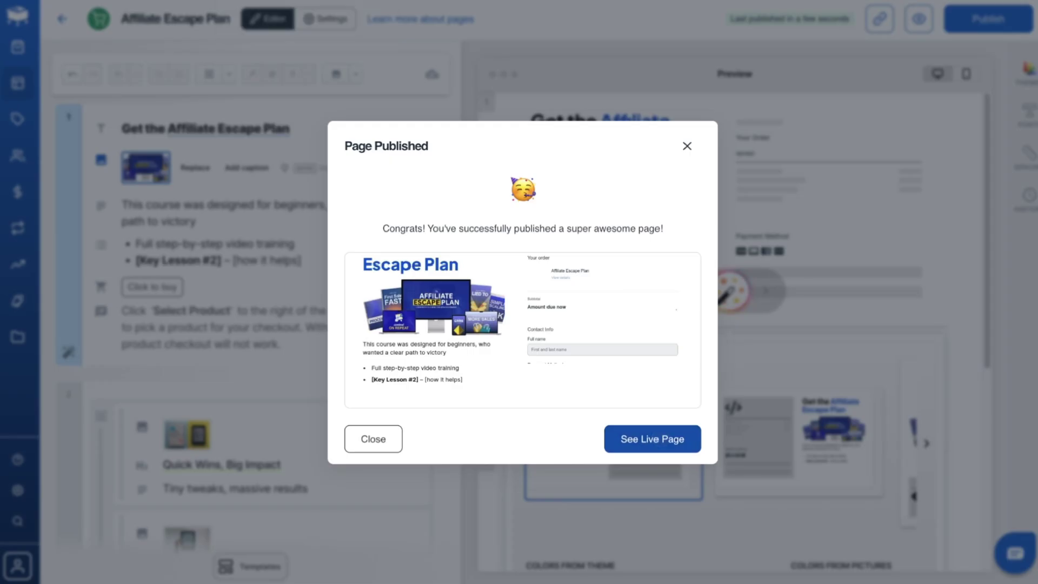
left_click(687, 146)
mouse_move(20, 243)
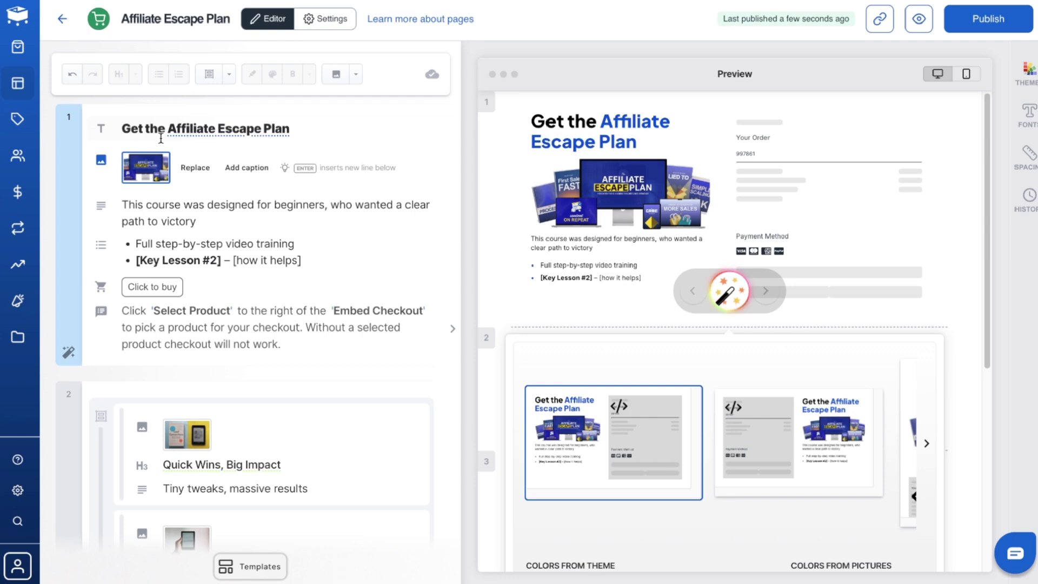
Create a new product named 'Creators AI Kit' priced at $47.
left_click(48, 50)
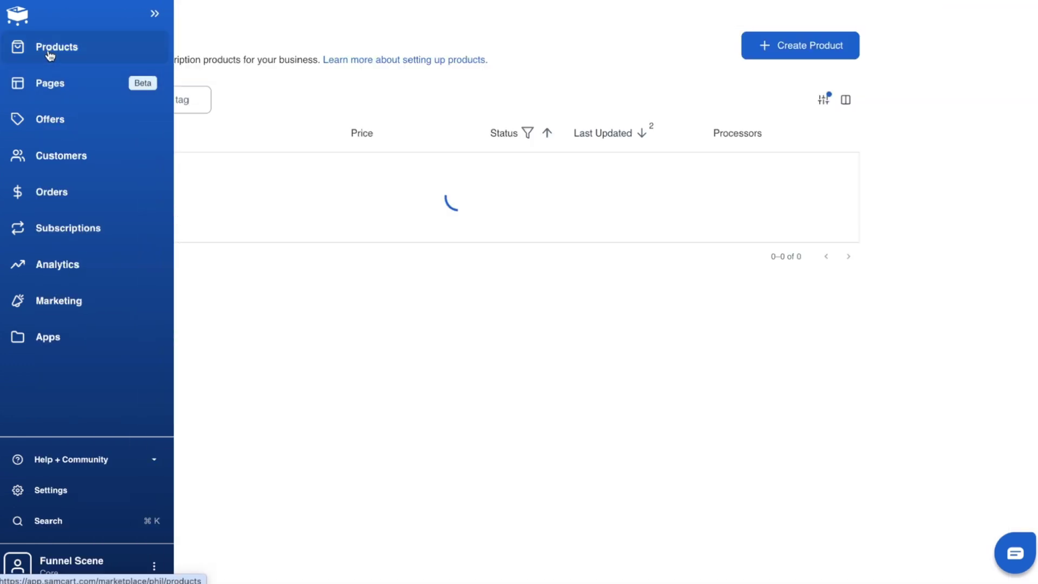
left_click(765, 47)
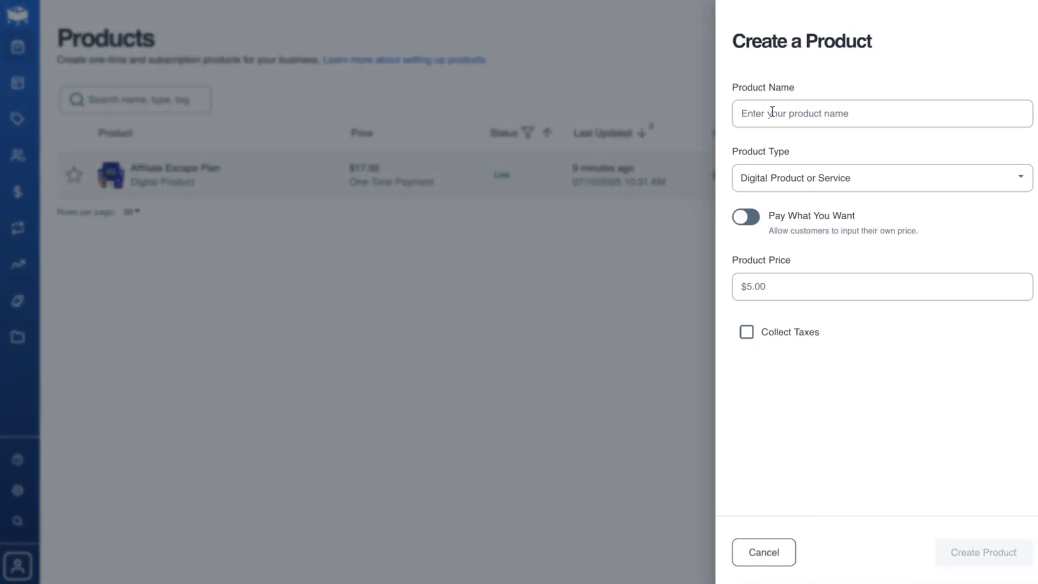
type("Creators AI Kit")
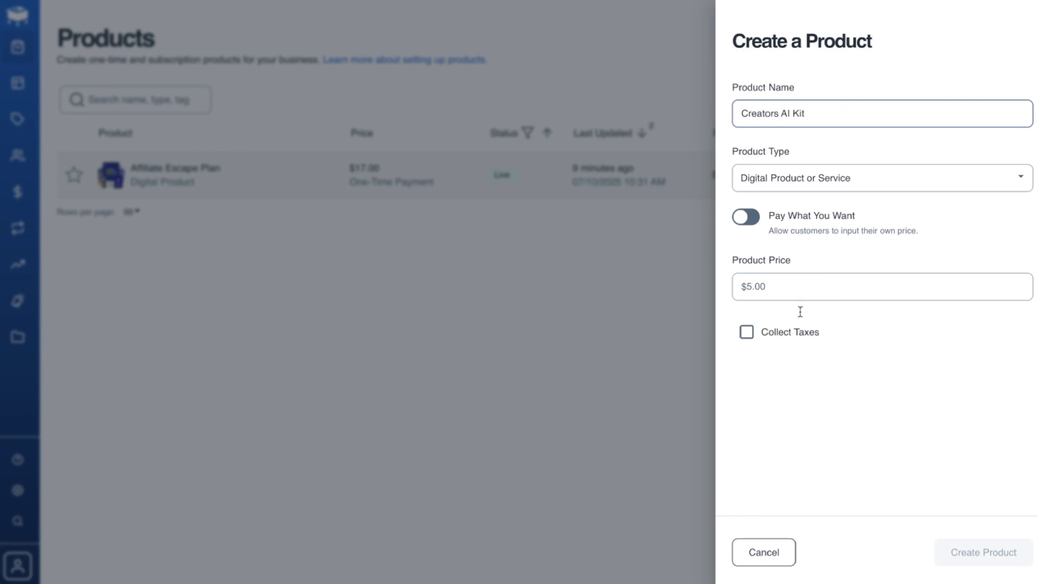
left_click(803, 268)
left_click(799, 292)
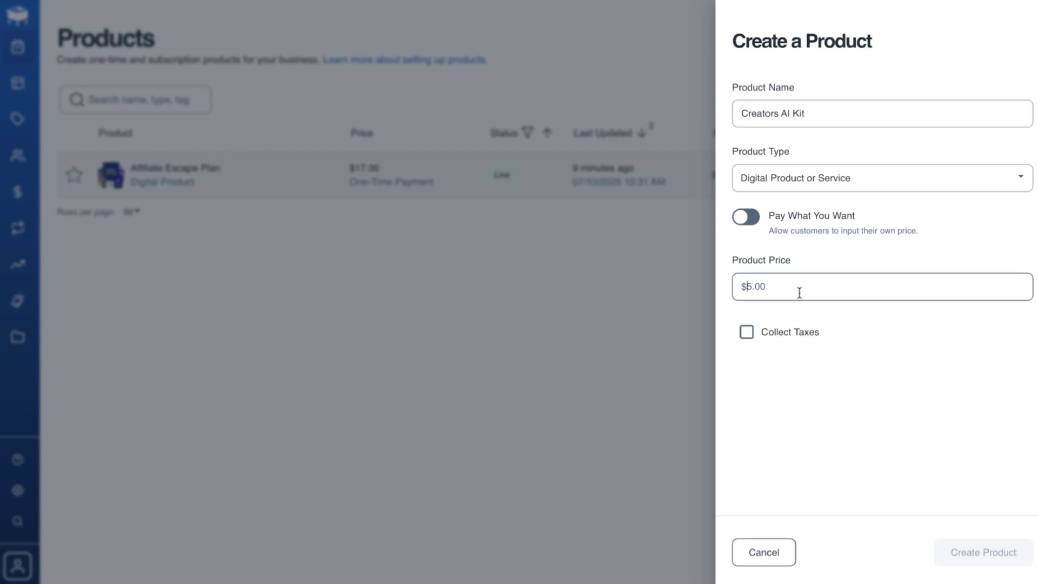
type("47")
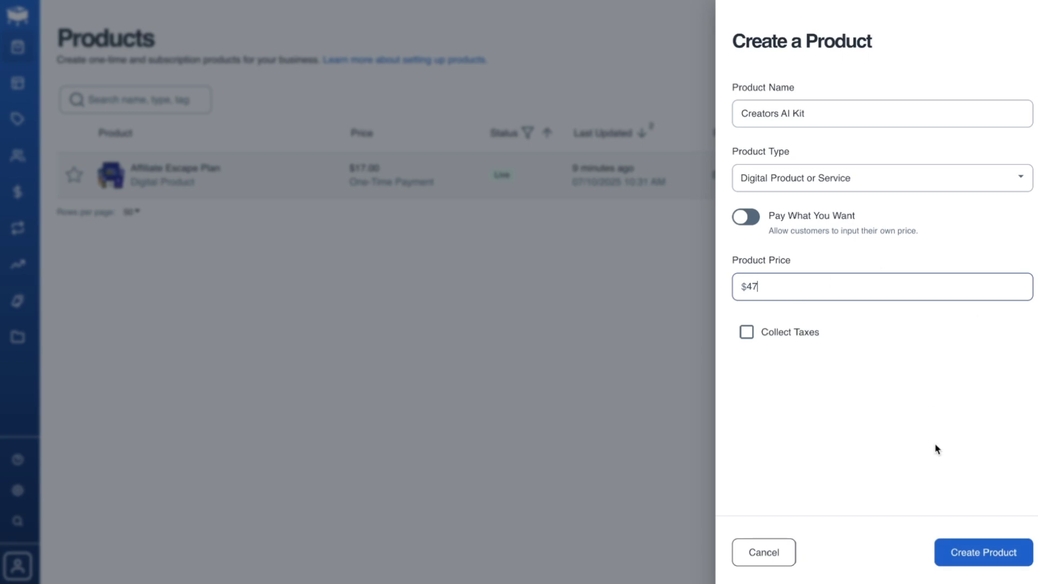
left_click(971, 556)
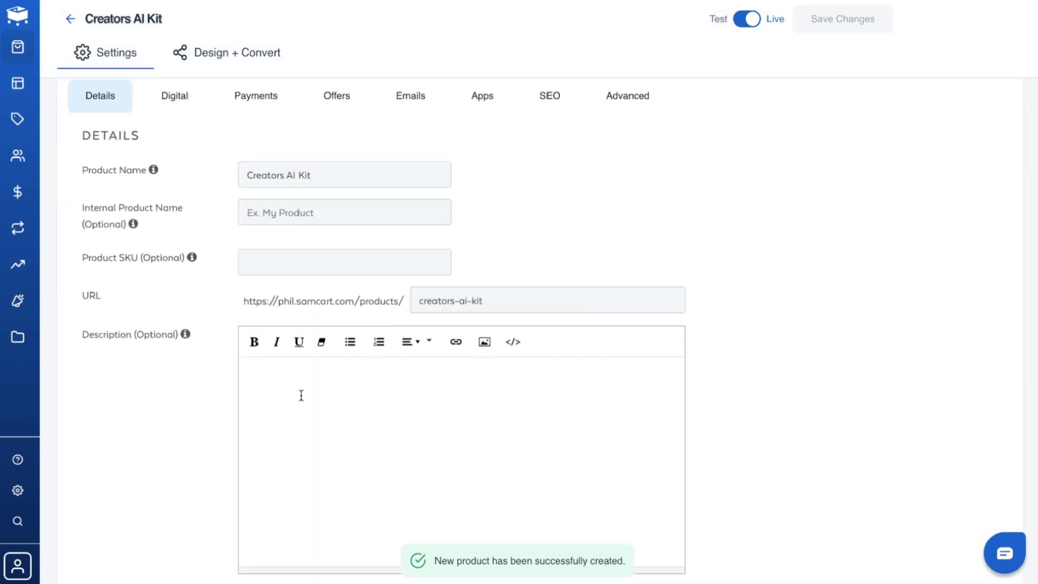
Set the green Creators AI Kit image from uploaded media as the product image.
scroll(299, 394, "down", 5)
scroll(336, 268, "up", 3)
scroll(273, 468, "up", 2)
left_click(485, 368)
left_click(546, 301)
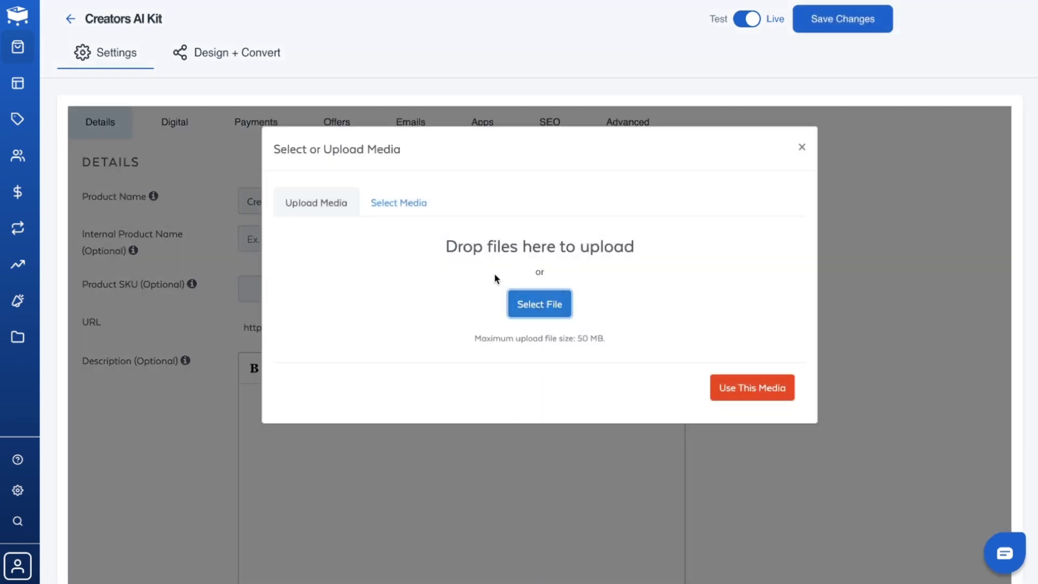
left_click(414, 213)
left_click(551, 319)
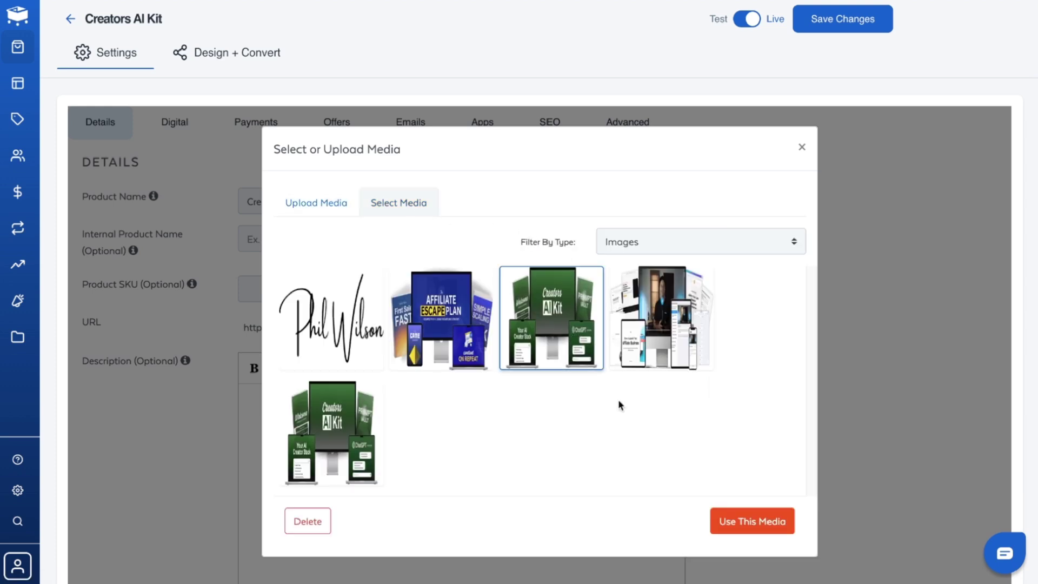
left_click(748, 523)
Paste in the product description and save the Creators AI Kit product.
scroll(315, 309, "up", 4)
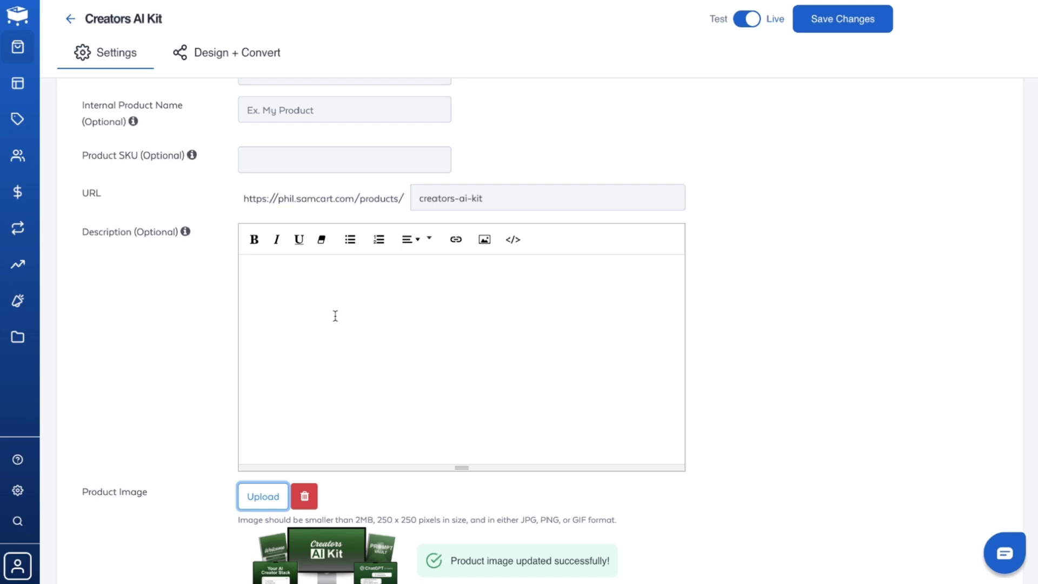
left_click(335, 316)
type("The Creators AI Kit is a program designed for busy creators who want to maximise output, without having to jump in front of the camera, or spend hours writing copy.")
scroll(597, 331, "down", 5)
scroll(561, 333, "up", 7)
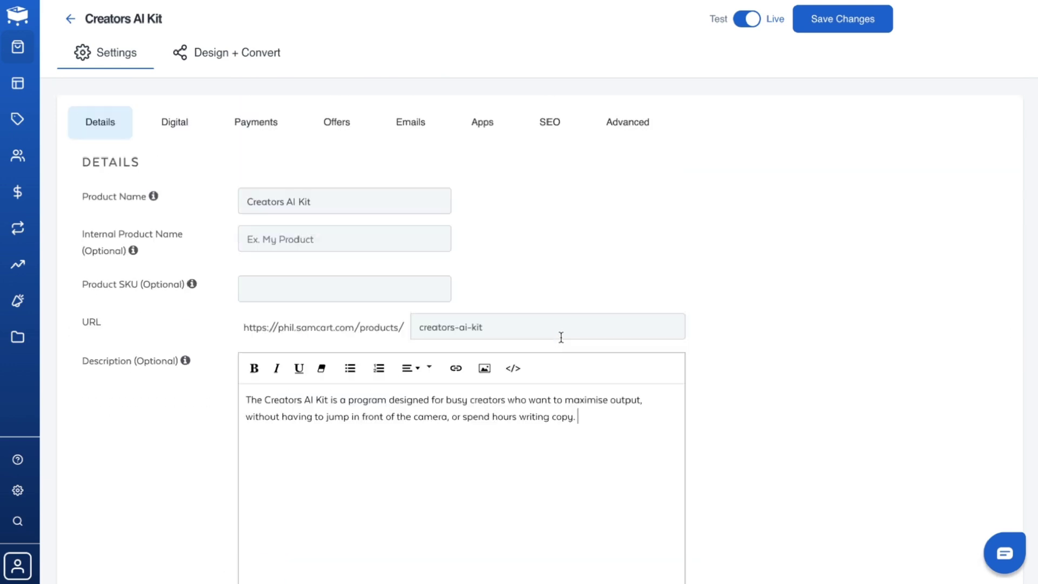
left_click(845, 24)
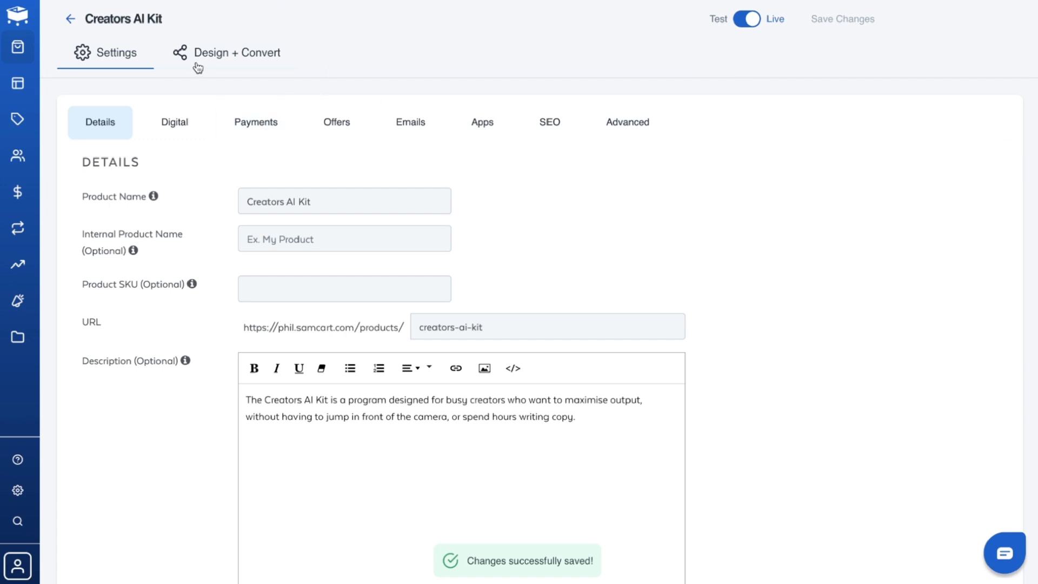
mouse_move(18, 119)
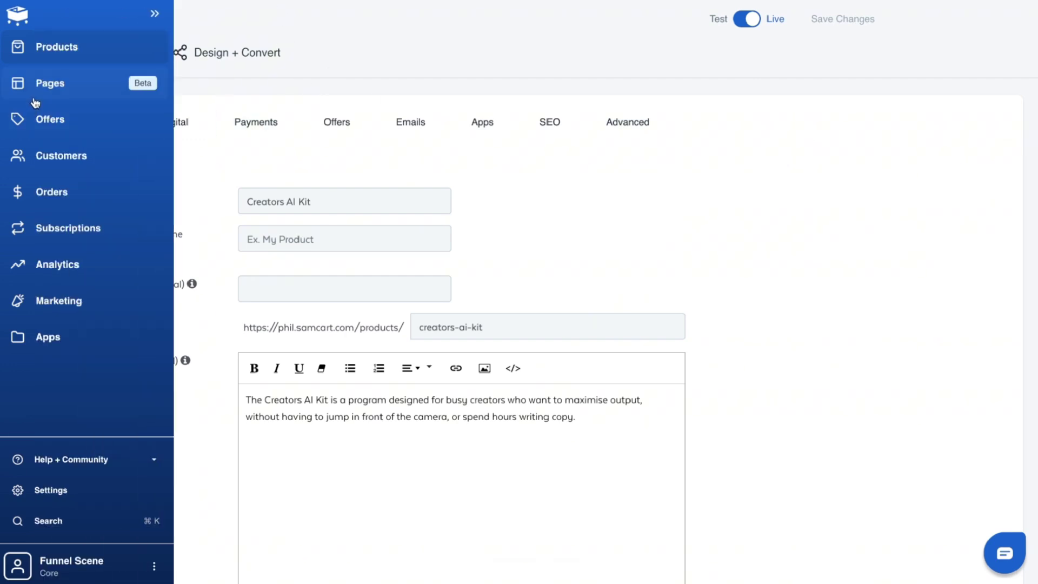
Create an upsell named 'Creators AI Kit' with base product Creators AI Kit - $47.00.
left_click(59, 120)
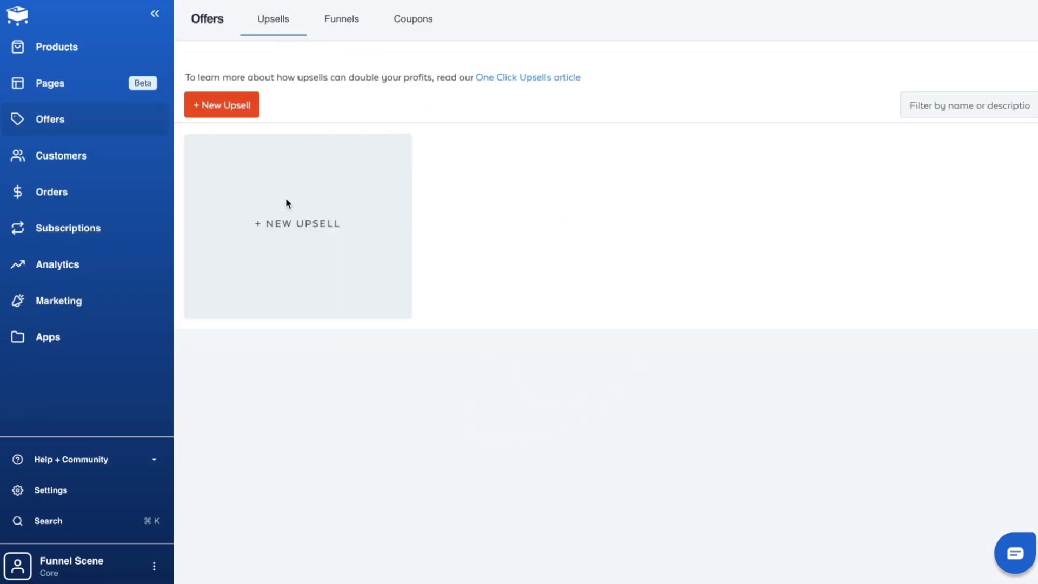
left_click(281, 216)
left_click(763, 133)
type("Creators A")
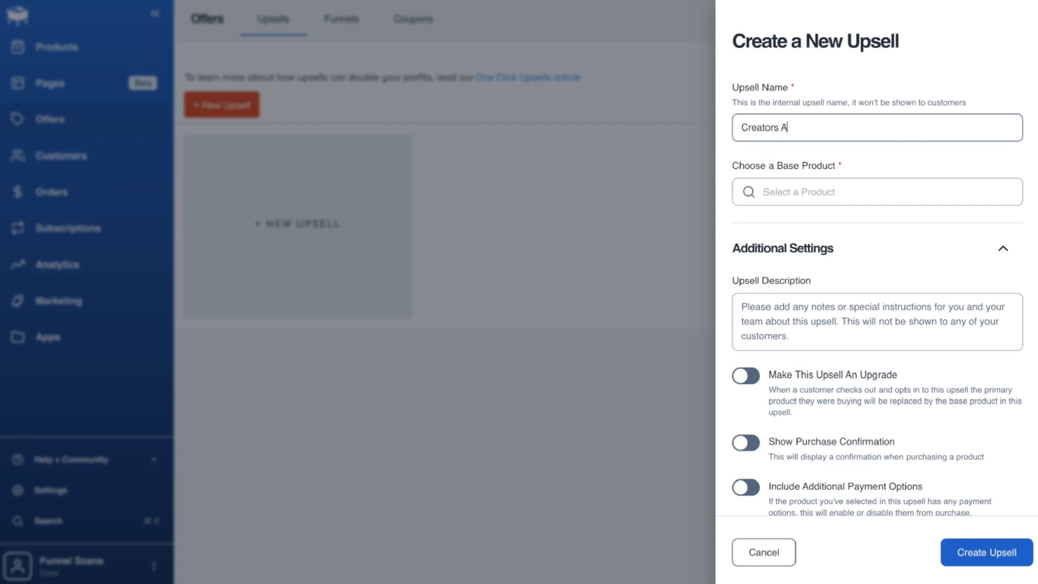
type("I Kit")
left_click(831, 192)
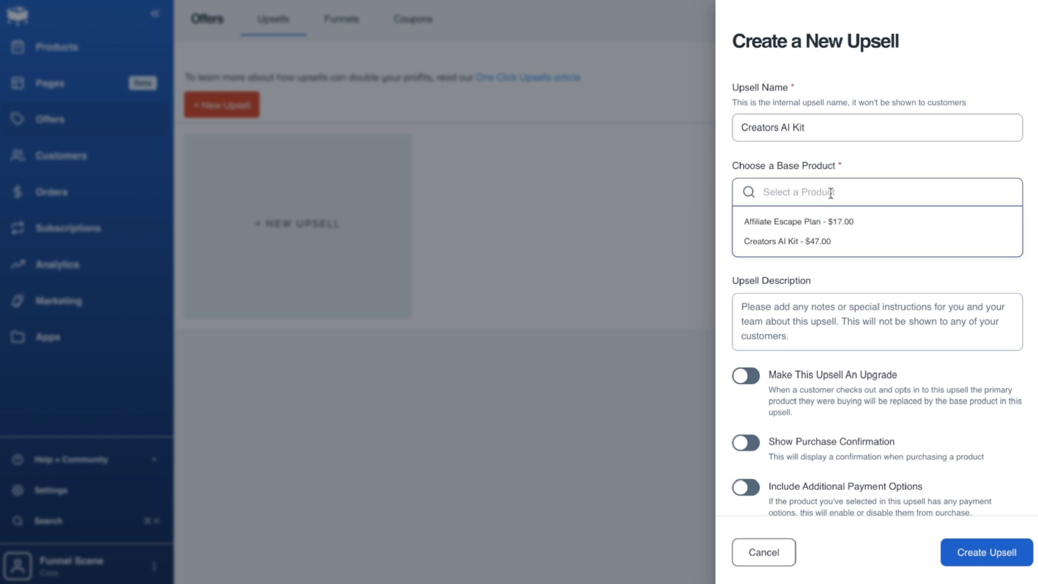
left_click(817, 245)
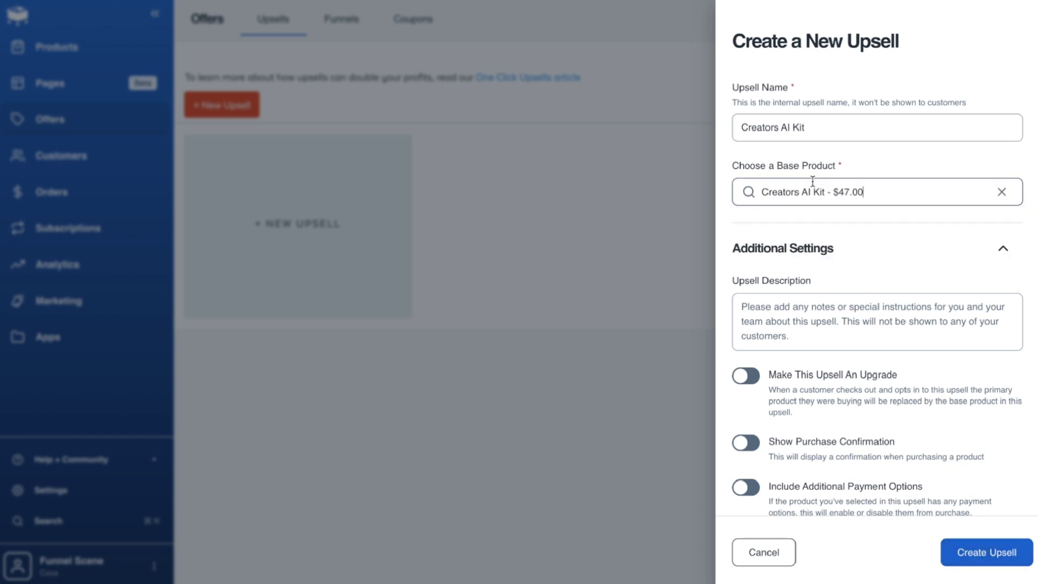
left_click(1003, 546)
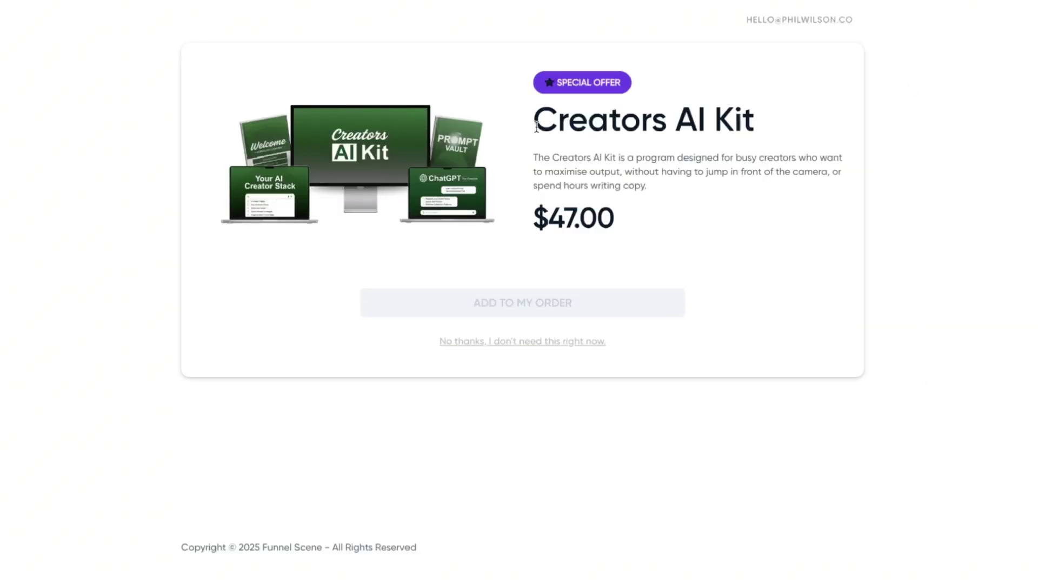
Exit the full-screen upsell preview and save the Creators AI Kit upsell settings.
triple_click(694, 190)
left_click(687, 150)
key("Escape")
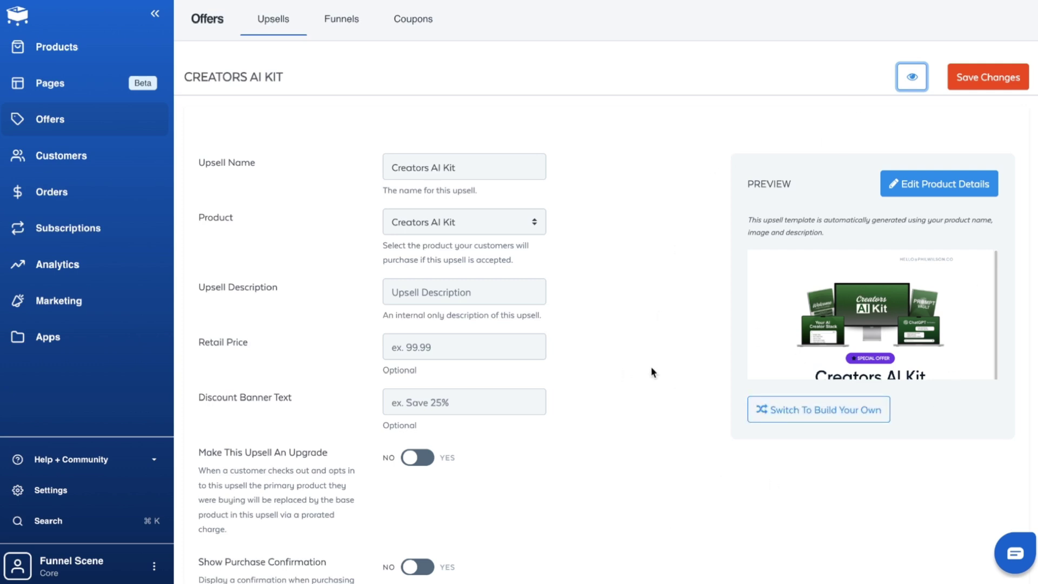
left_click(980, 84)
Go to the Affiliate Escape Plan product's upsell and funnel options.
left_click(104, 57)
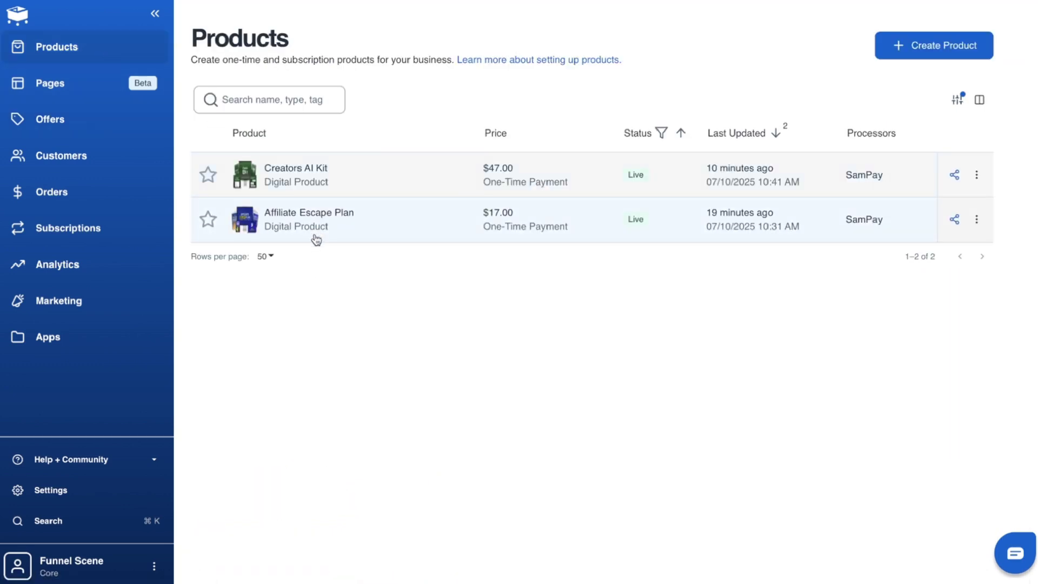
left_click(319, 225)
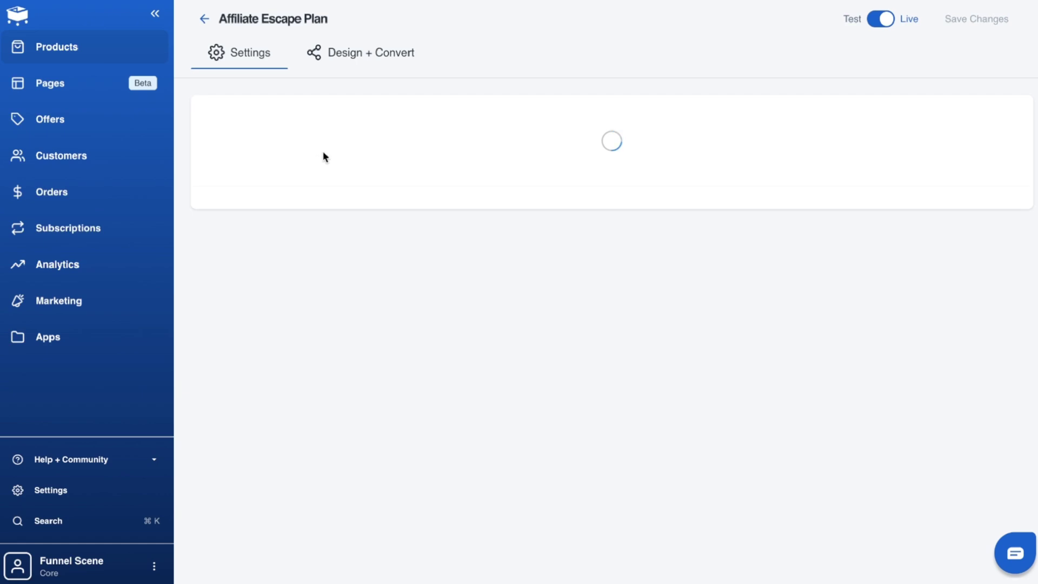
left_click(472, 130)
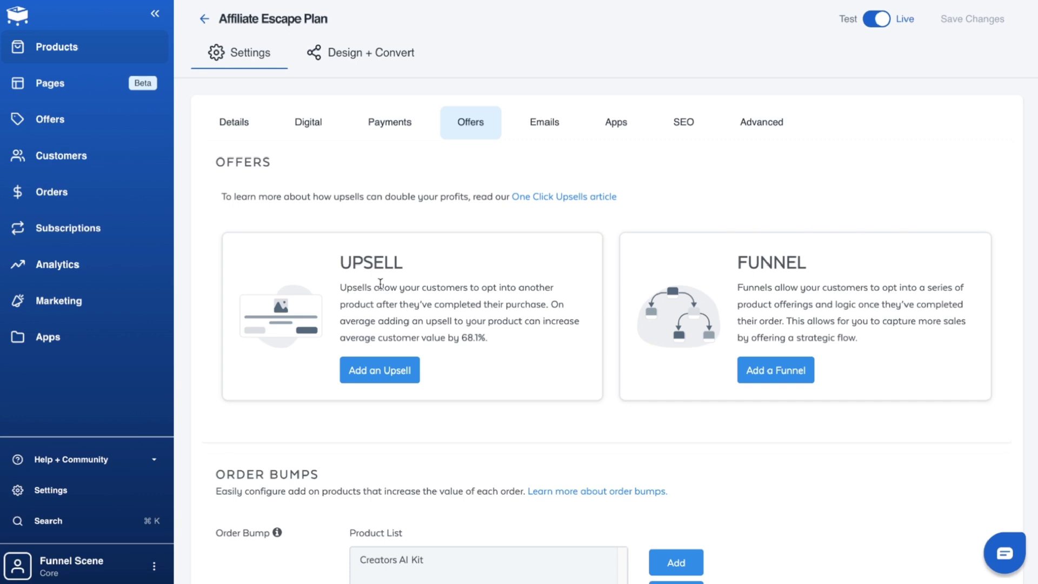
left_click(143, 128)
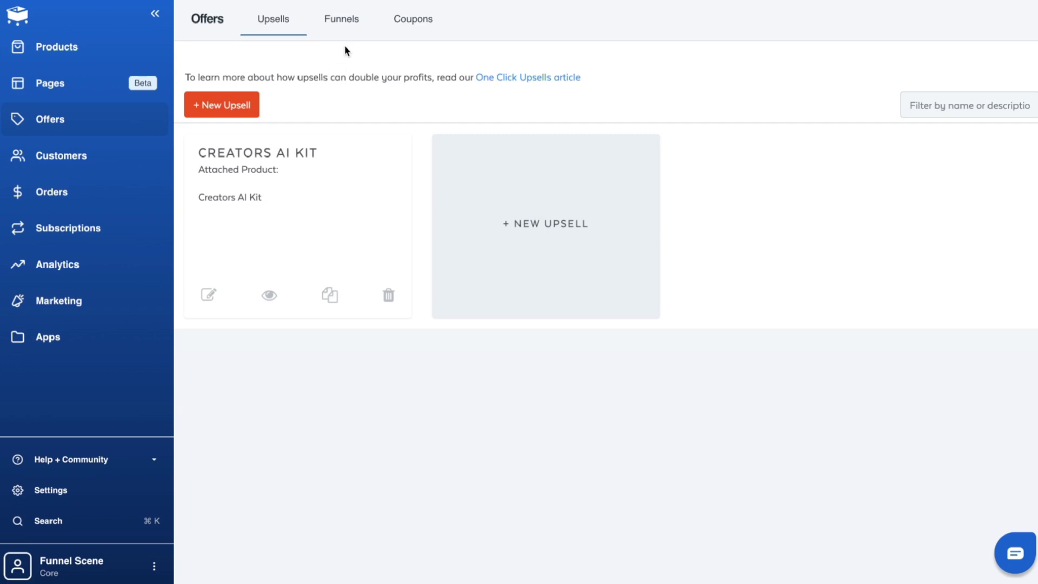
Create a new upsell funnel named 'Creators AI Kit Funnel'.
left_click(346, 21)
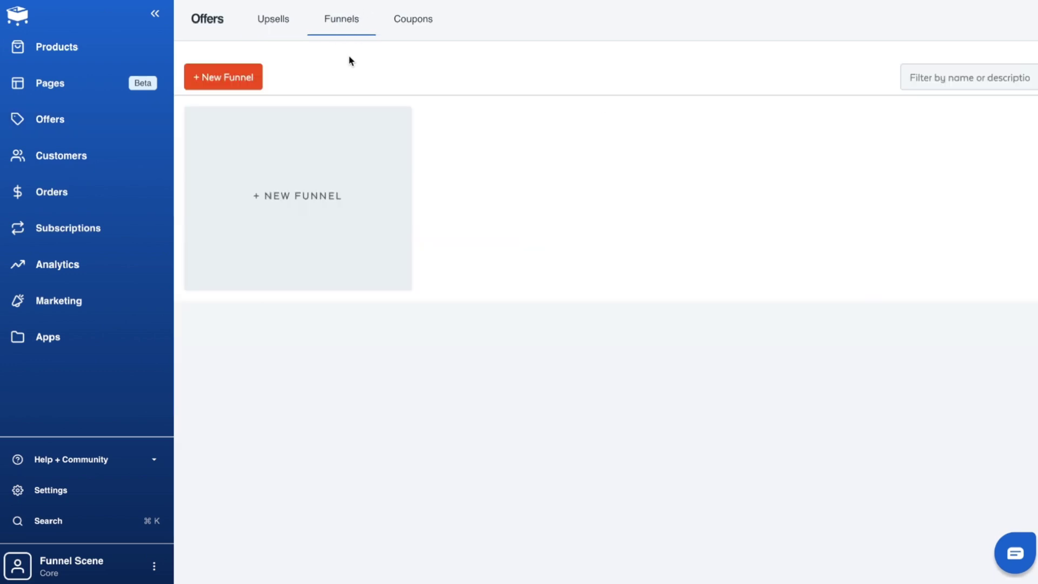
left_click(255, 182)
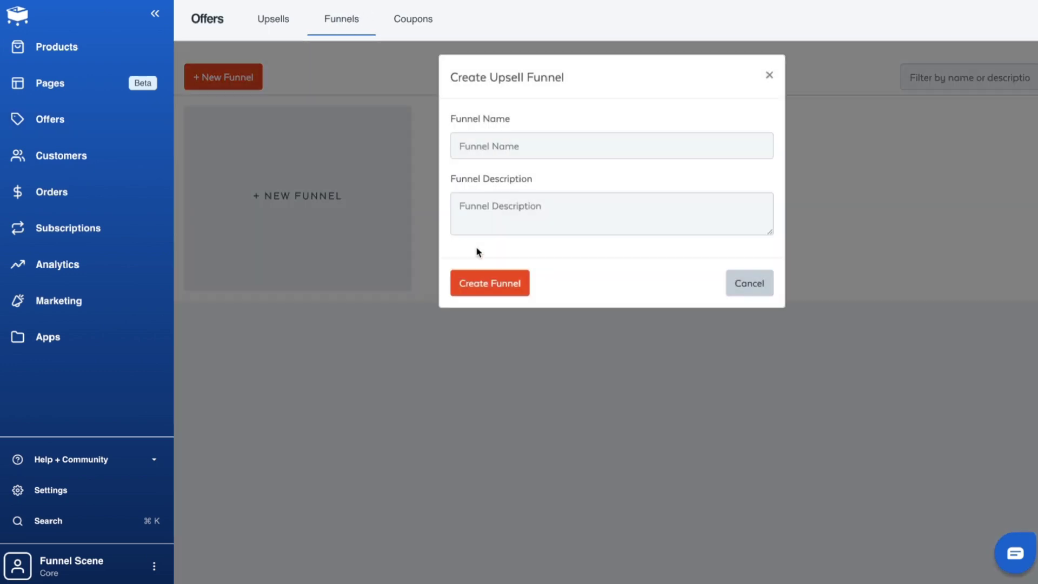
left_click(506, 164)
type("Creators AI Kit Funnel")
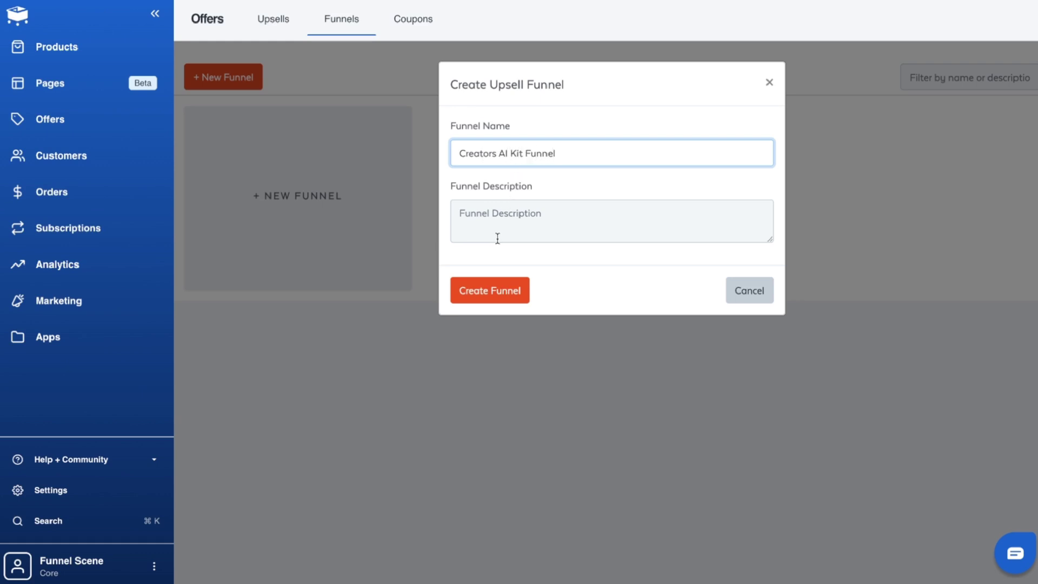
left_click(482, 291)
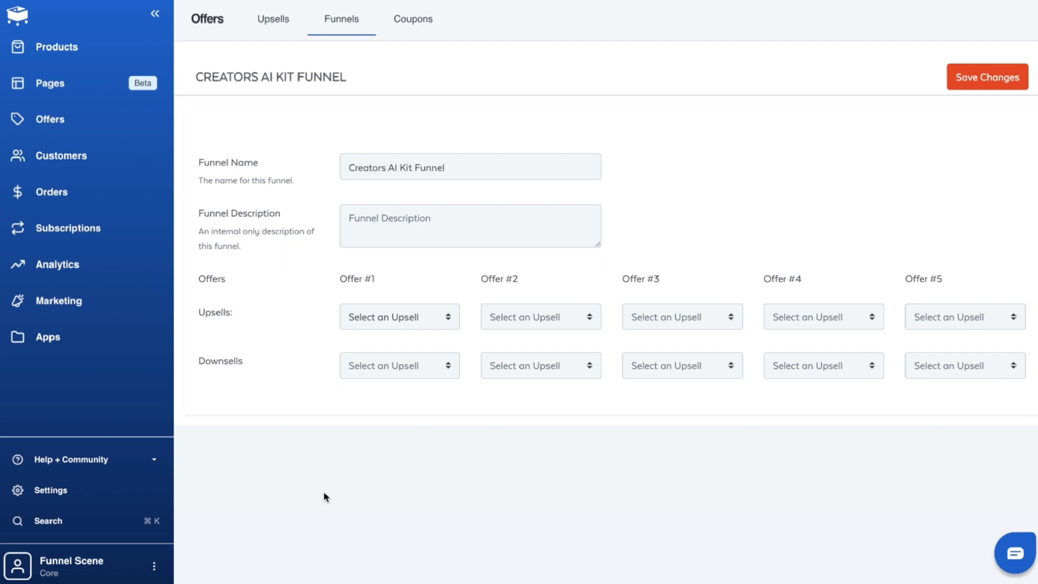
Make Creators AI Kit the Offer #1 upsell with no downsell, and save the funnel.
left_click(425, 317)
left_click(417, 340)
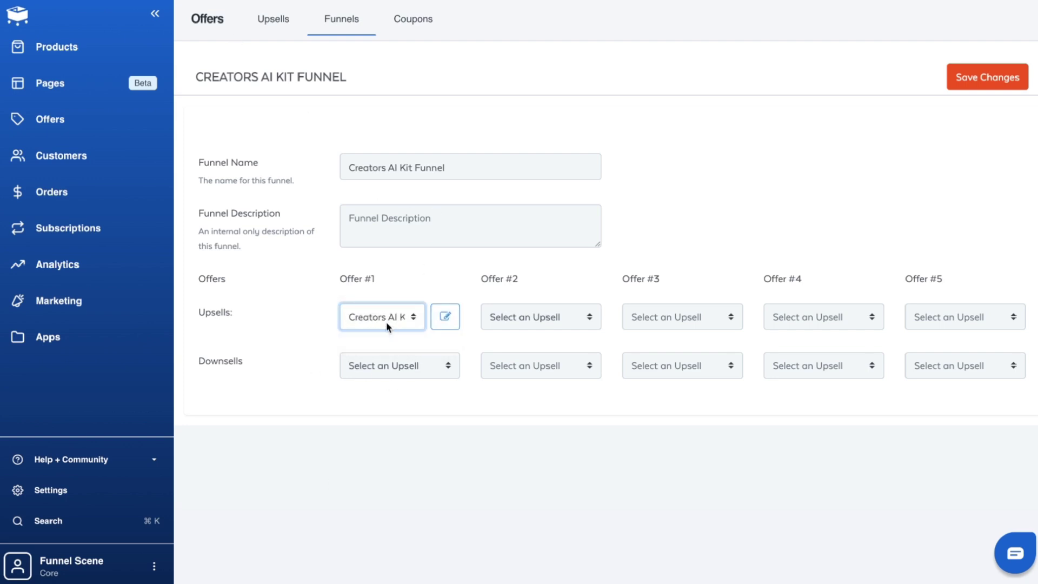
left_click(389, 366)
left_click(235, 354)
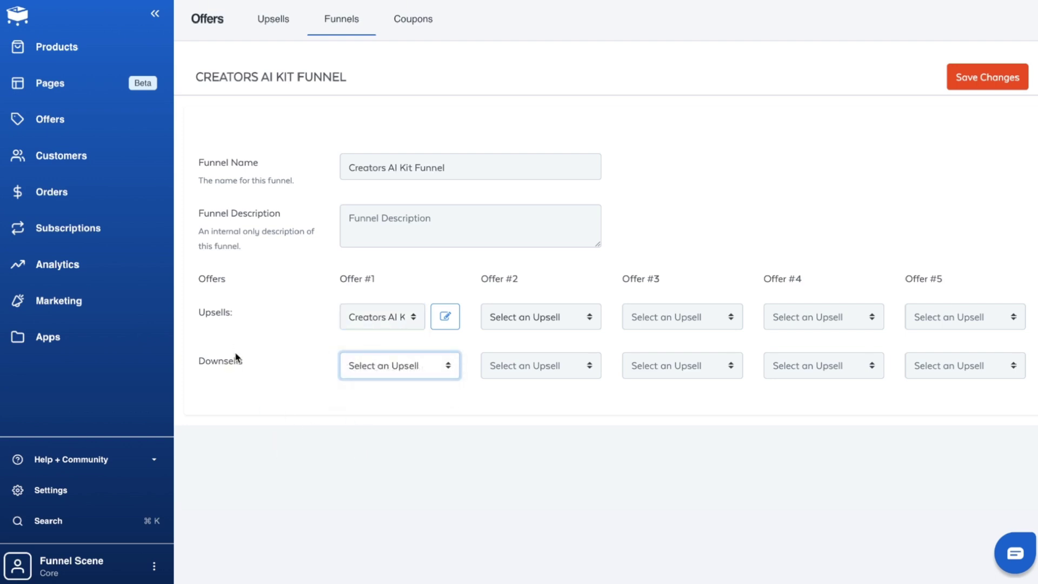
left_click(406, 360)
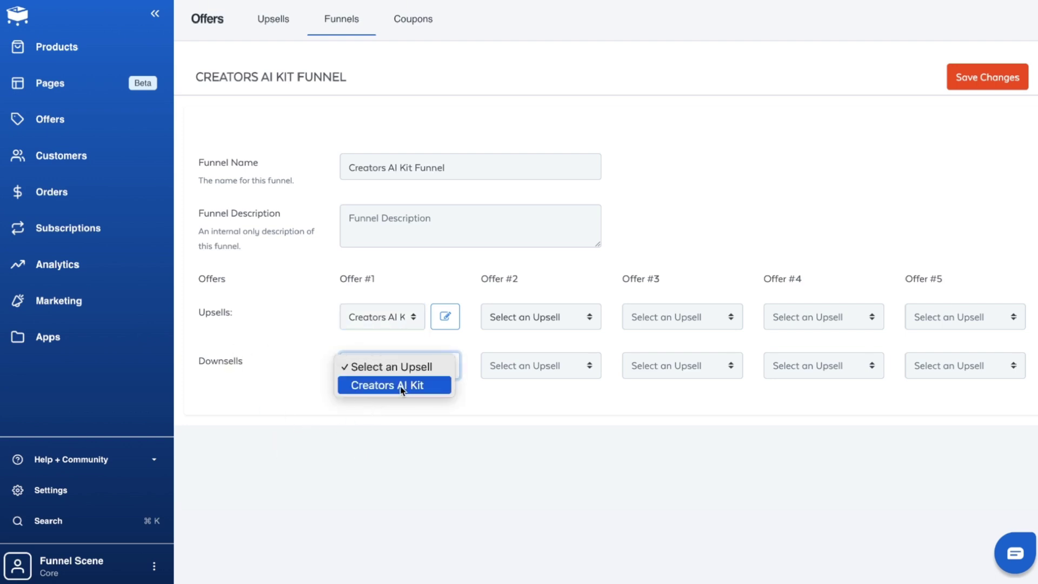
left_click(291, 367)
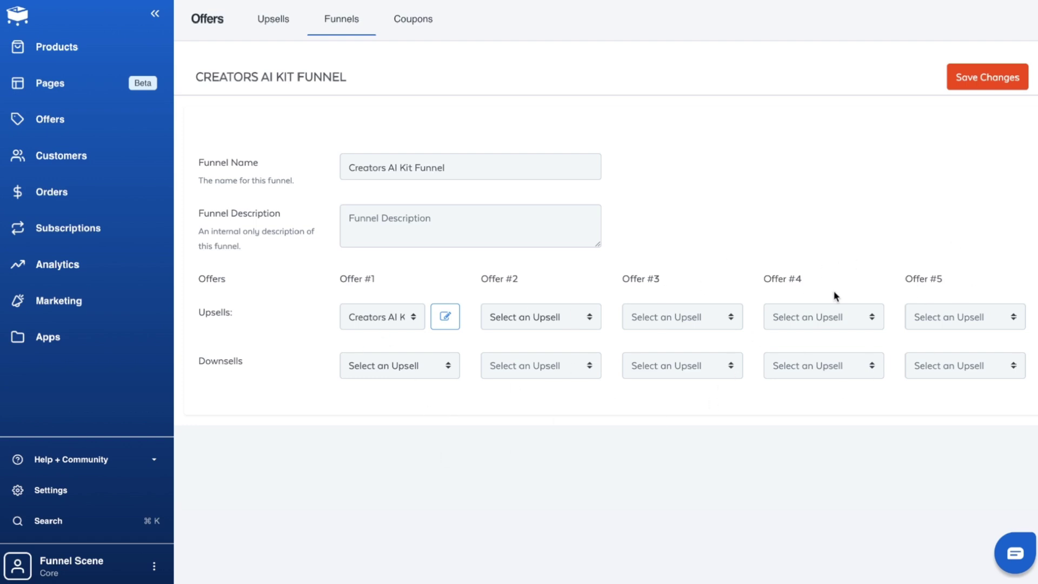
left_click(983, 84)
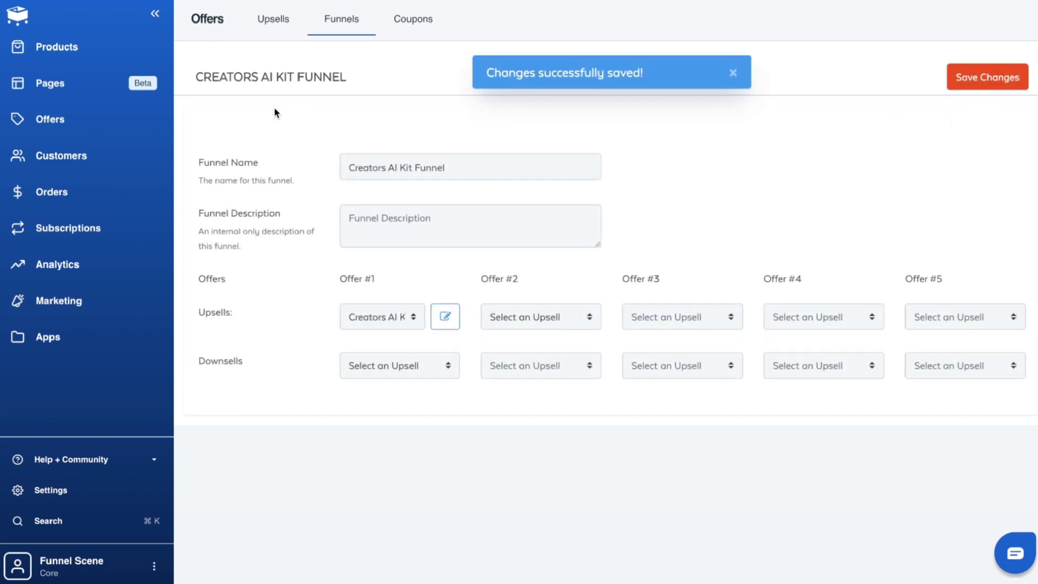
Add Creators AI Kit Funnel on Affiliate Escape Plan's Offers tab, then save the product.
left_click(88, 49)
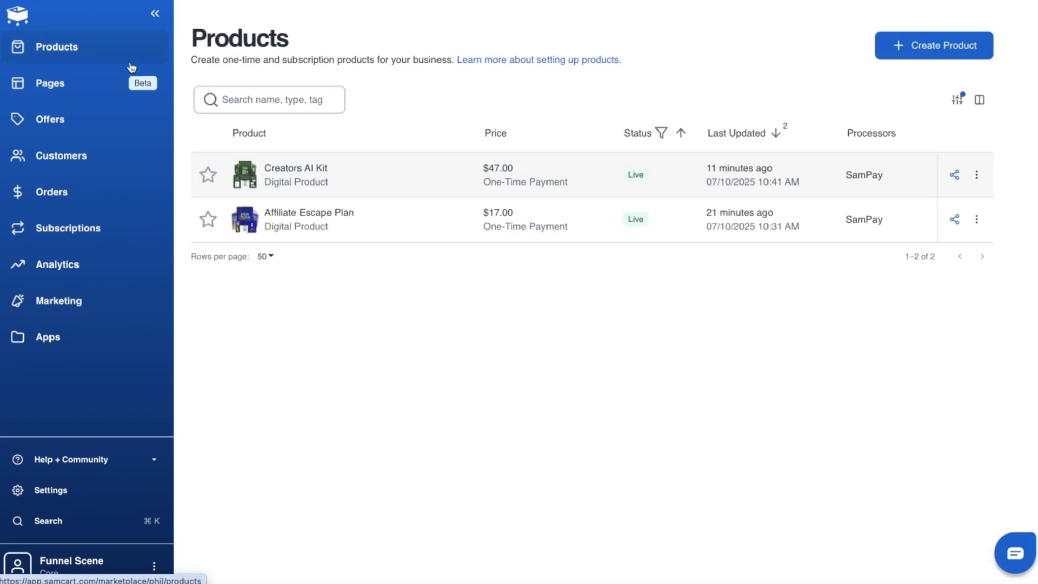
left_click(292, 217)
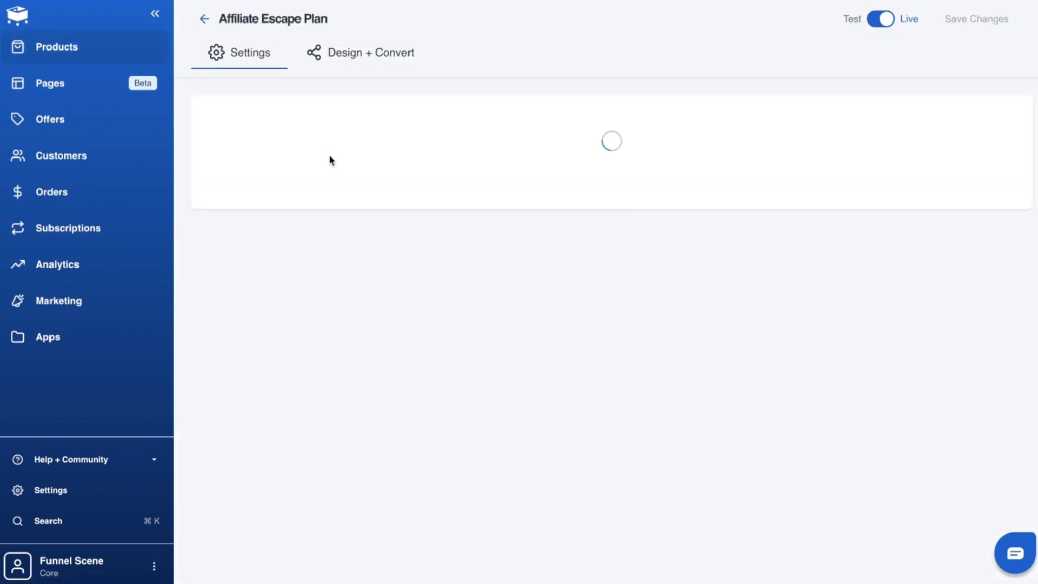
left_click(453, 132)
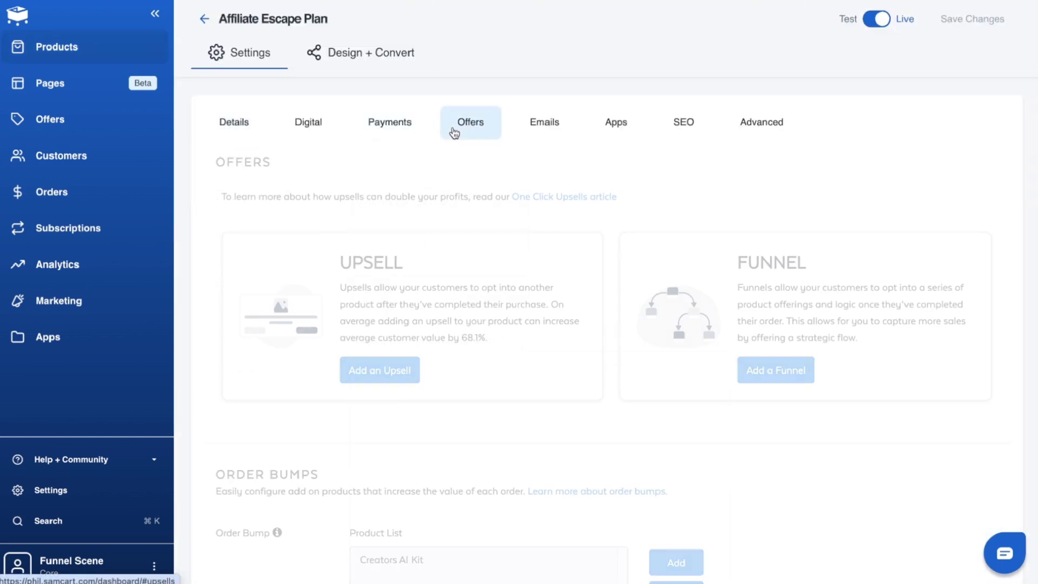
left_click(789, 379)
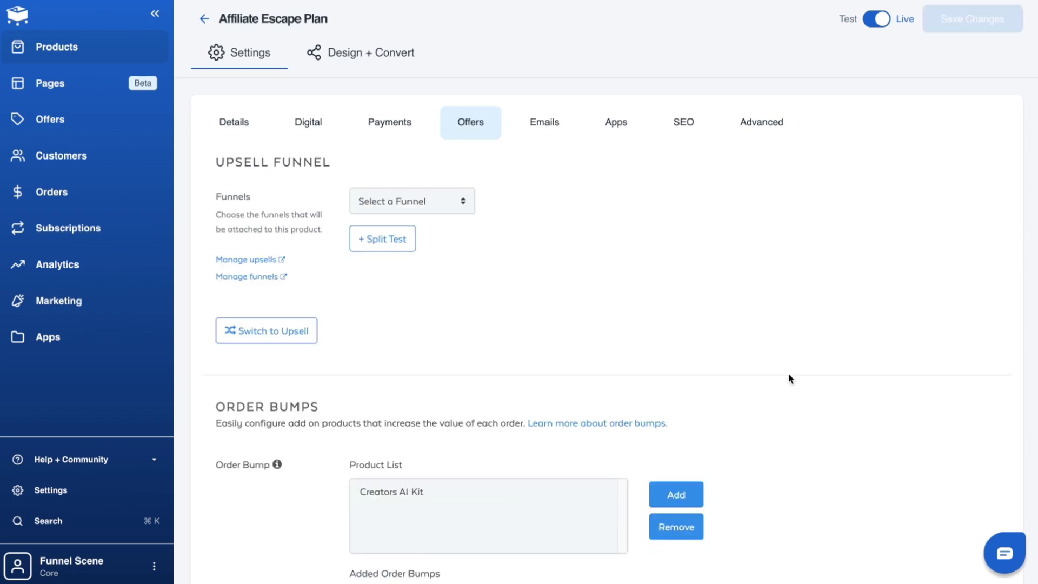
left_click(417, 204)
left_click(579, 253)
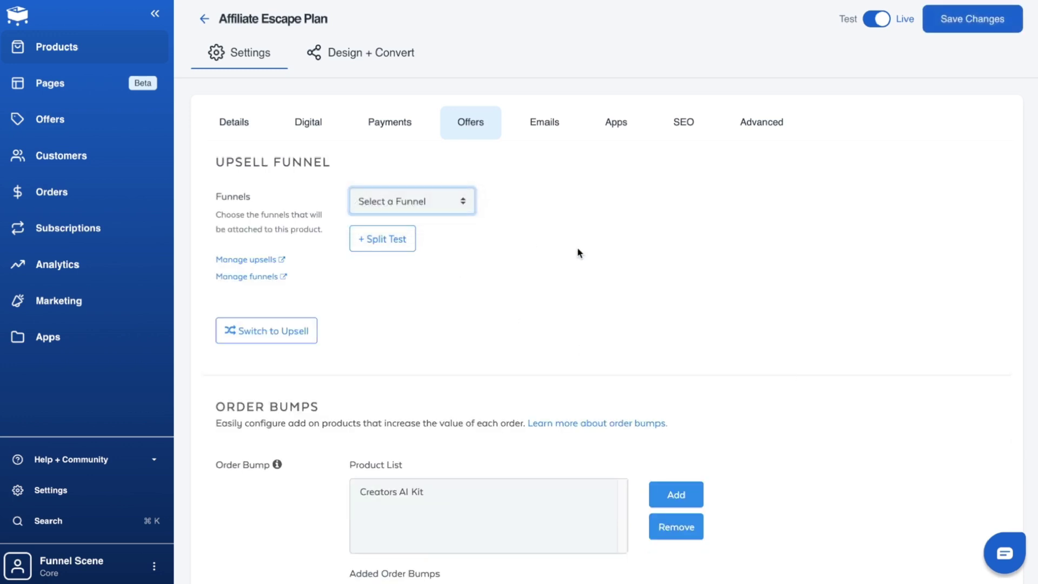
left_click(972, 19)
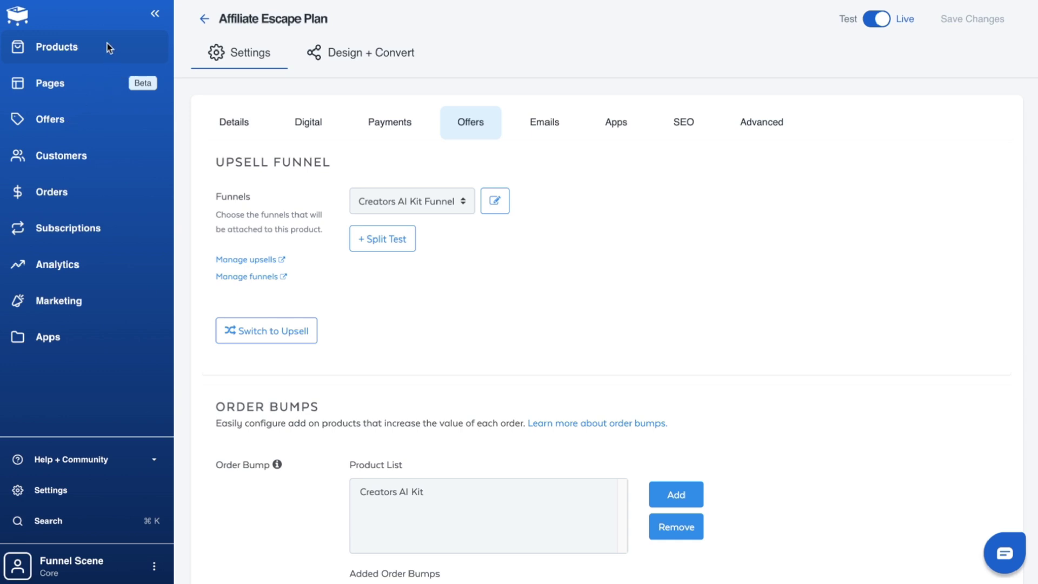
left_click(76, 48)
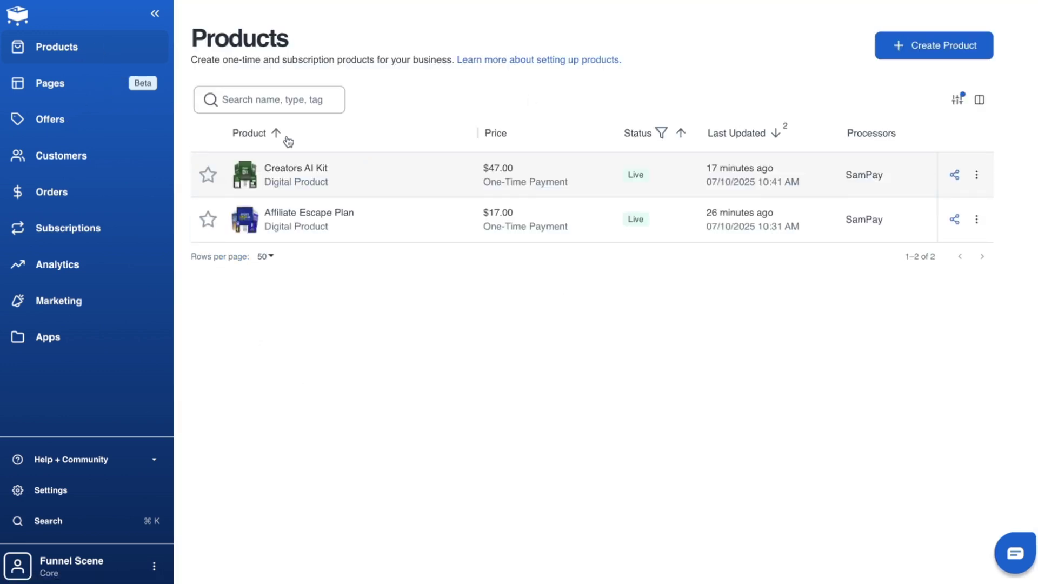
Reopen Creators AI Kit Funnel from Offers and review the Offer #2 upsell dropdown.
left_click(53, 123)
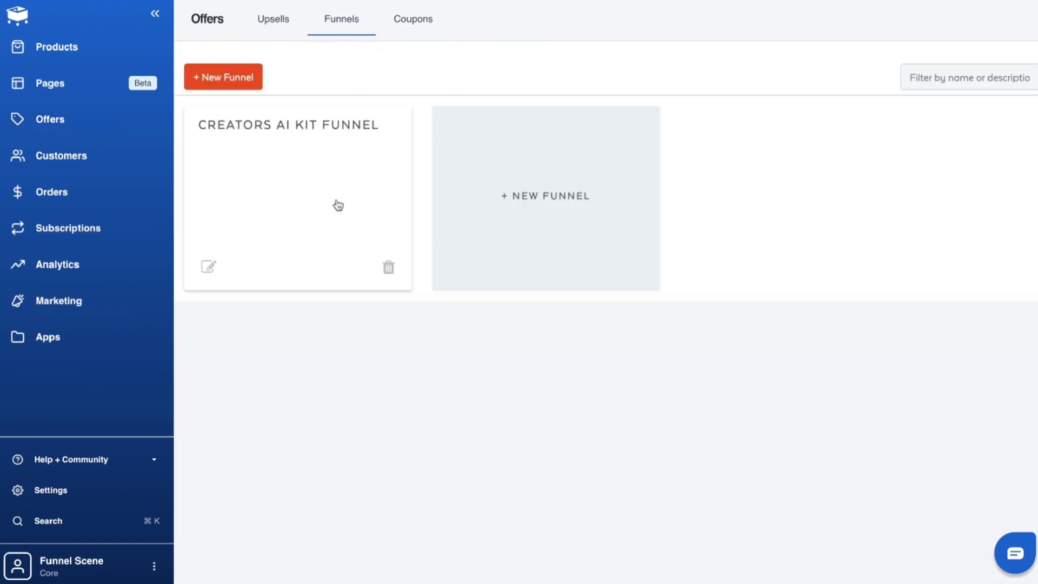
left_click(338, 206)
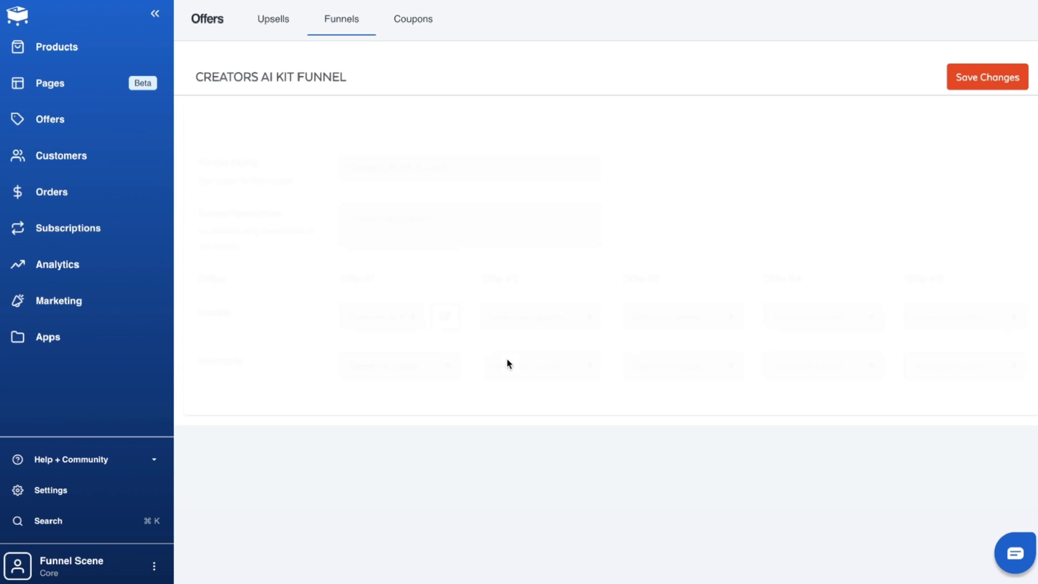
left_click(518, 317)
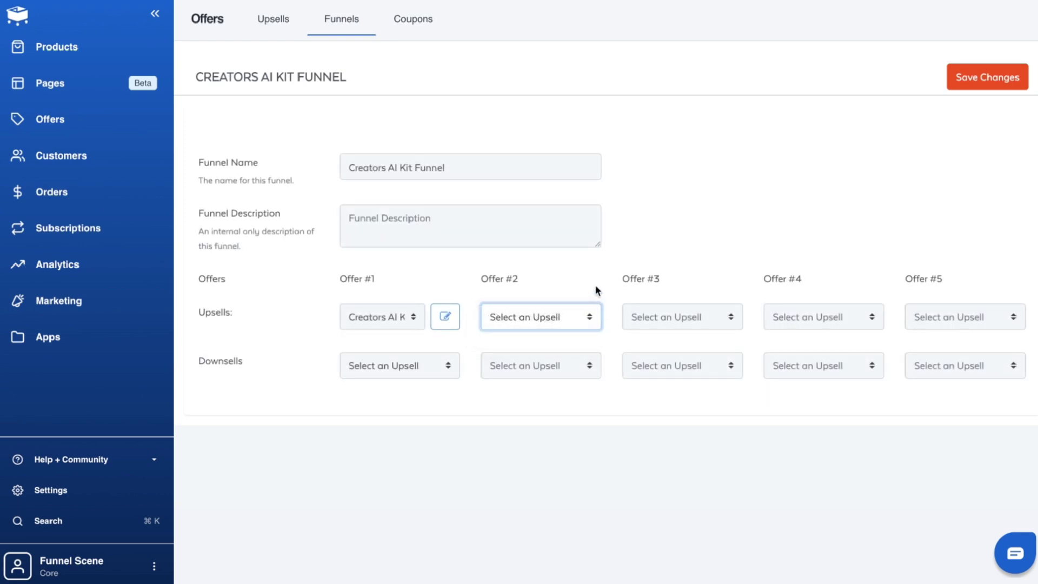